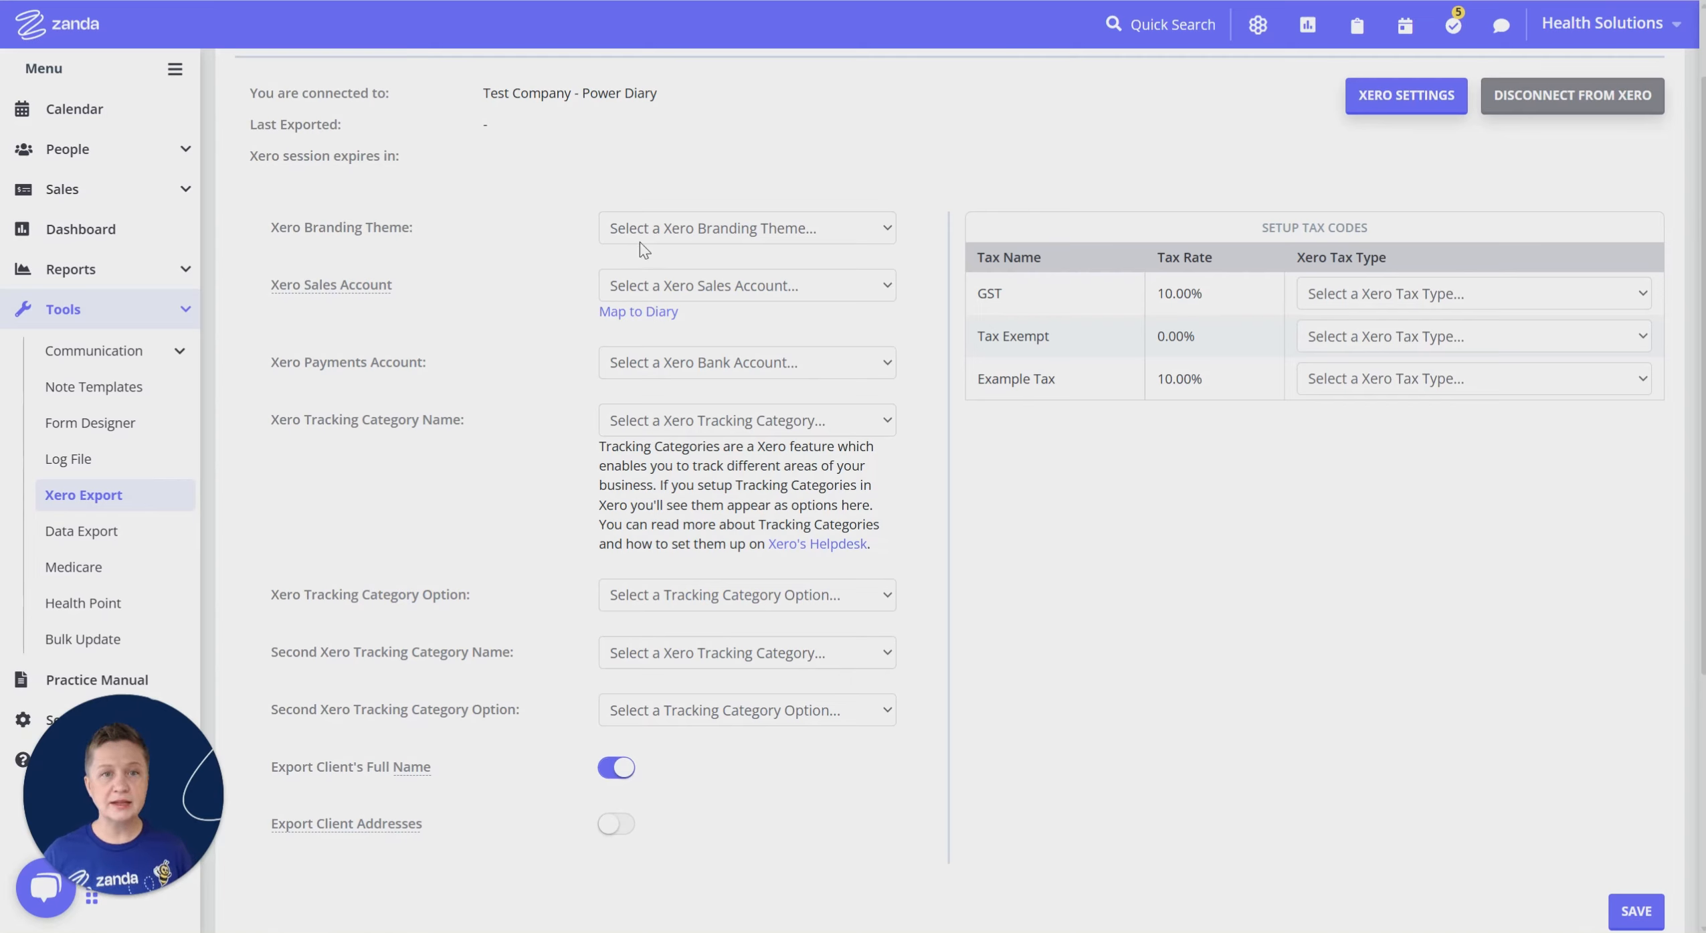
- Set the Xero branding theme to Standard and the Xero sales account to 200:Sales
click(762, 238)
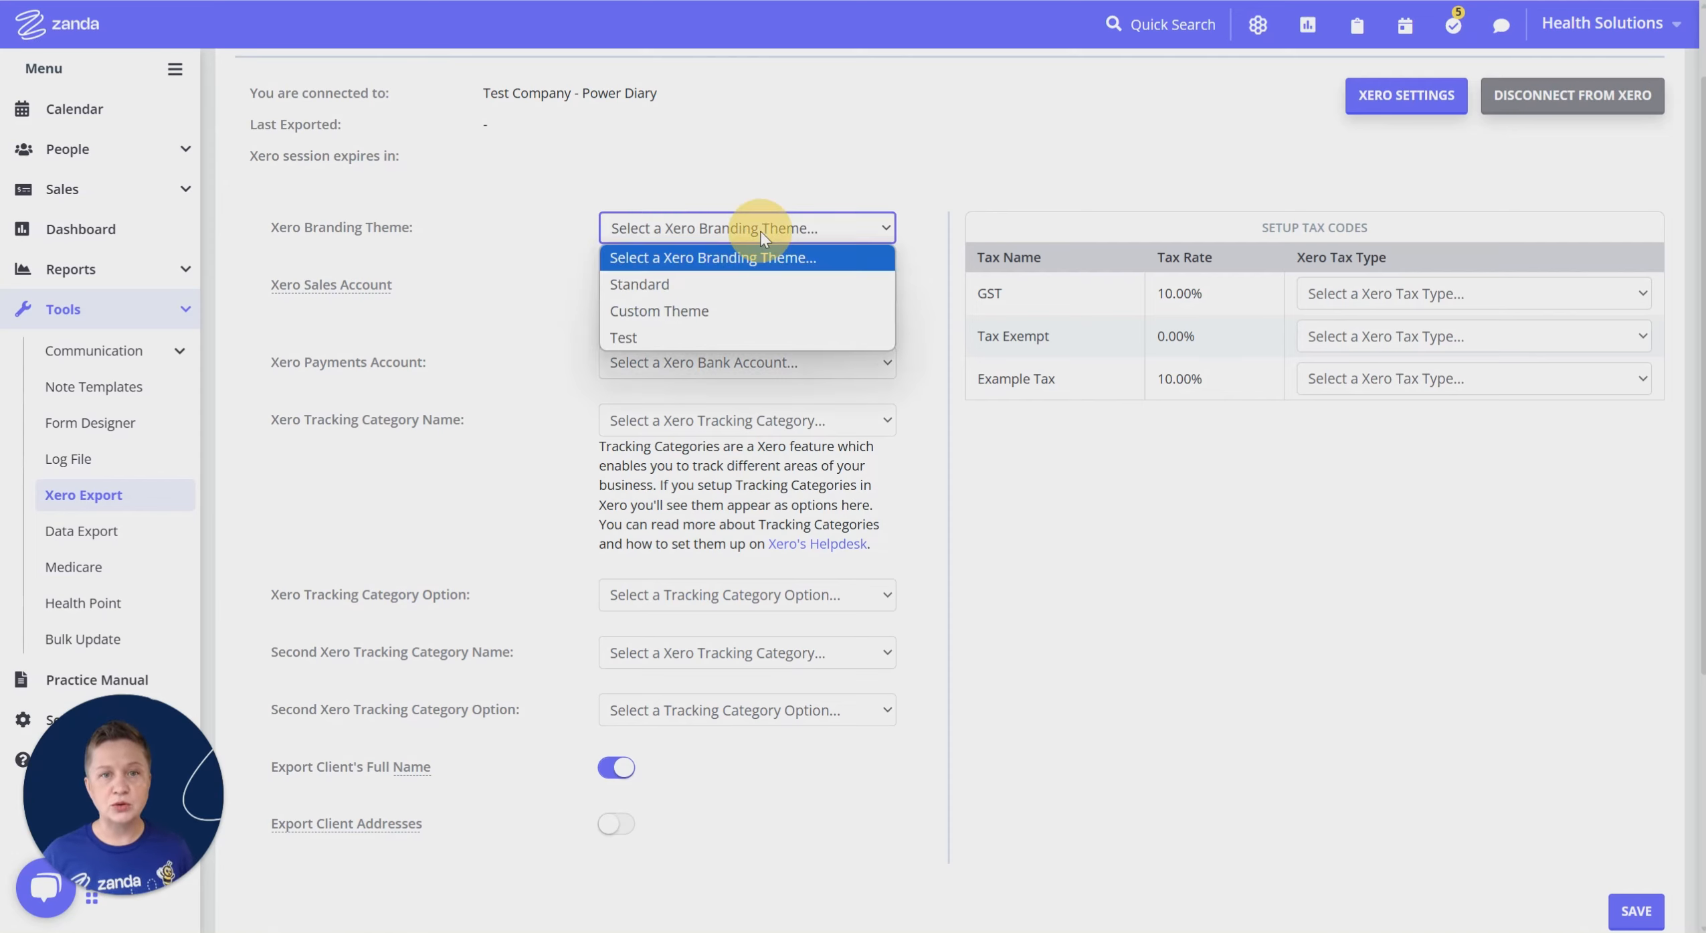
click(659, 283)
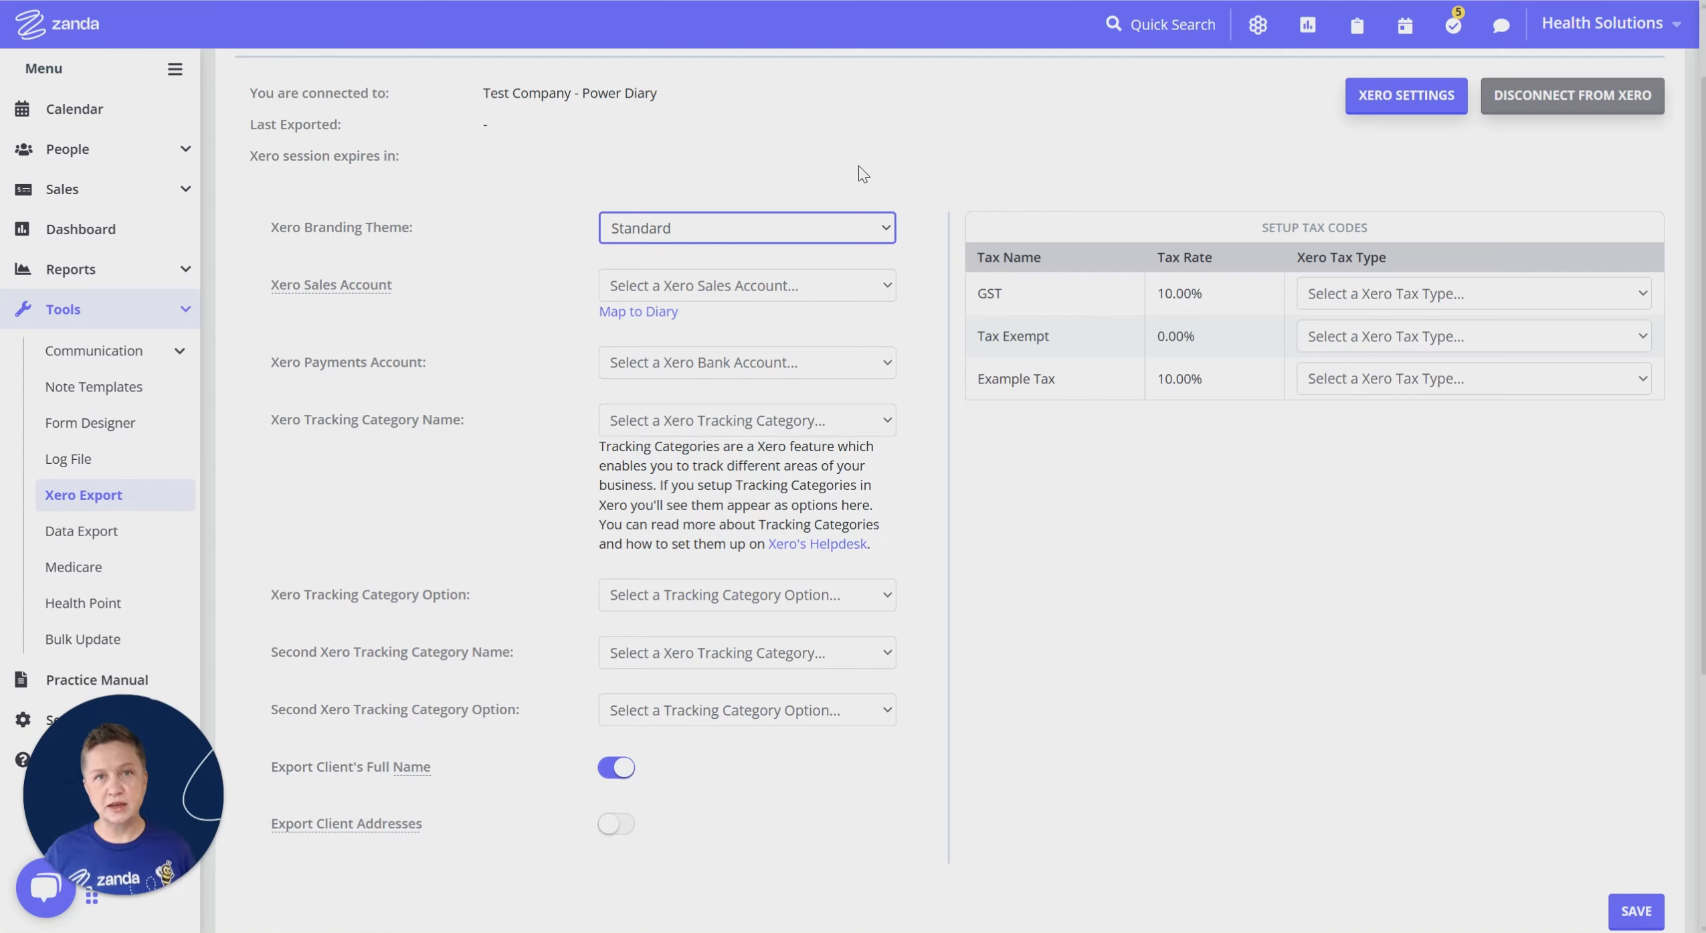
click(811, 285)
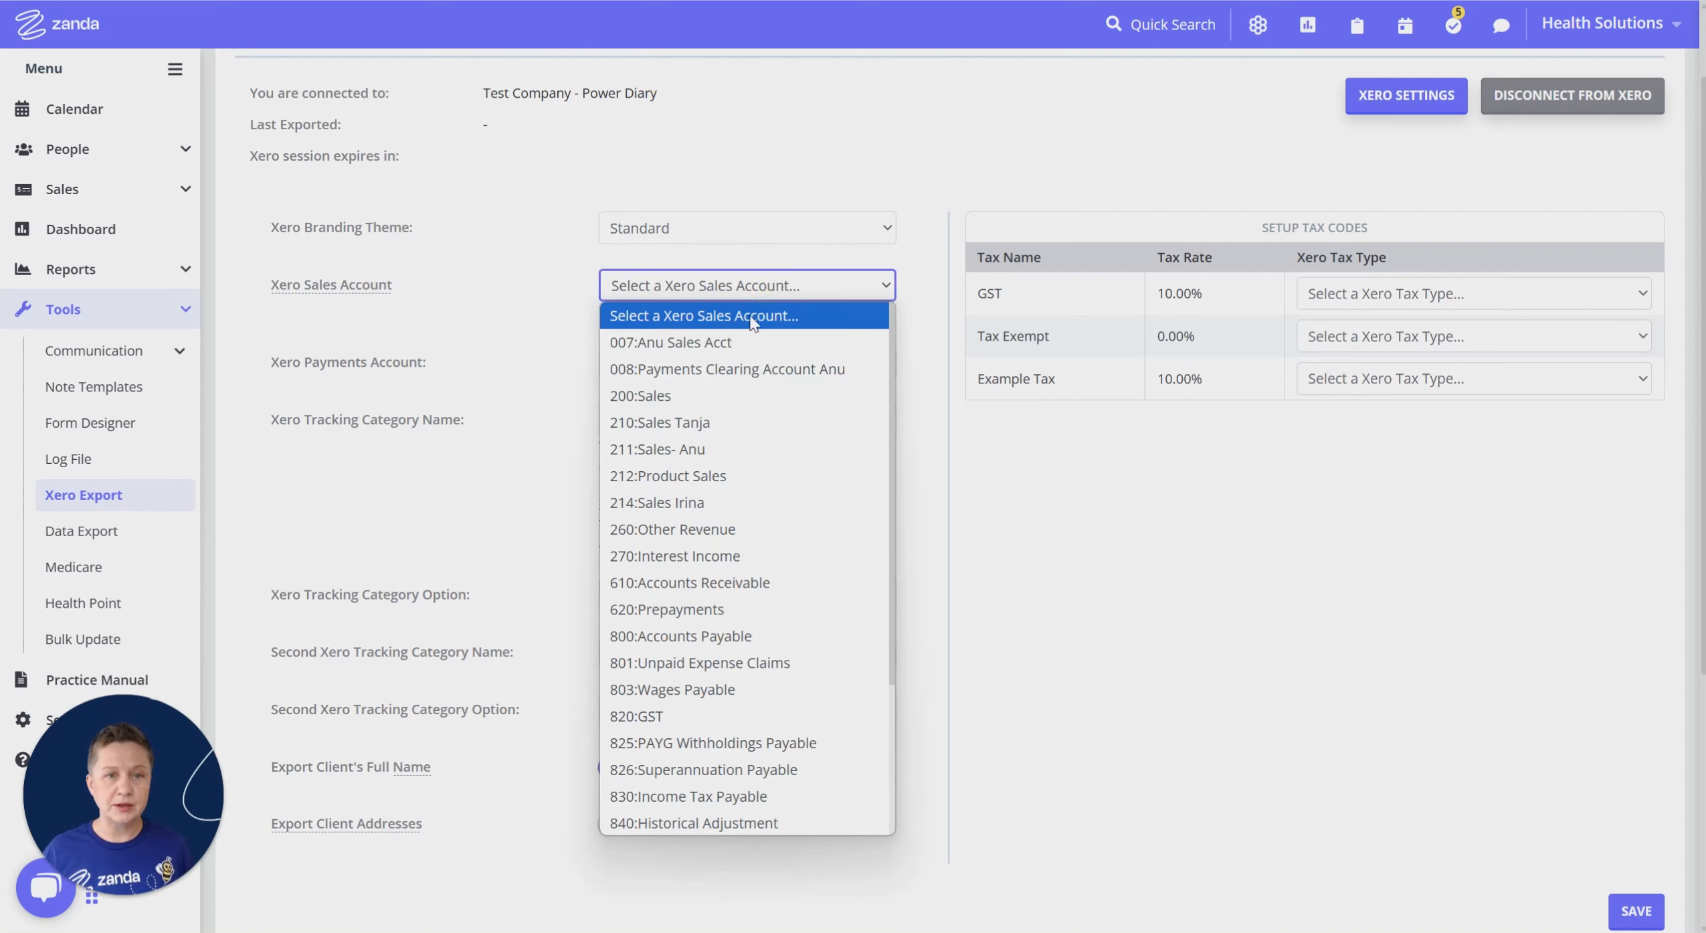
click(674, 400)
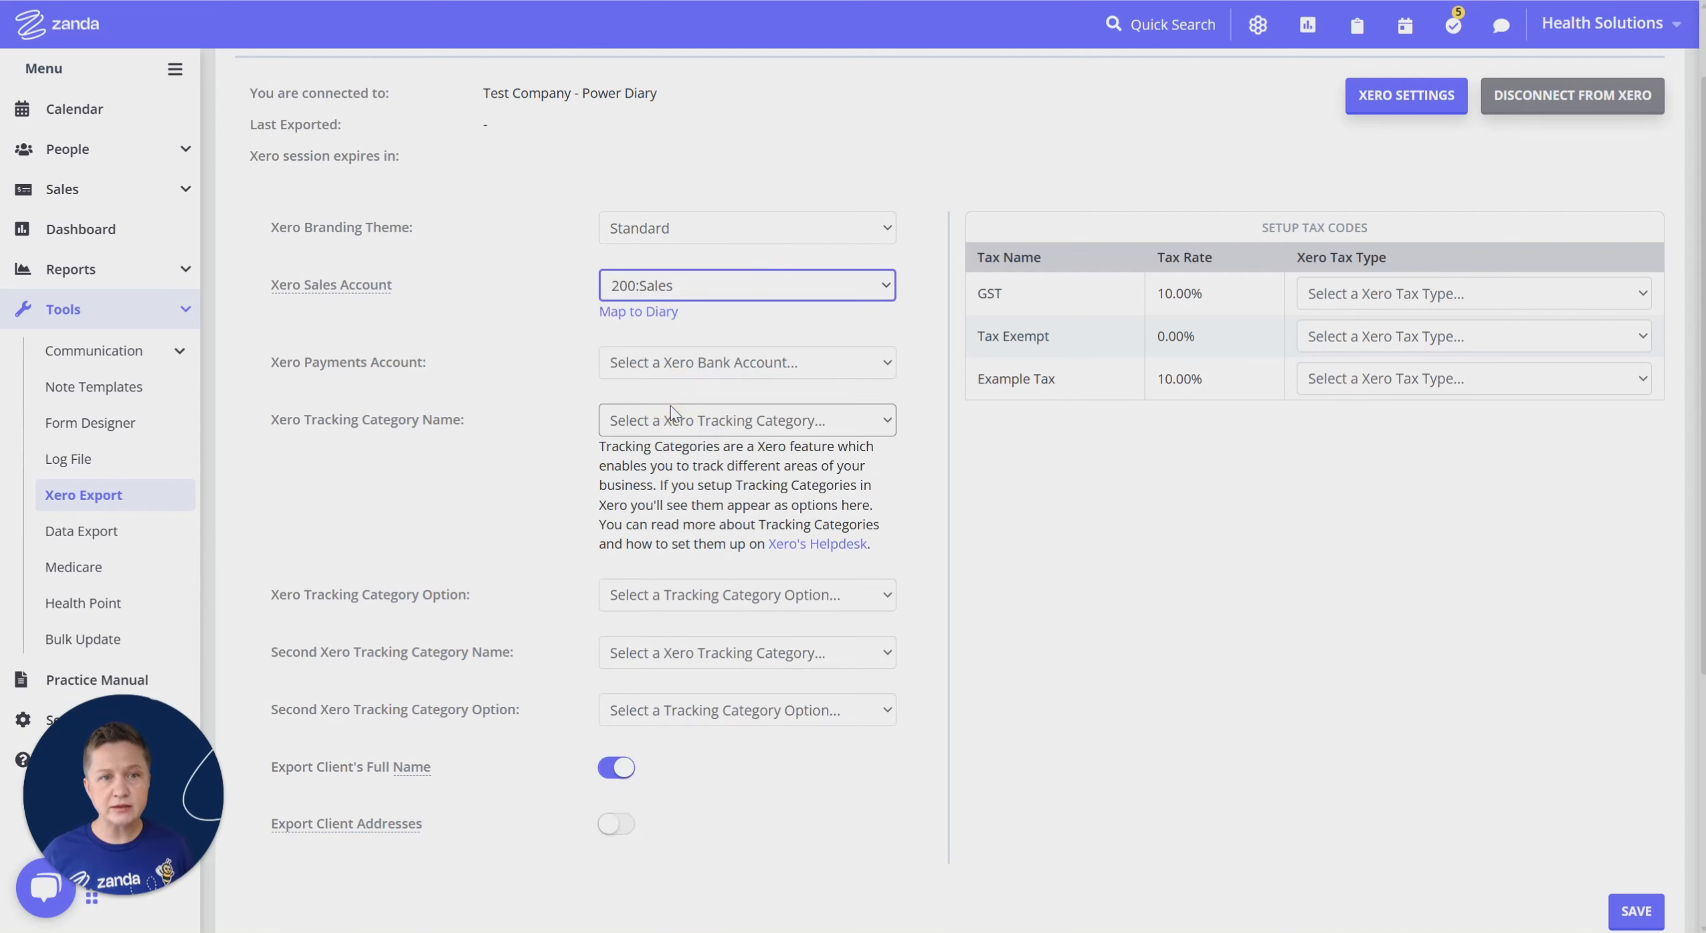
- Add a sales-account-to-calendar mapping that links Xero sales account 214 to the third practitioner's calendar, and save it
click(619, 314)
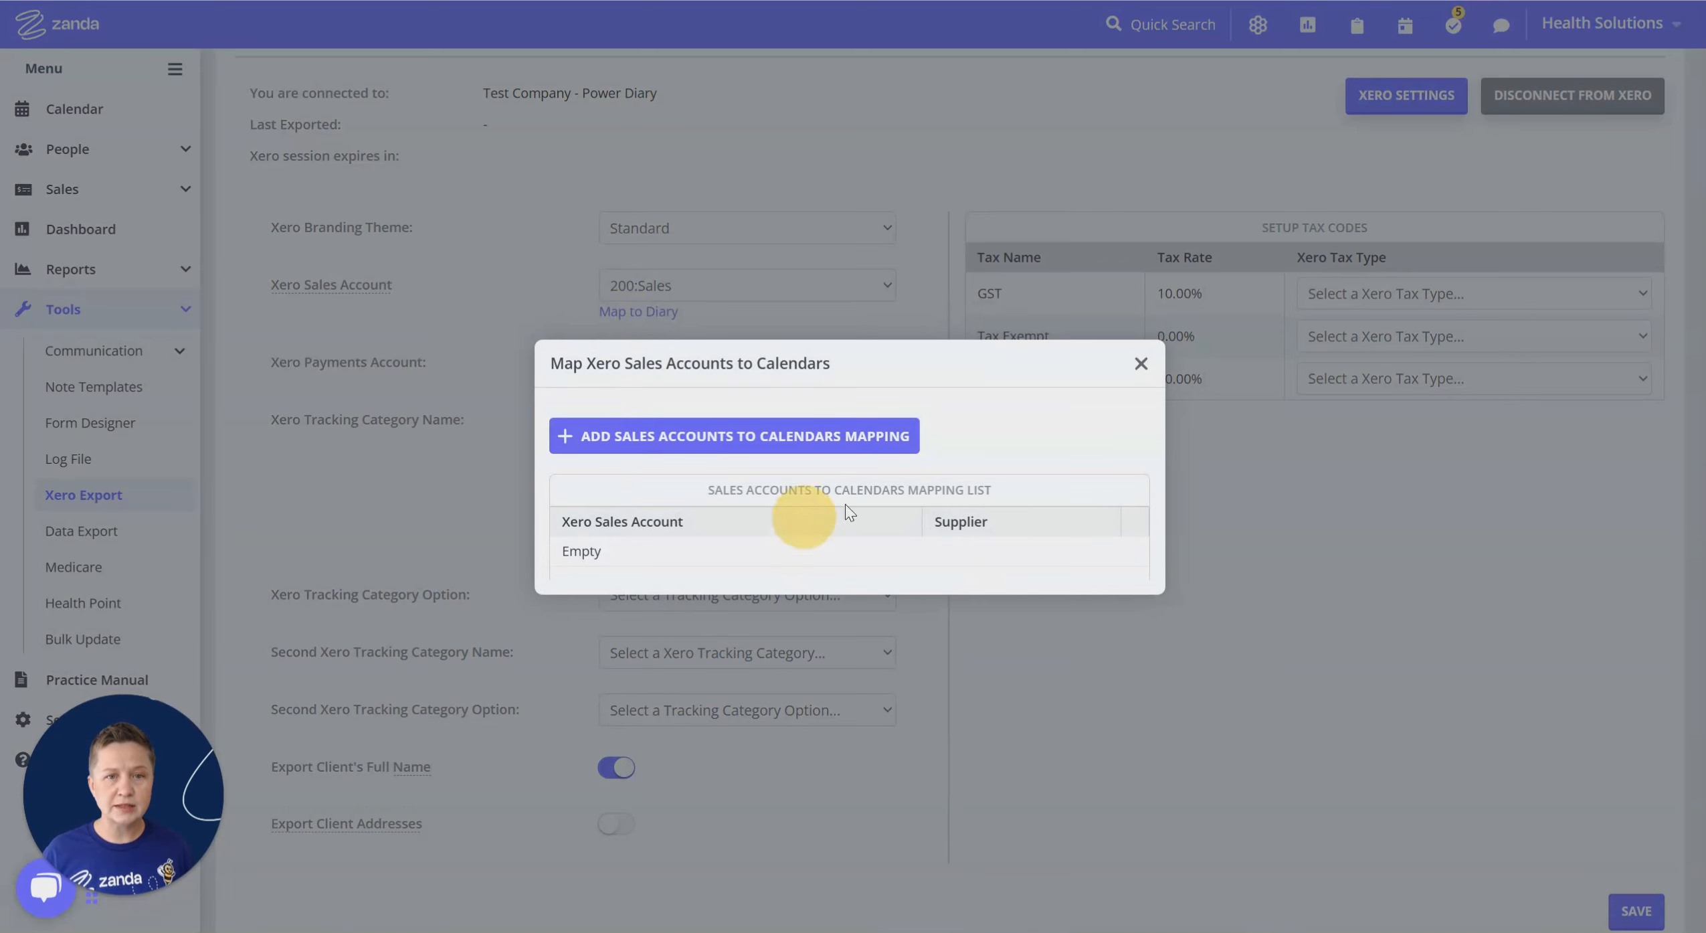
click(723, 437)
scroll(689, 365, down, 3)
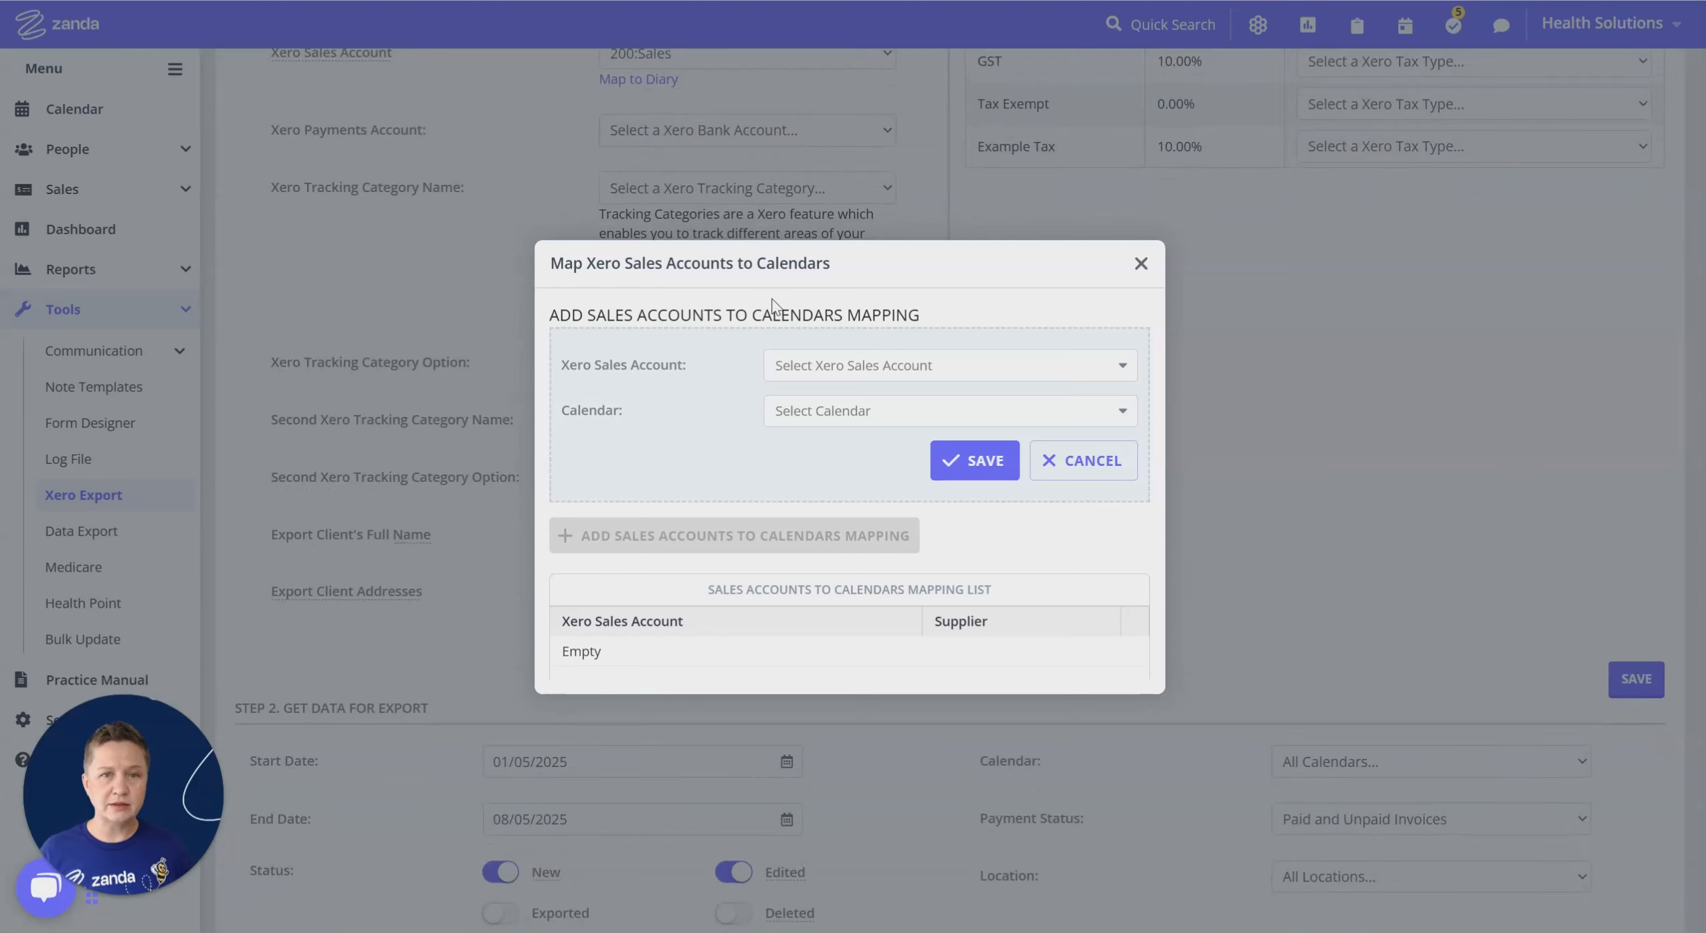
click(864, 377)
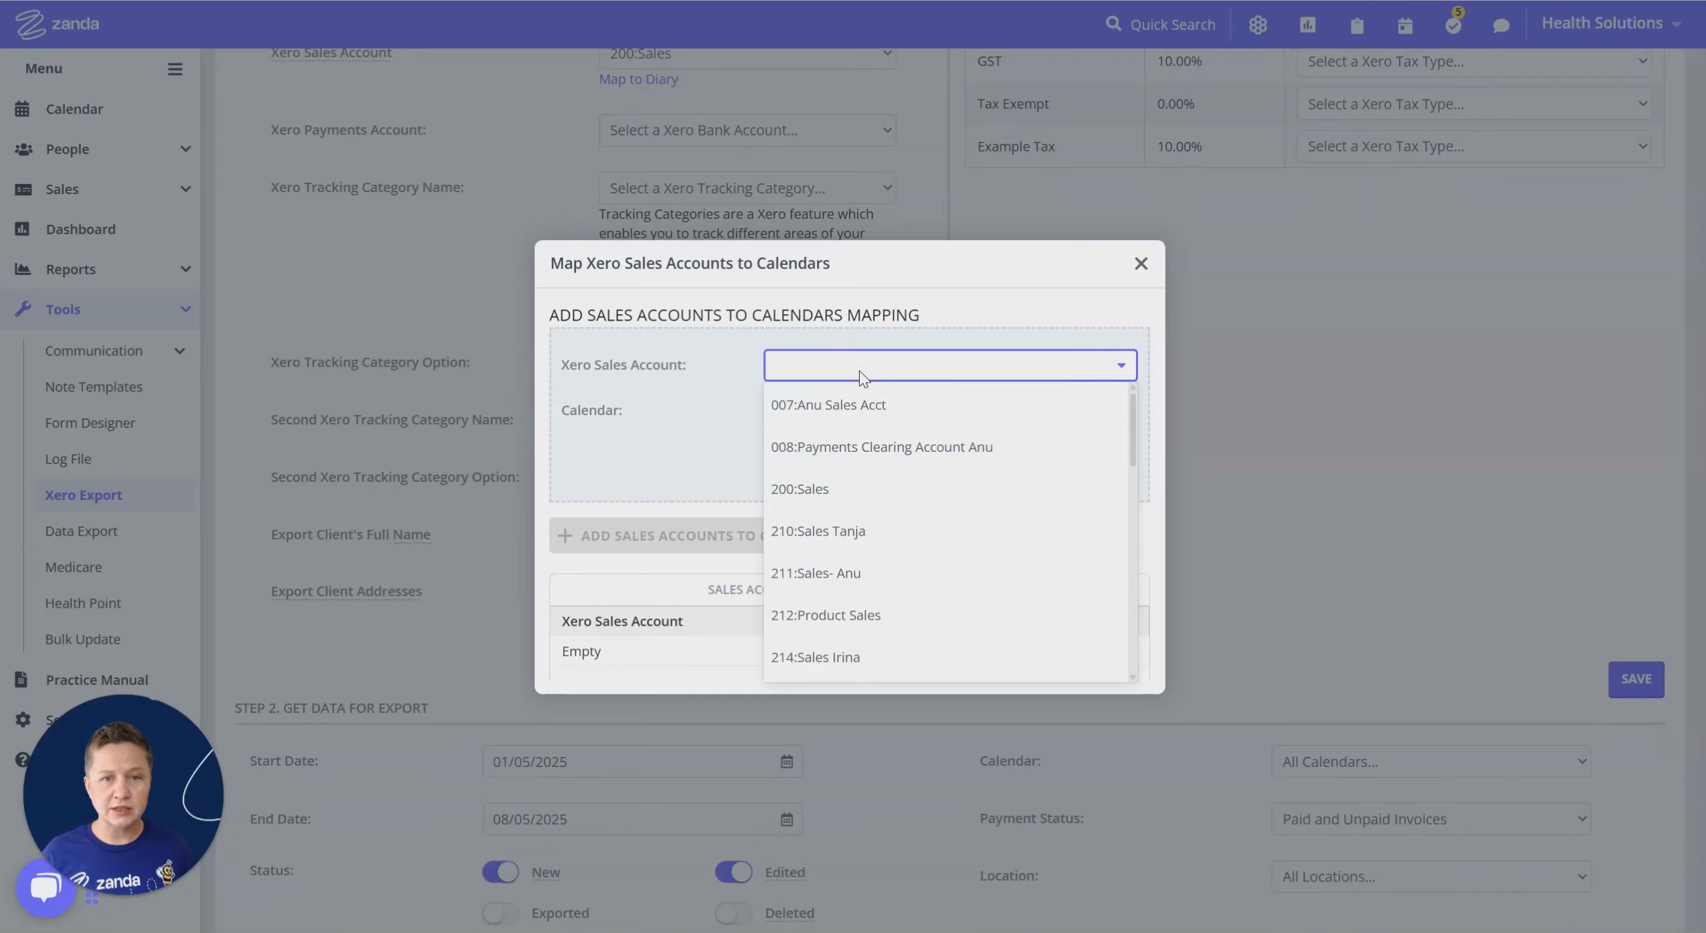
click(843, 658)
click(846, 414)
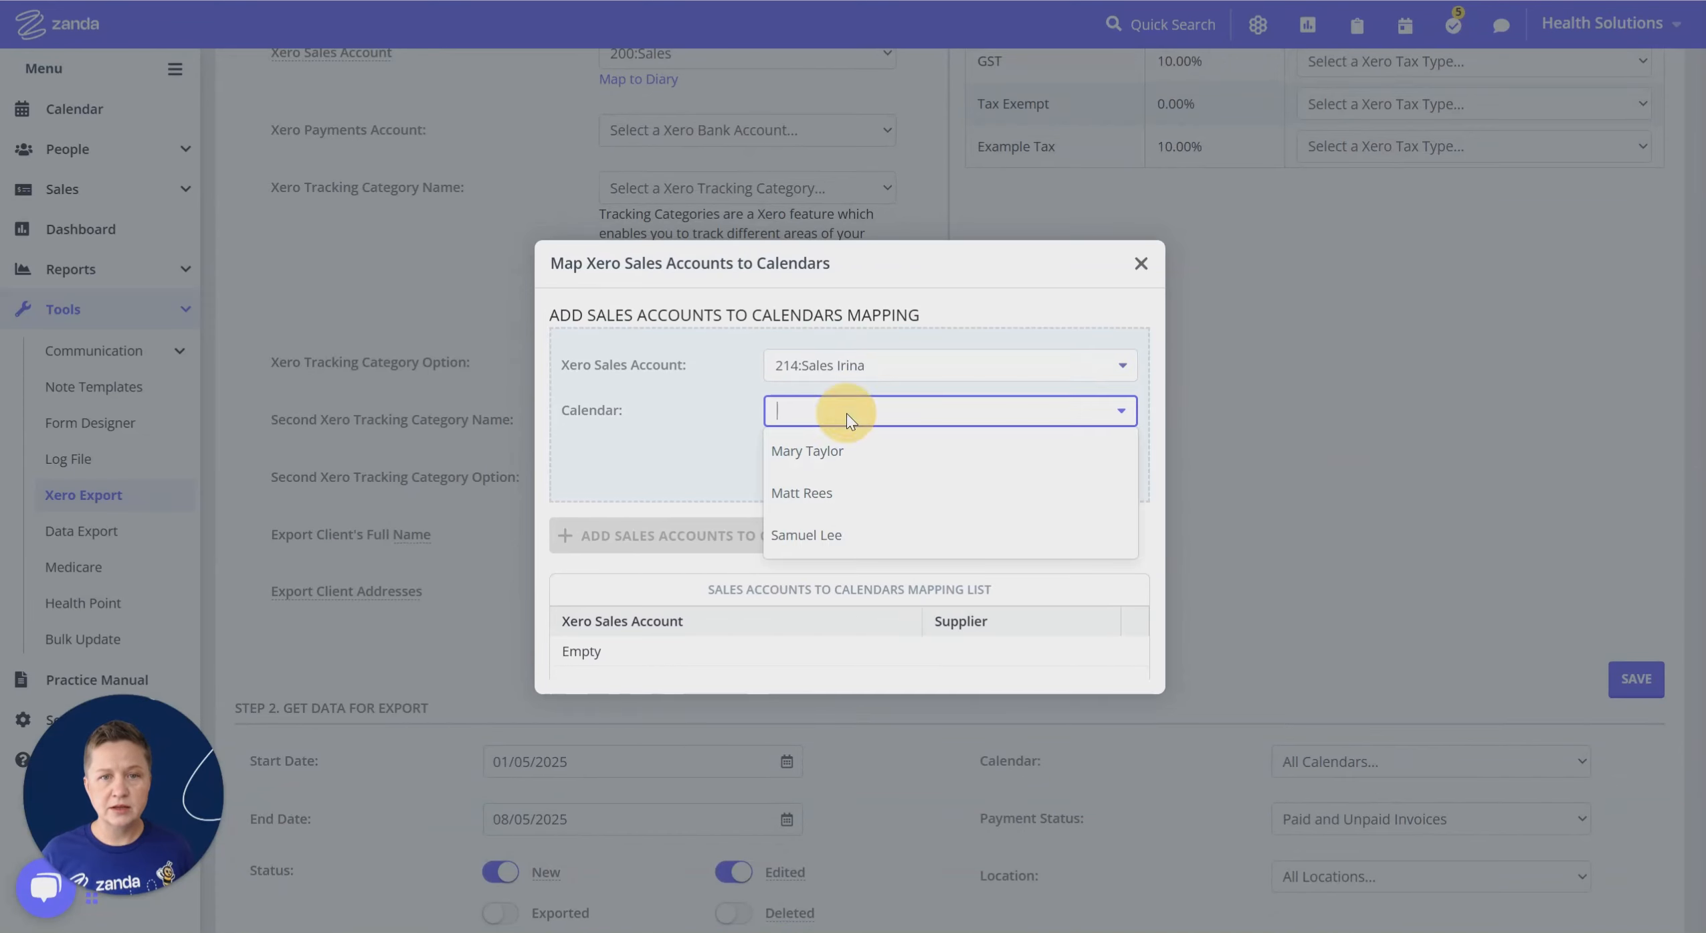
click(829, 546)
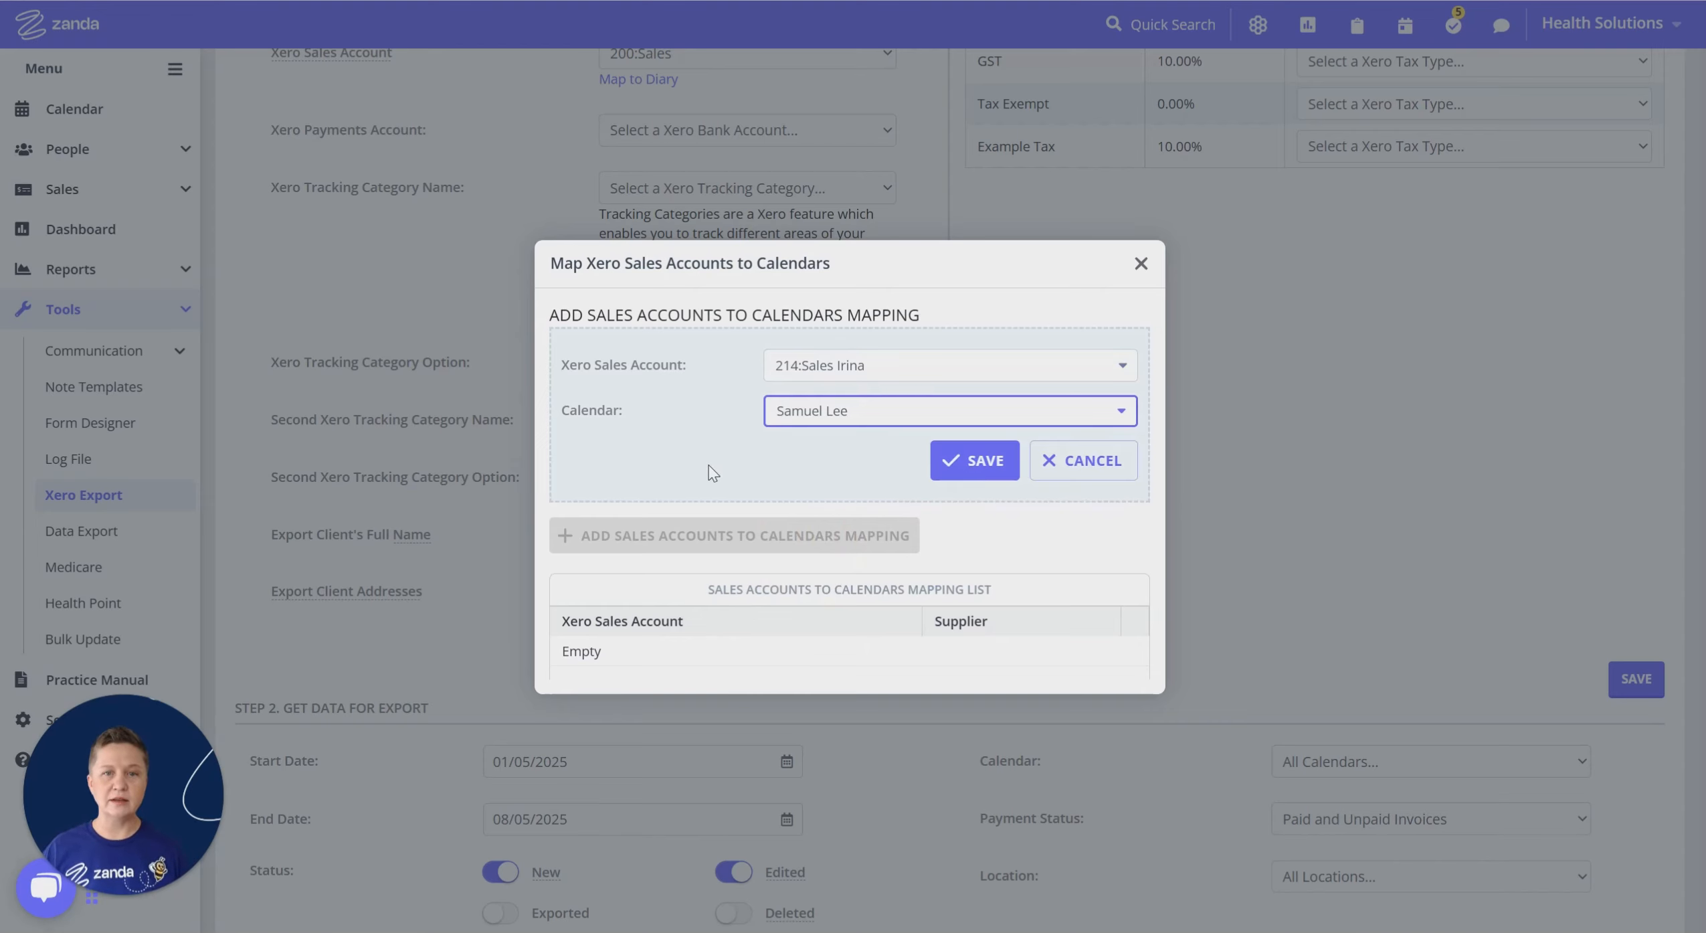
click(987, 469)
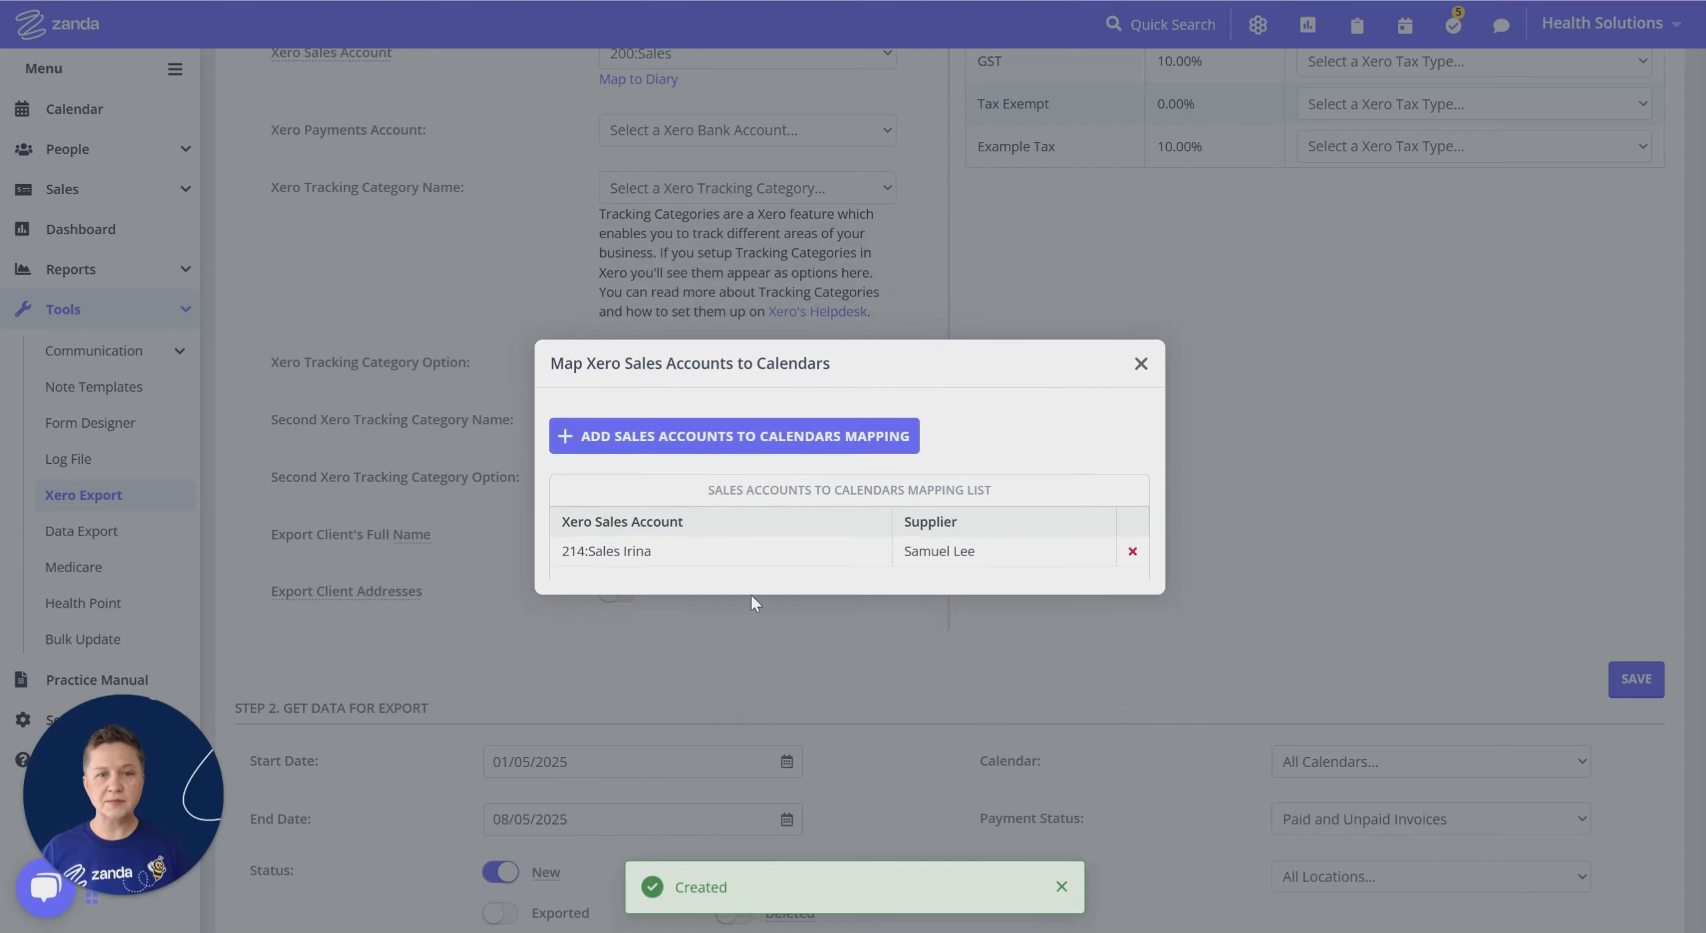
- Add and save a second mapping linking 200:Sales to the first practitioner's calendar, and close the mapping dialog
click(720, 436)
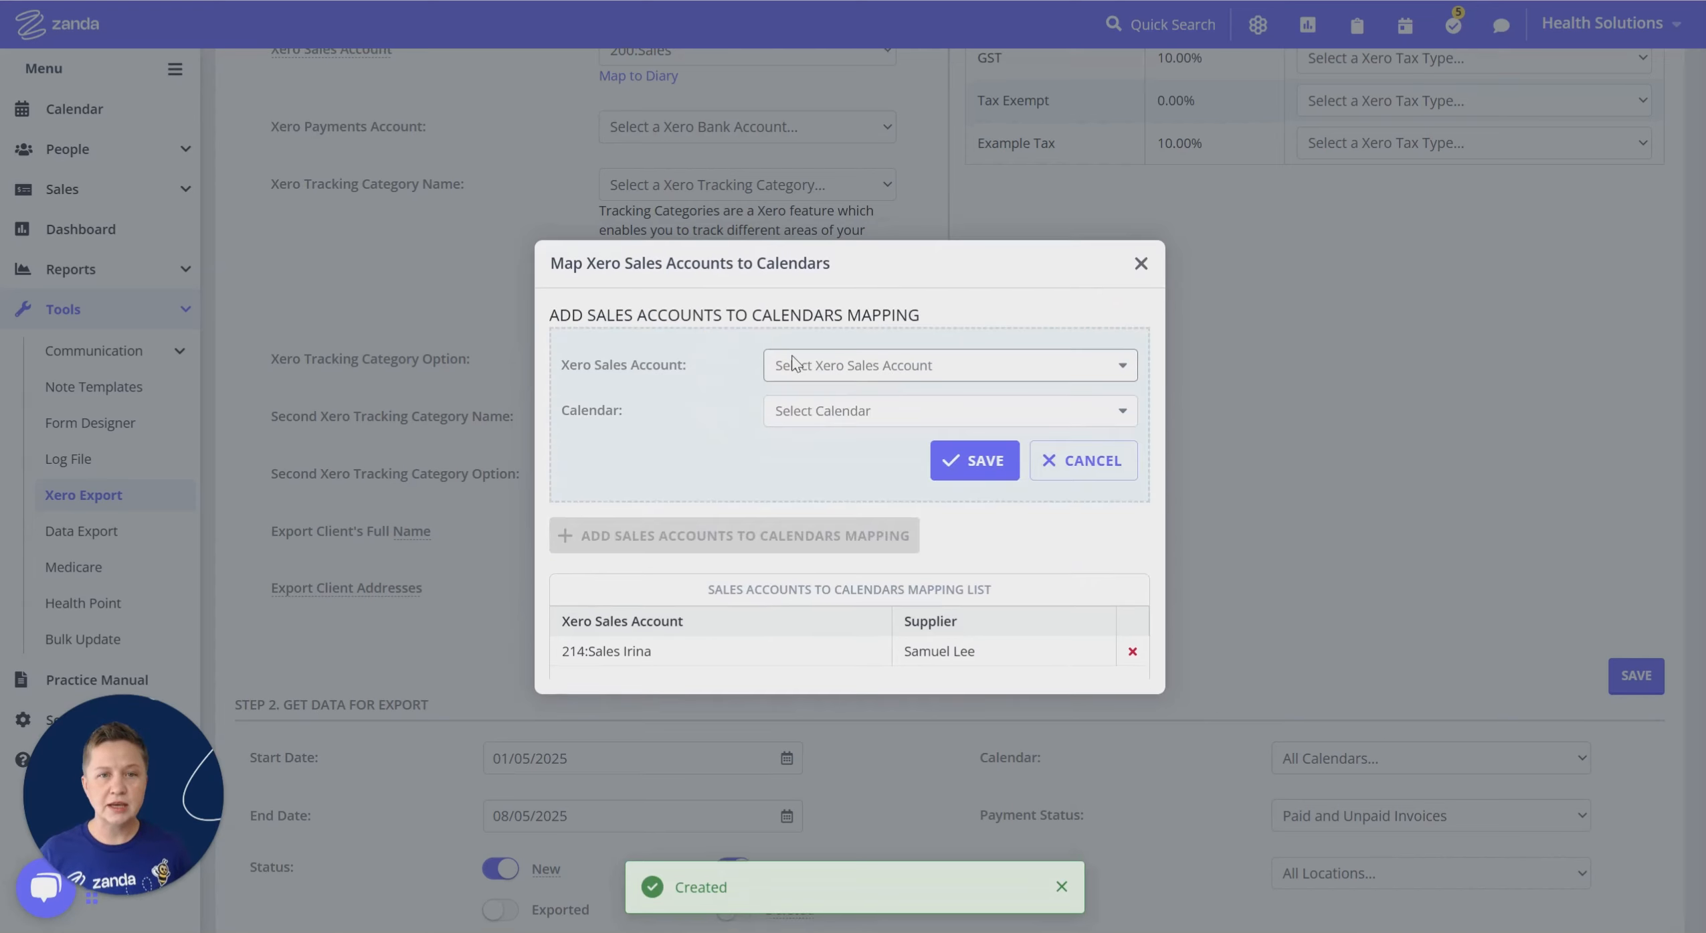
click(807, 364)
click(803, 489)
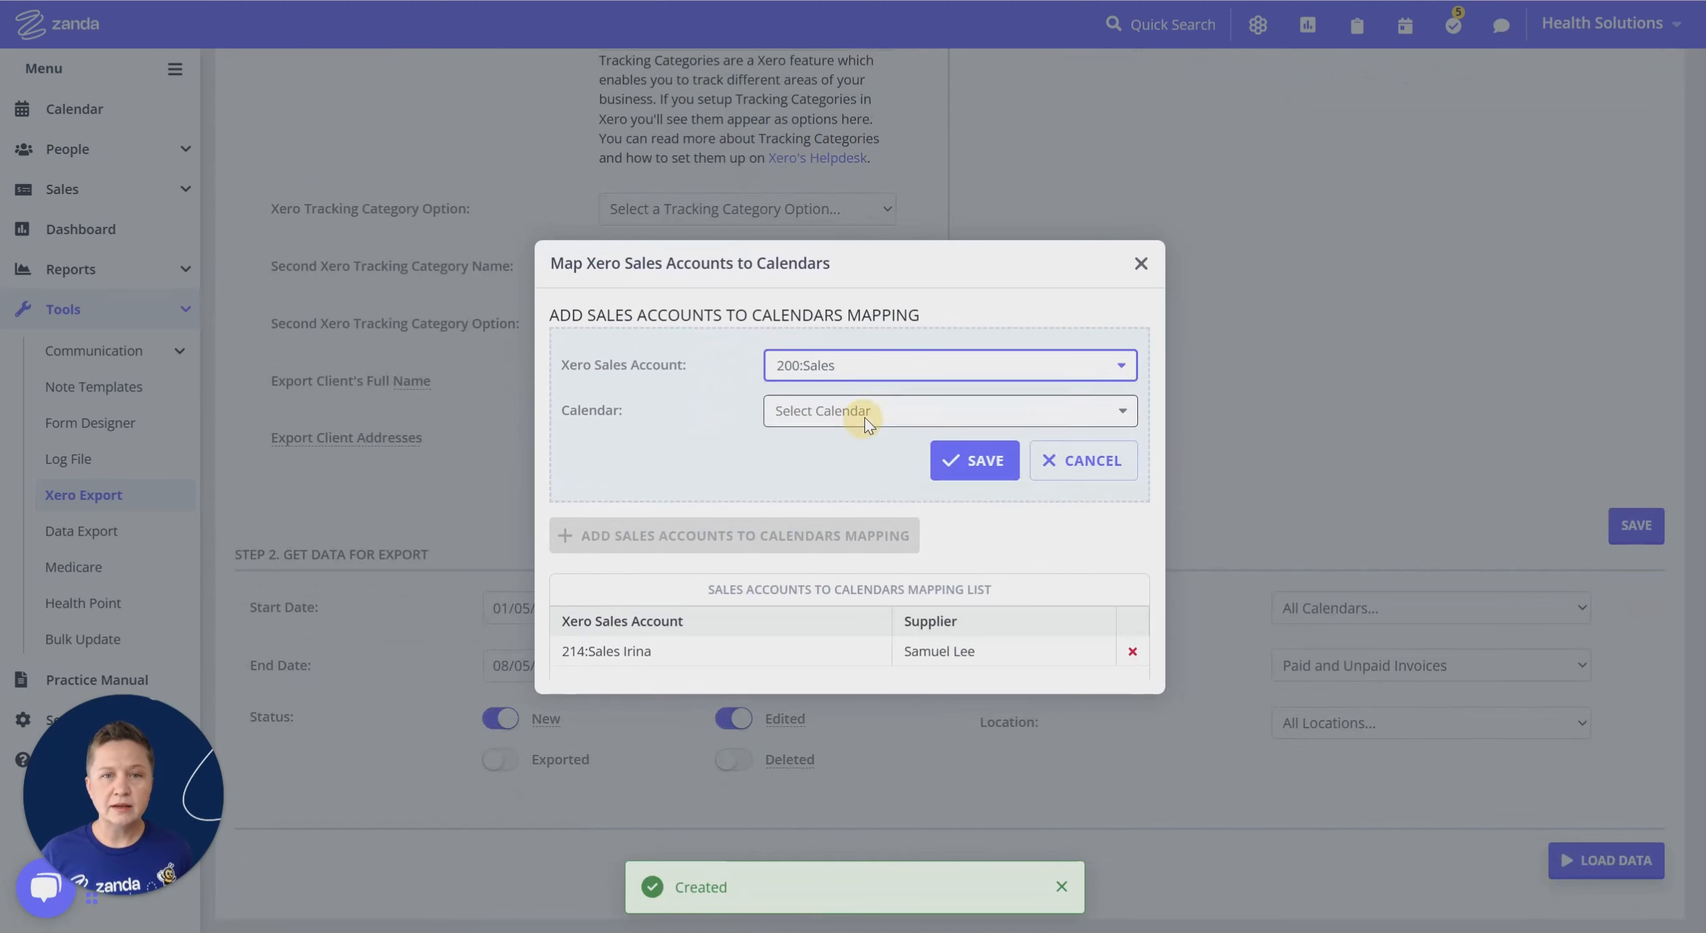
click(864, 415)
click(829, 465)
click(977, 461)
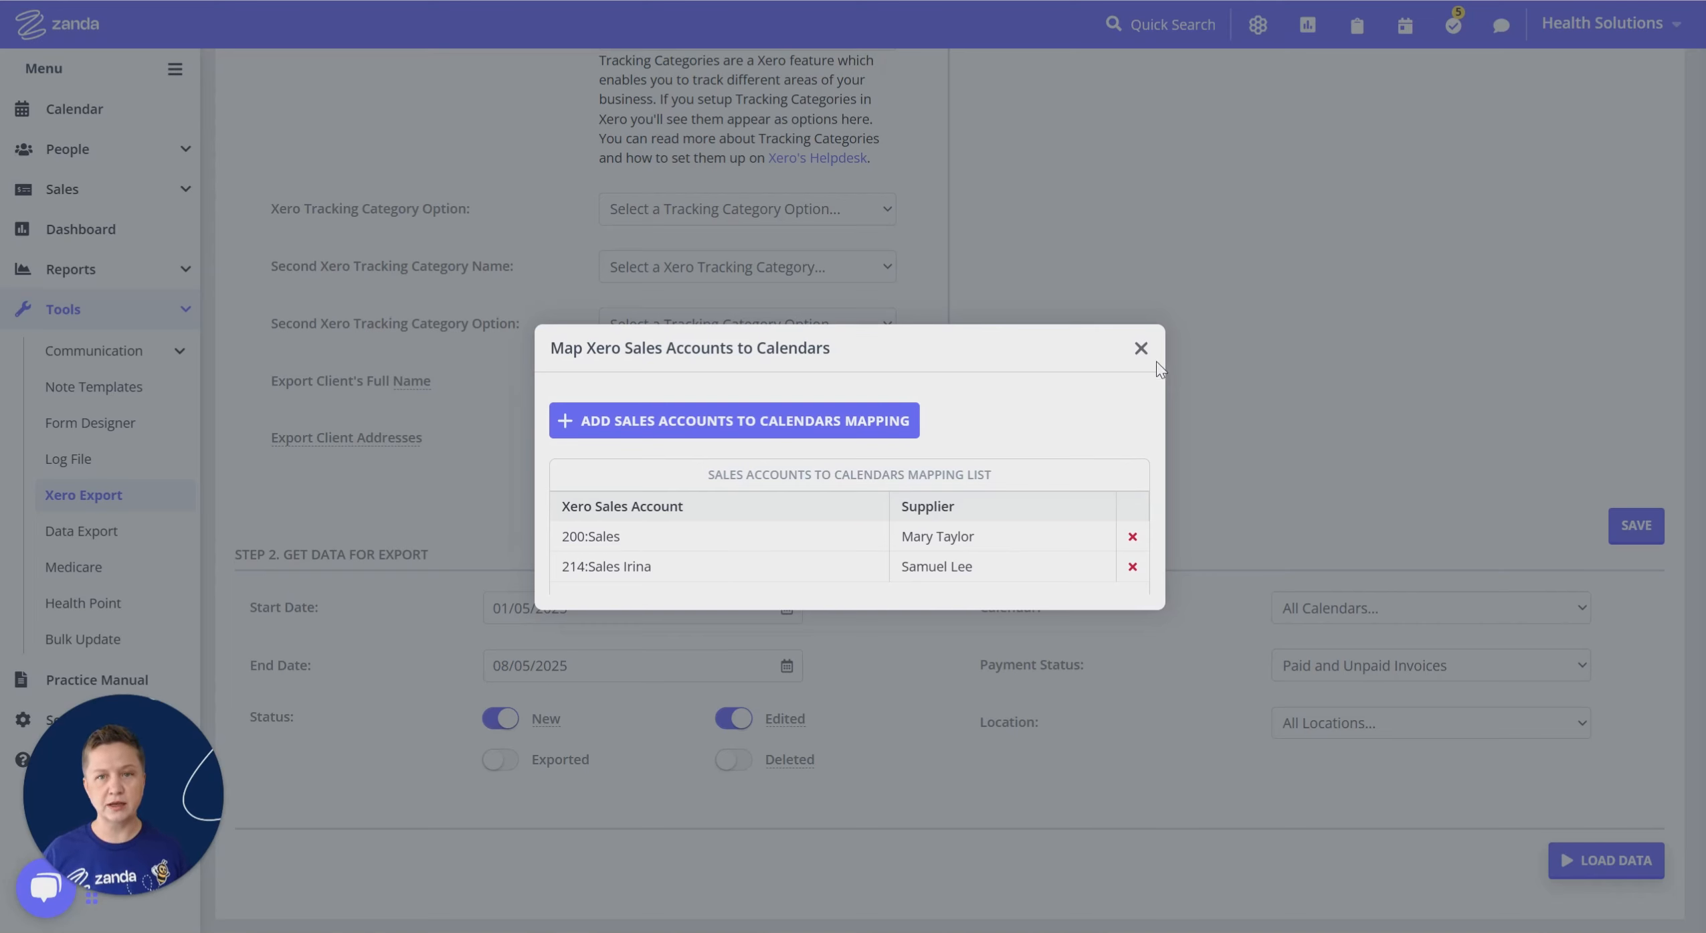
click(1142, 348)
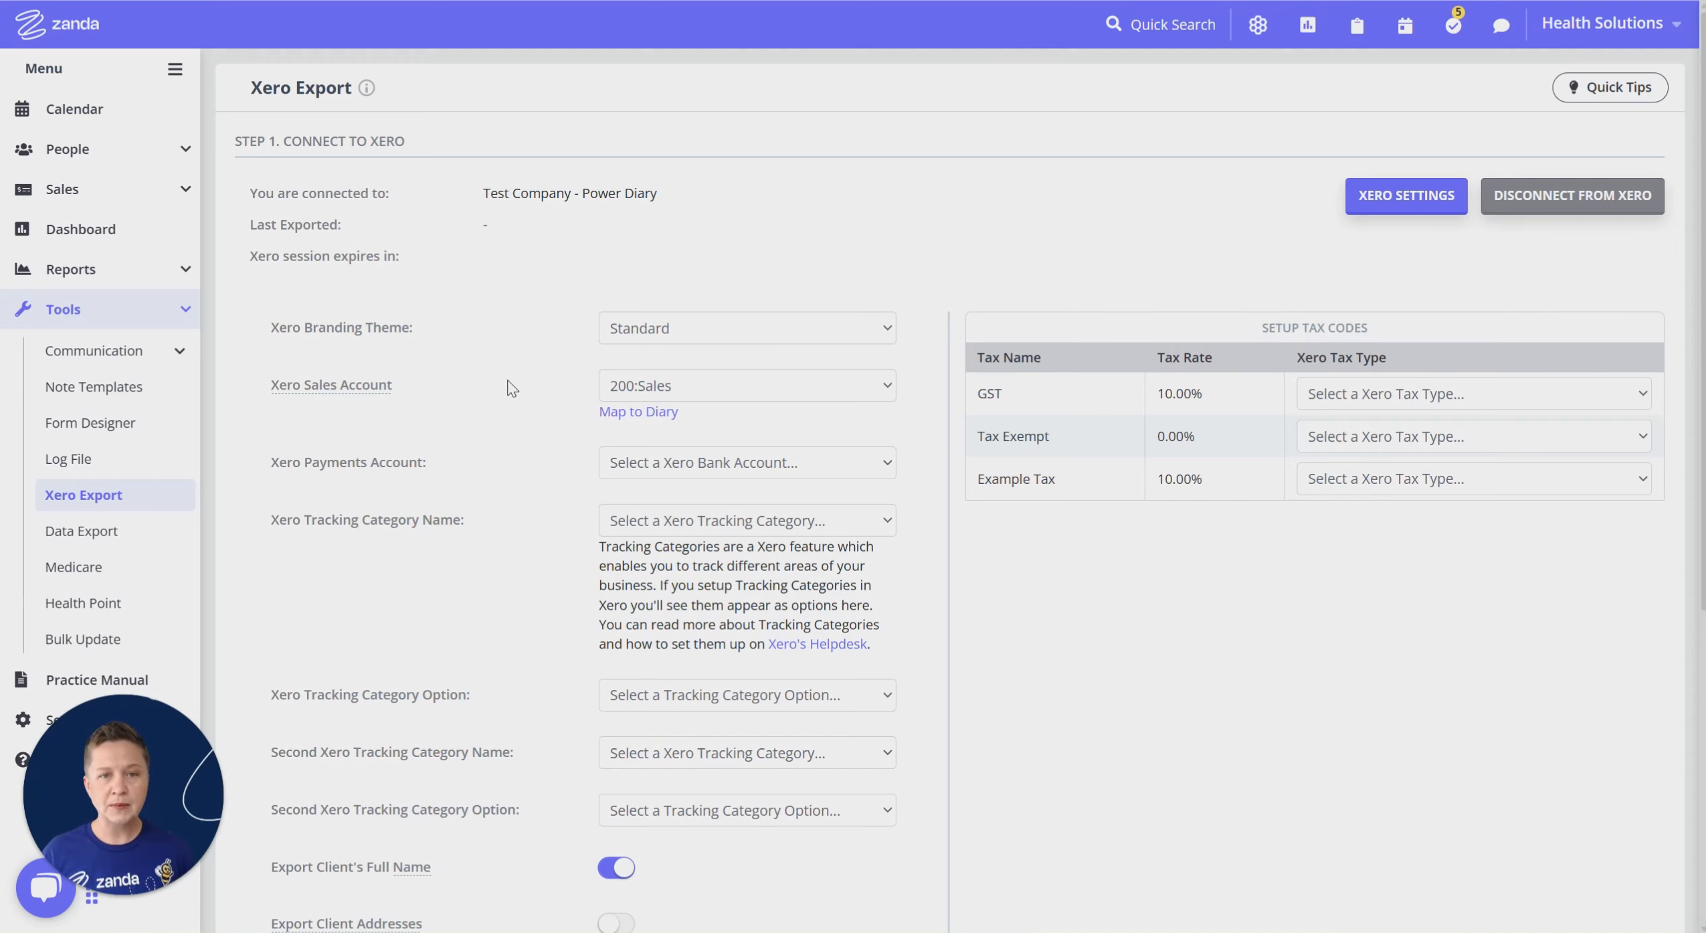
- Set the Xero payments account to Payments Clearing Account and the first tracking category to Service Type with option Existing Clients
click(727, 471)
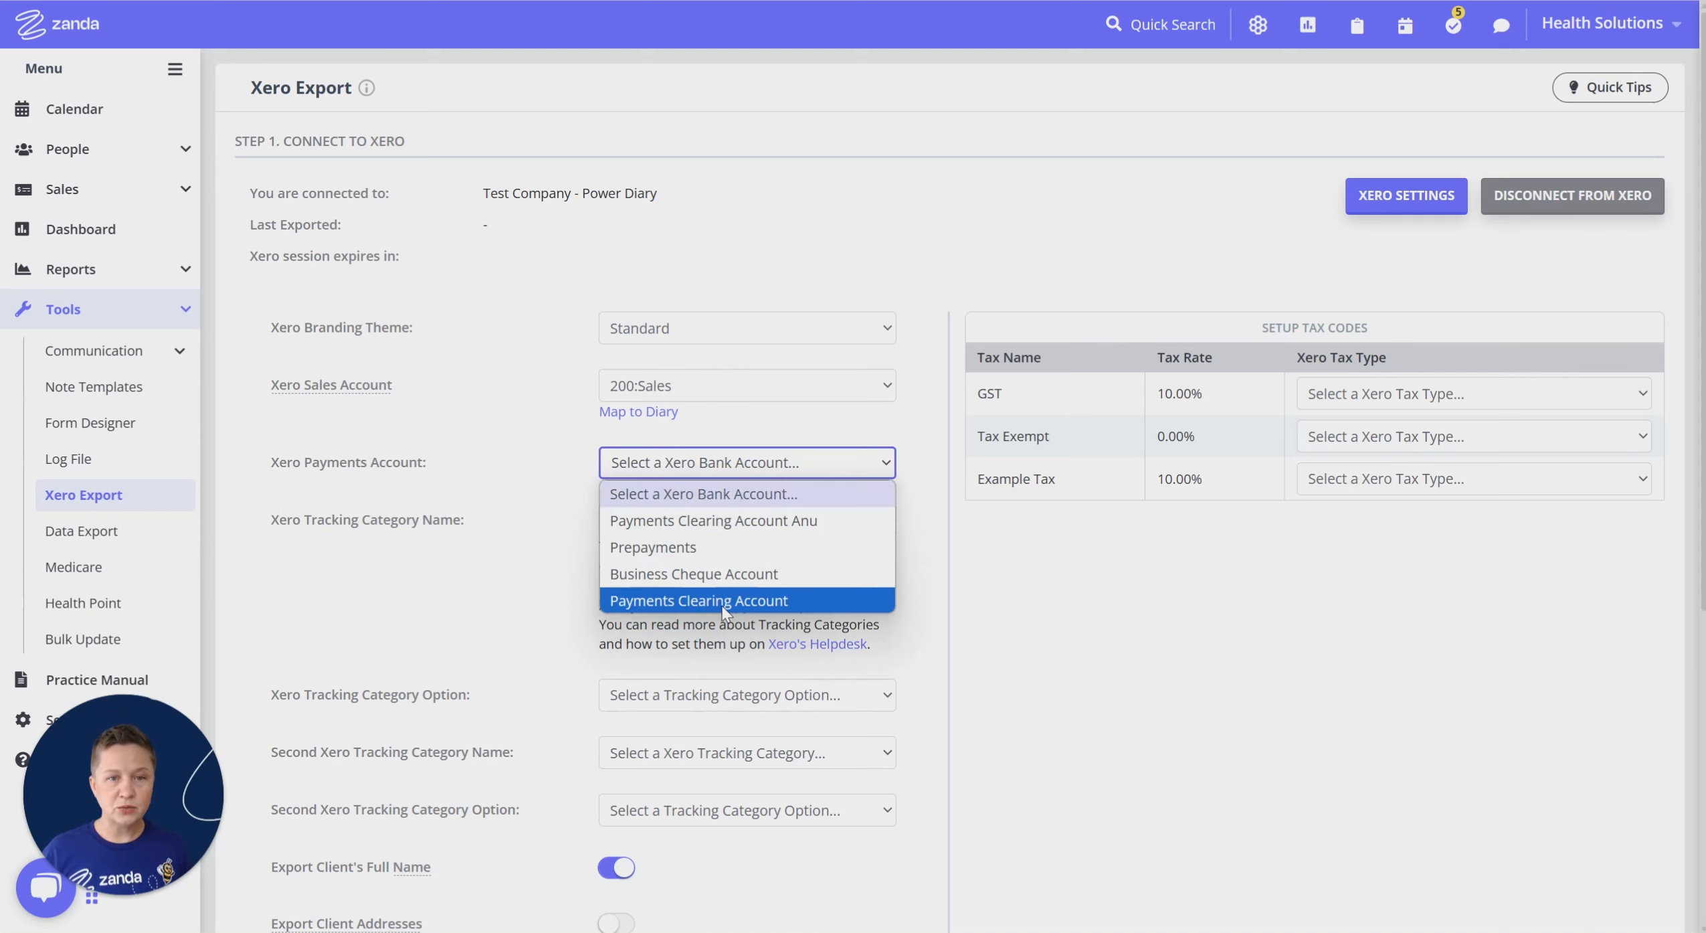
click(659, 602)
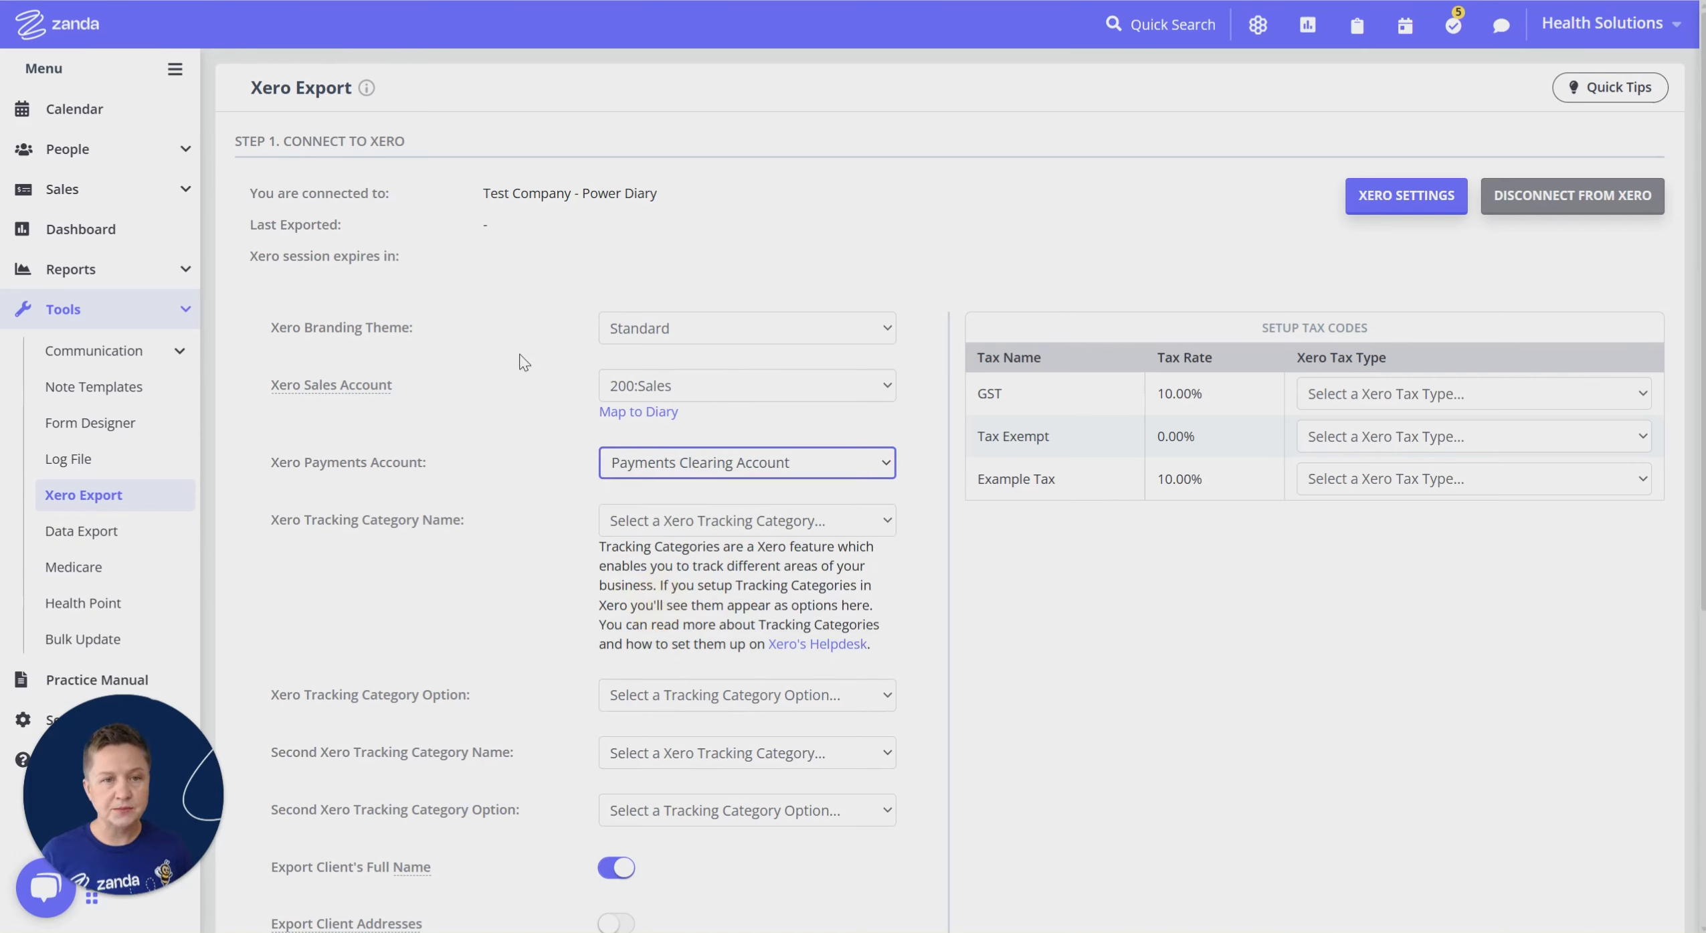
scroll(1084, 790, down, 2)
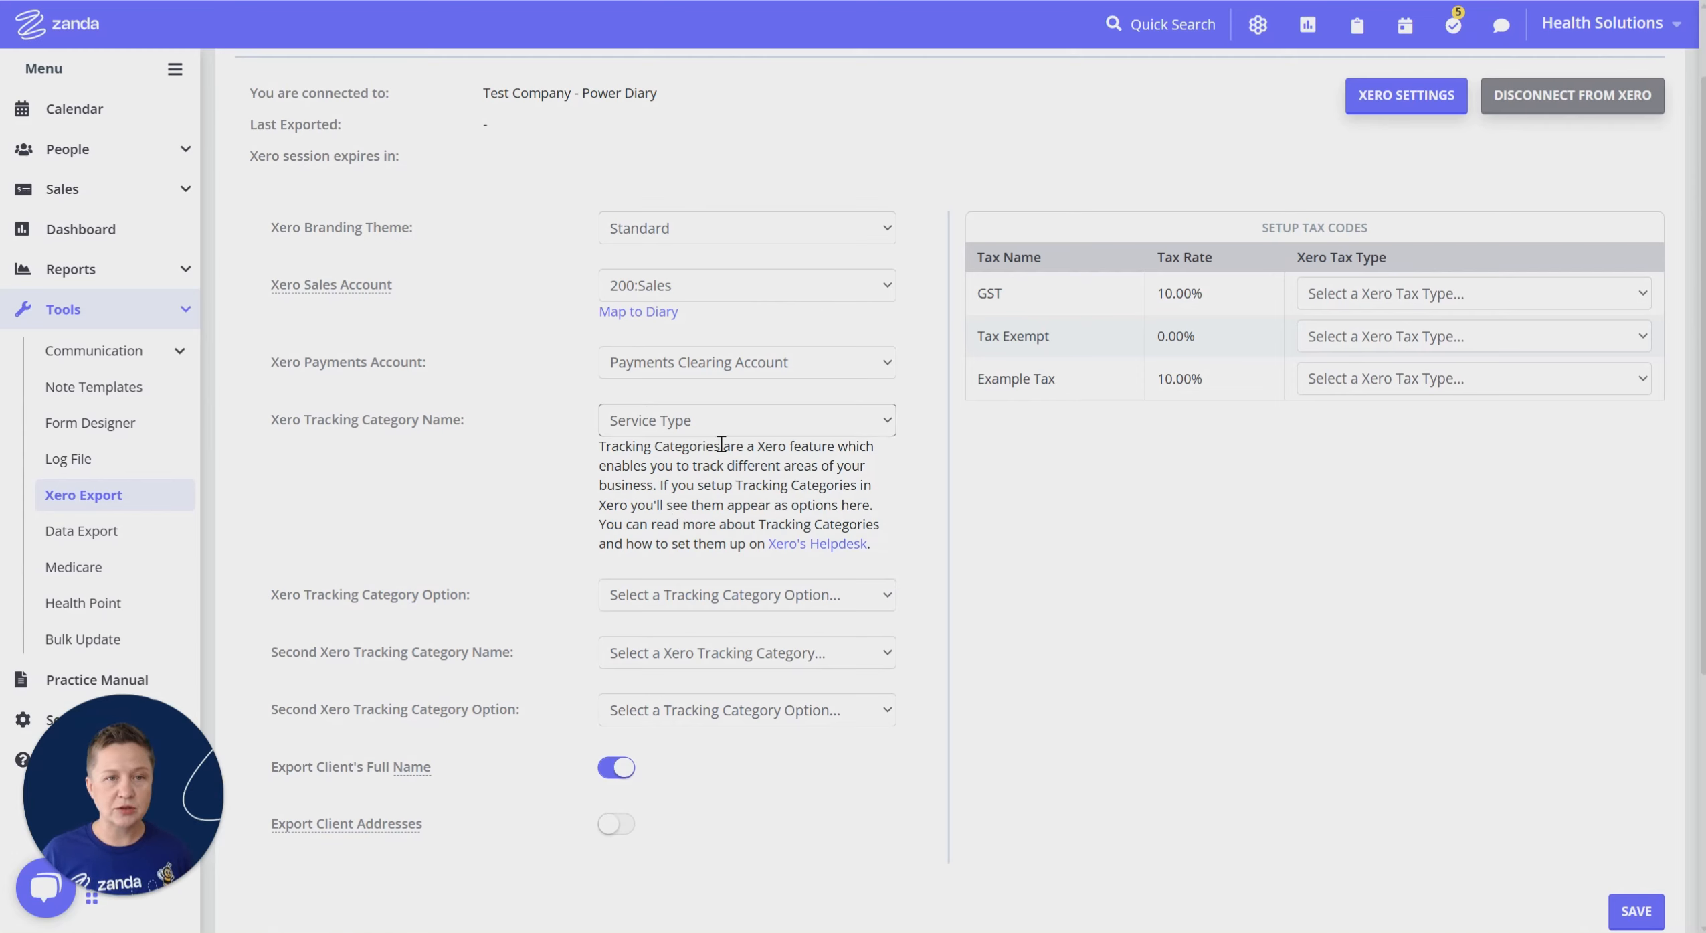
click(736, 429)
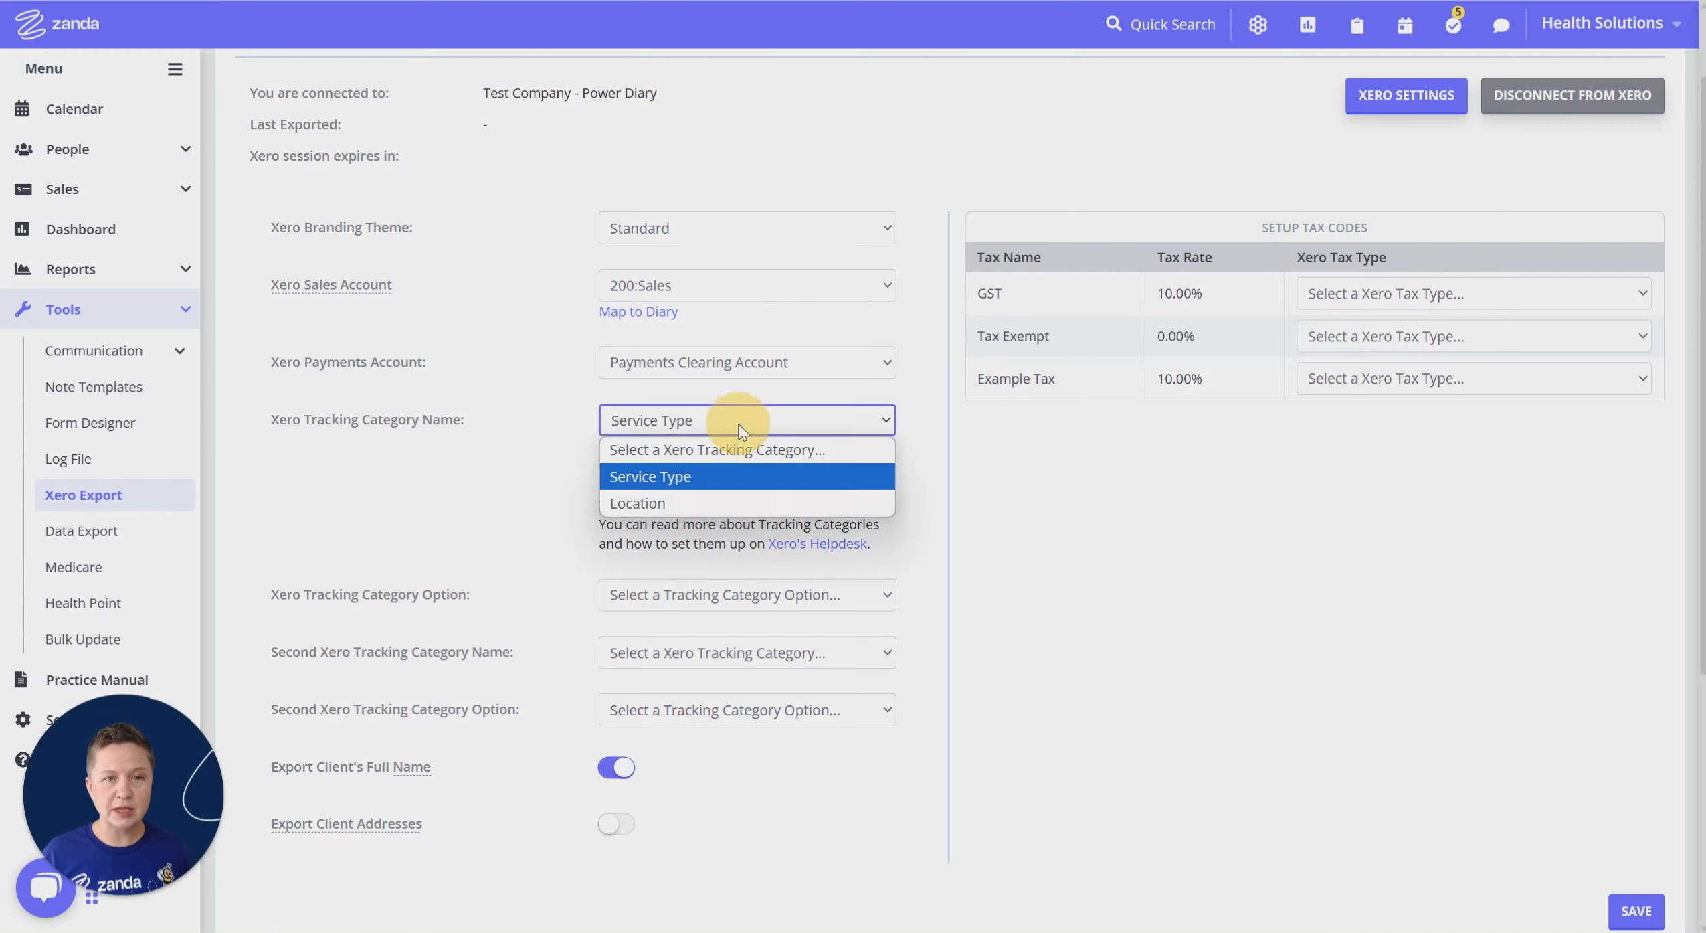
click(667, 475)
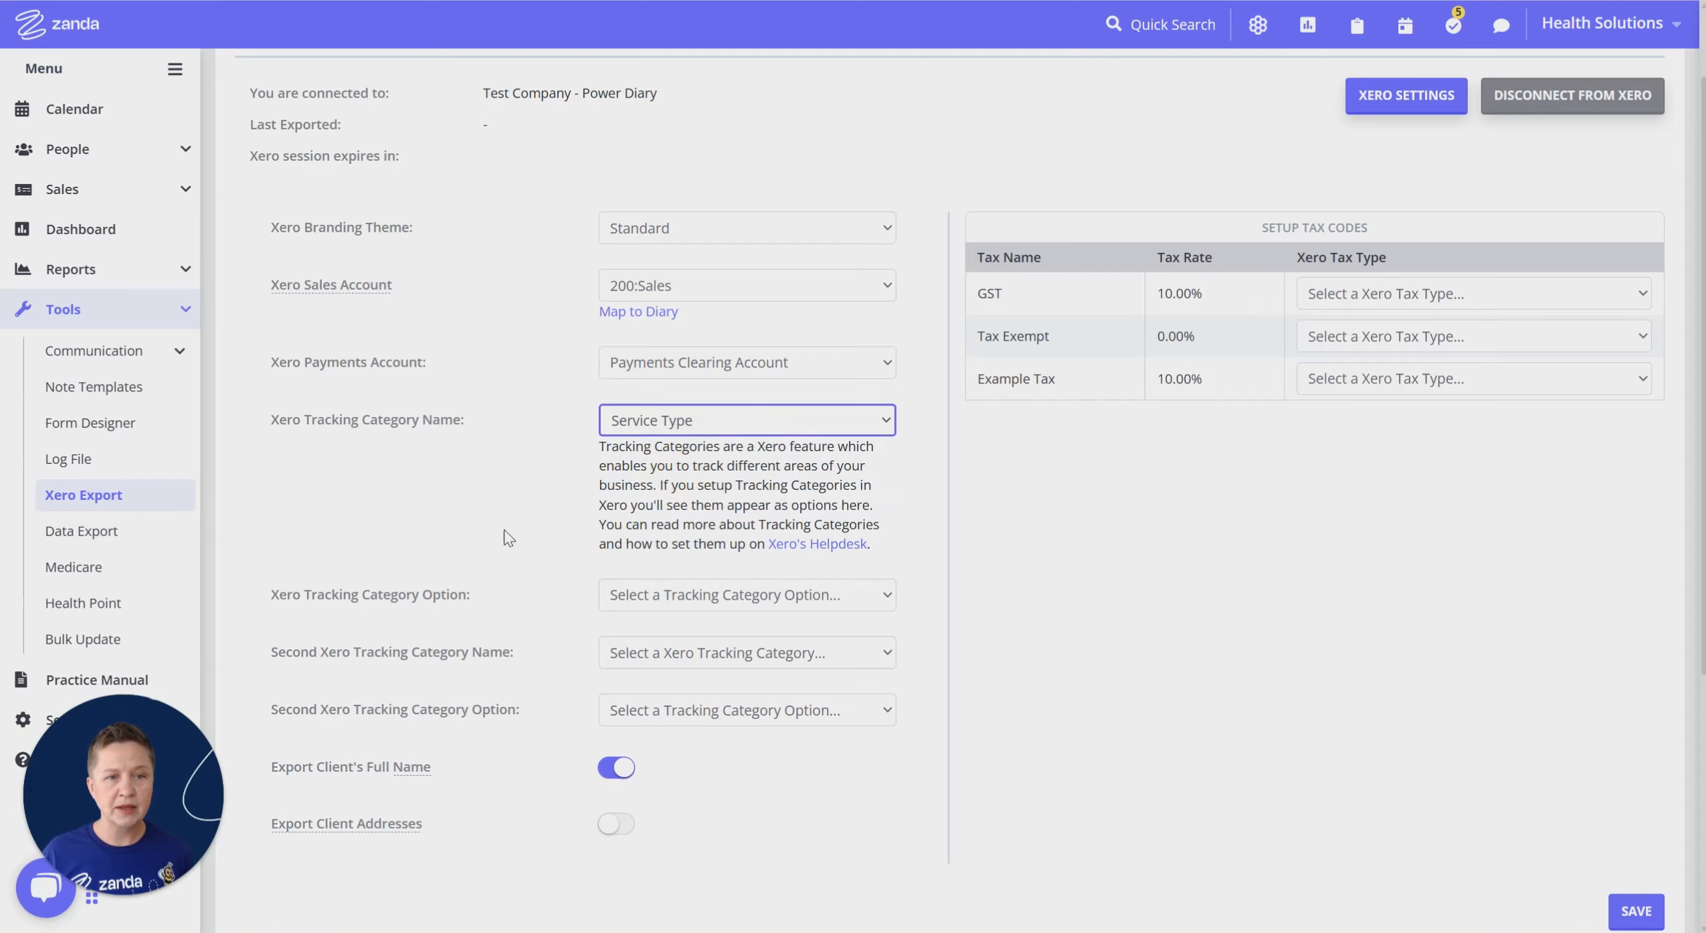
scroll(504, 529, down, 3)
click(708, 398)
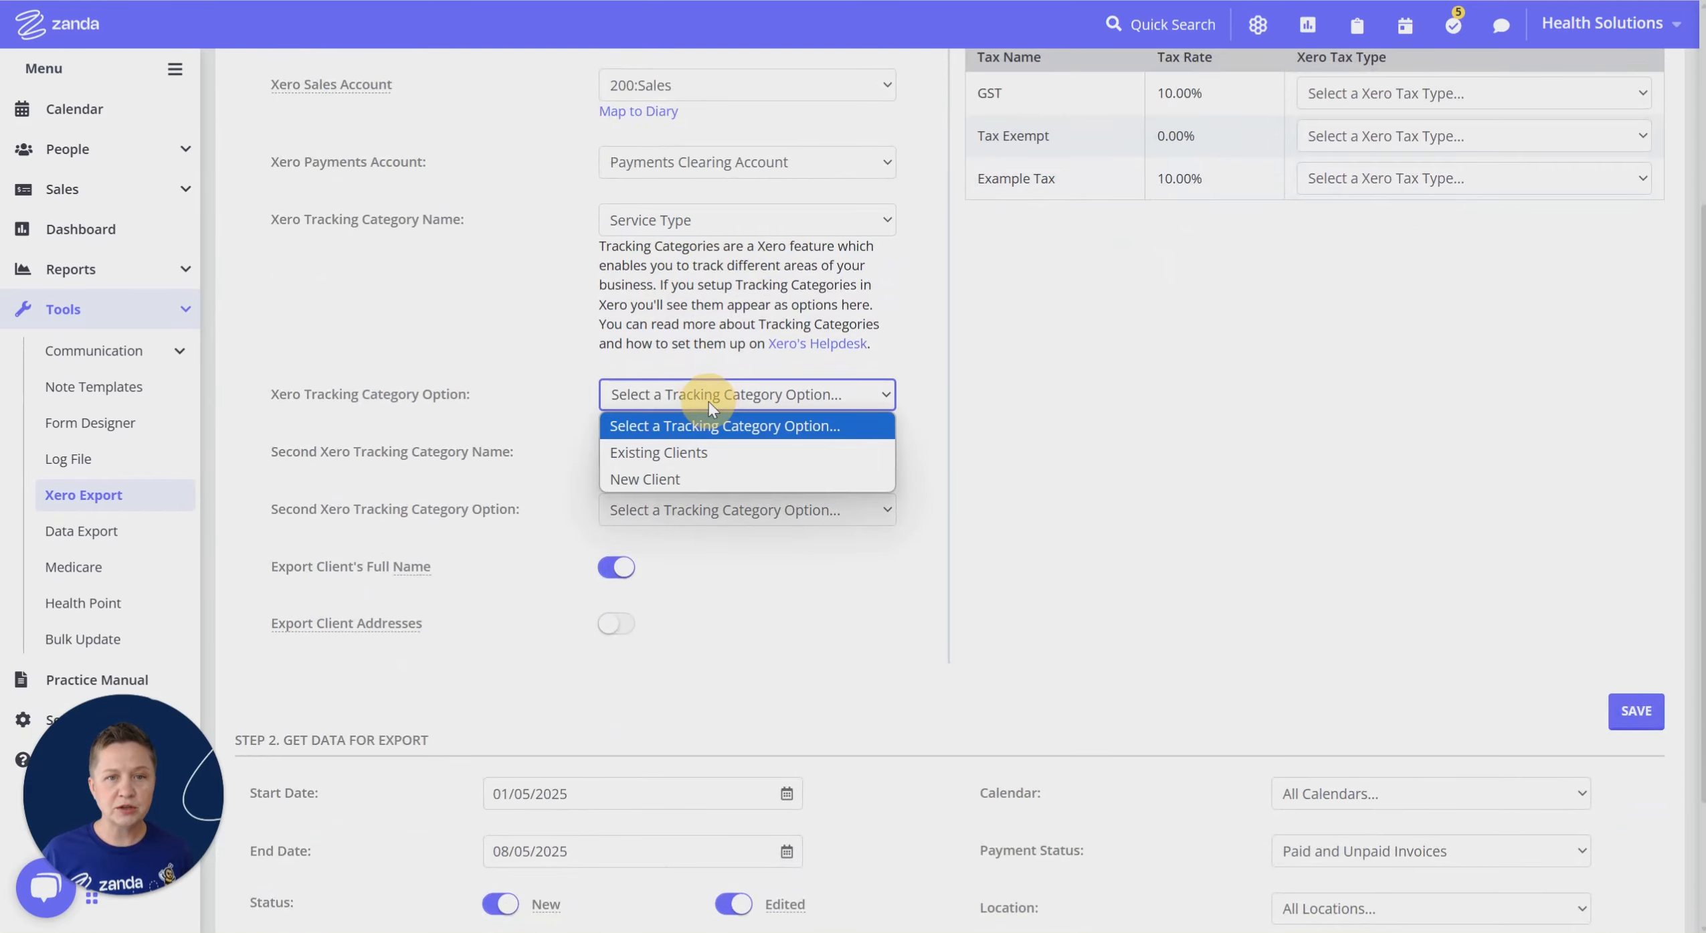
click(663, 452)
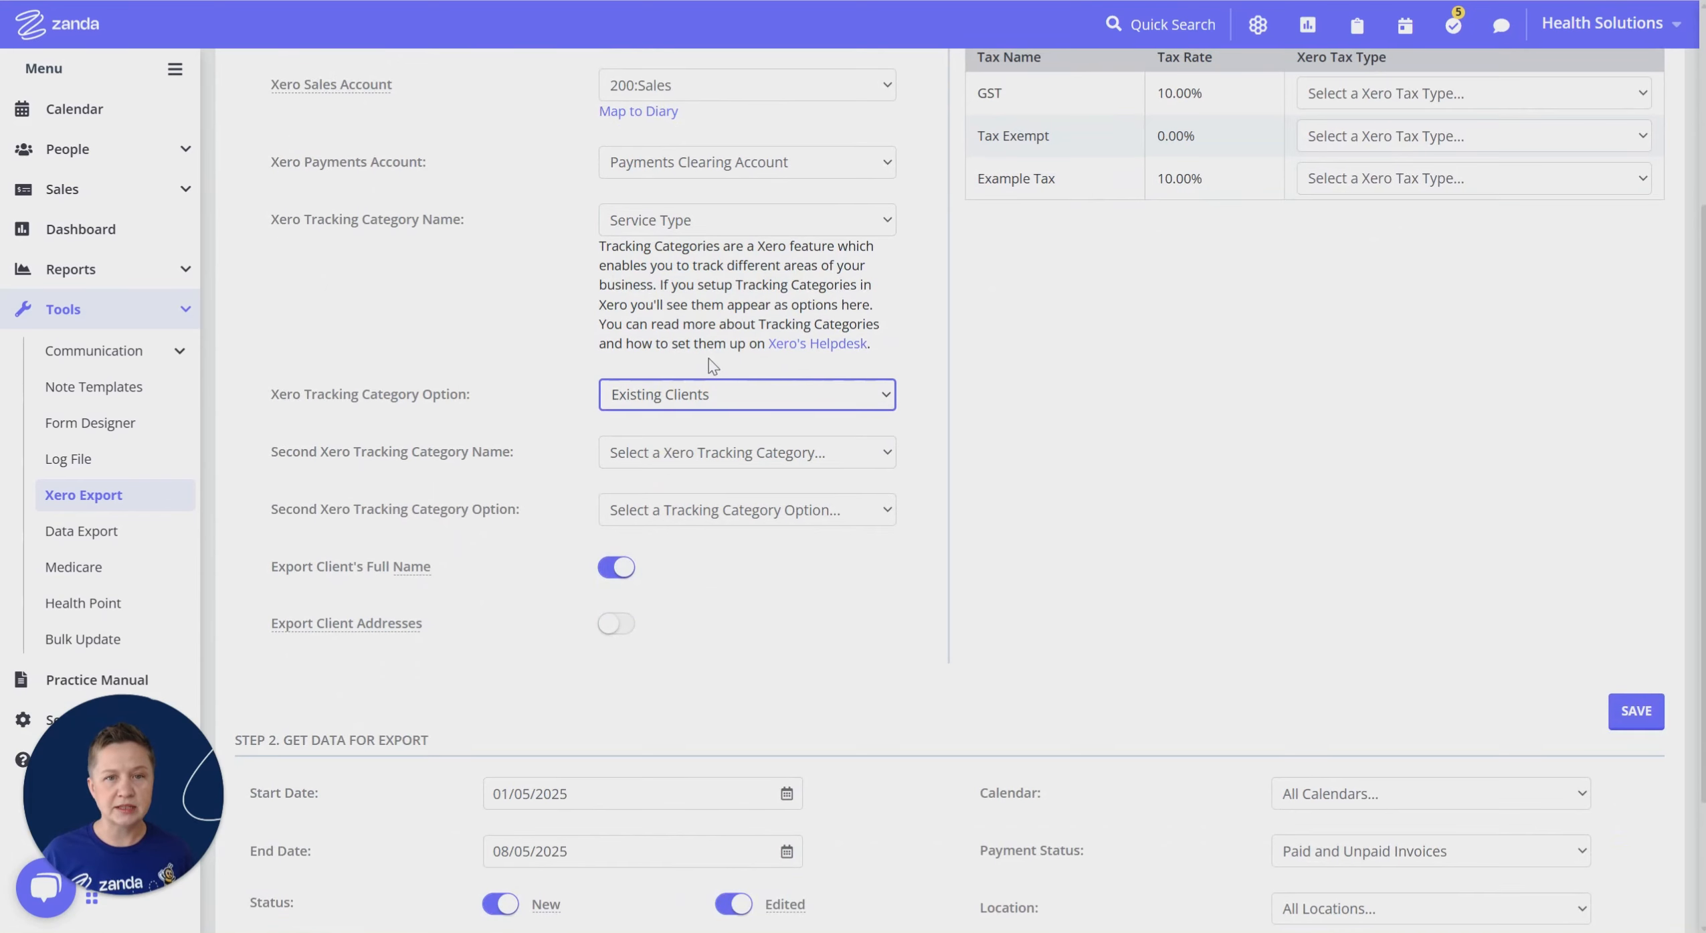
- Set the second Xero tracking category name to Service Type and disable exporting the client's full name
scroll(484, 449, down, 3)
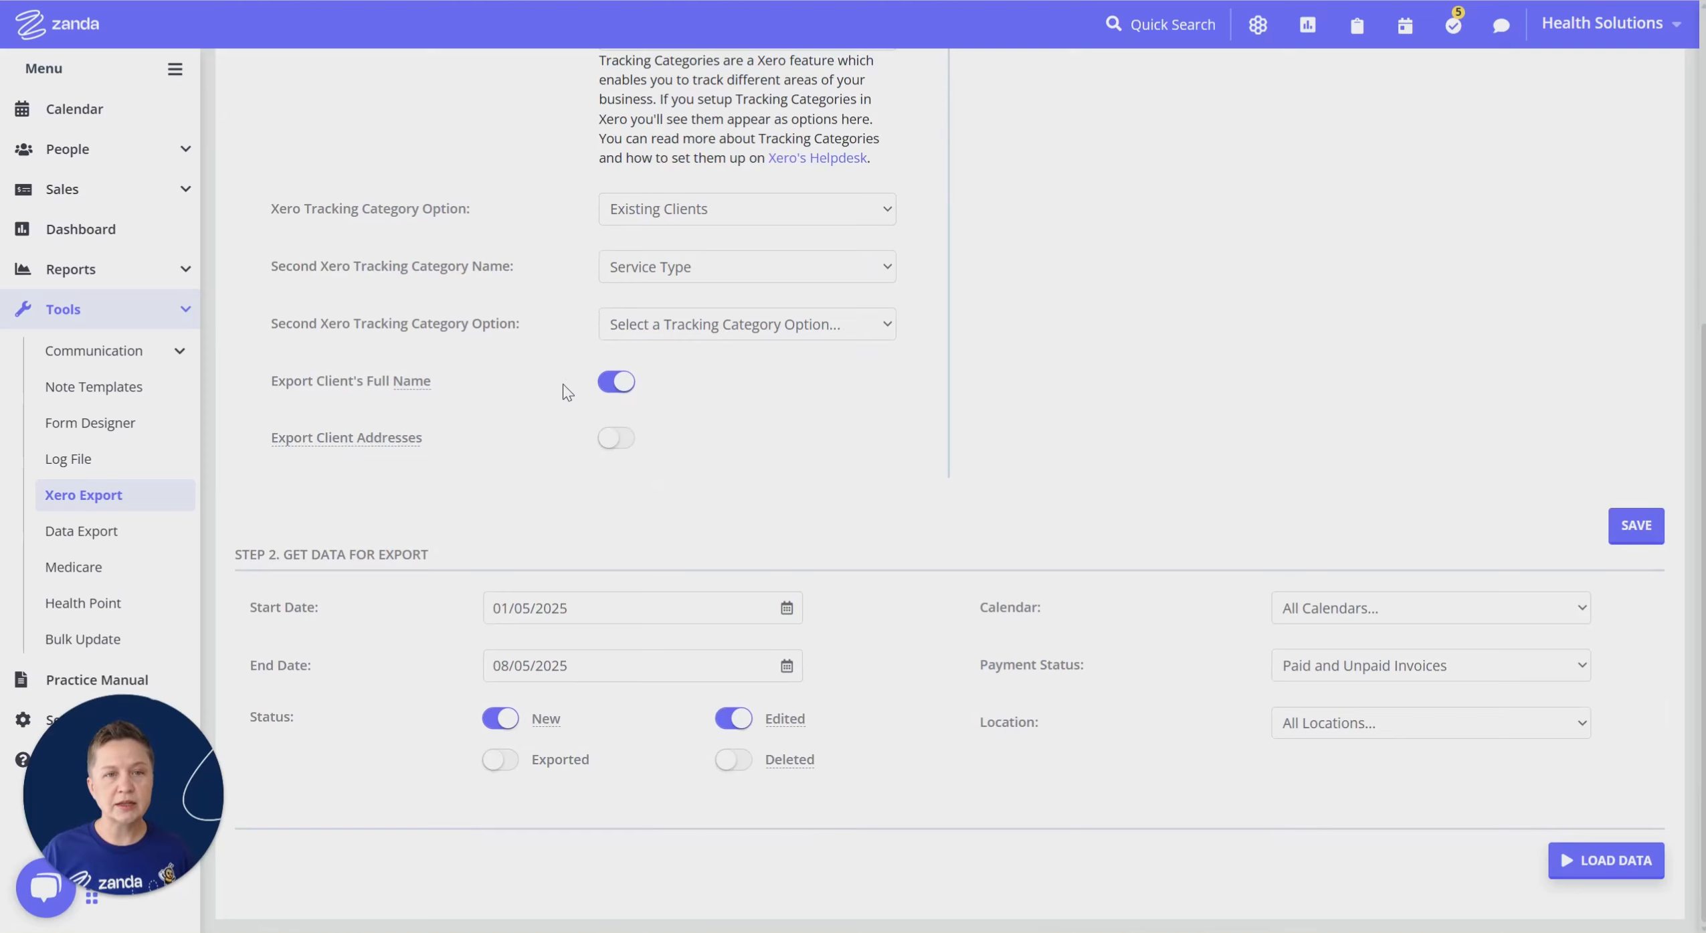
click(609, 385)
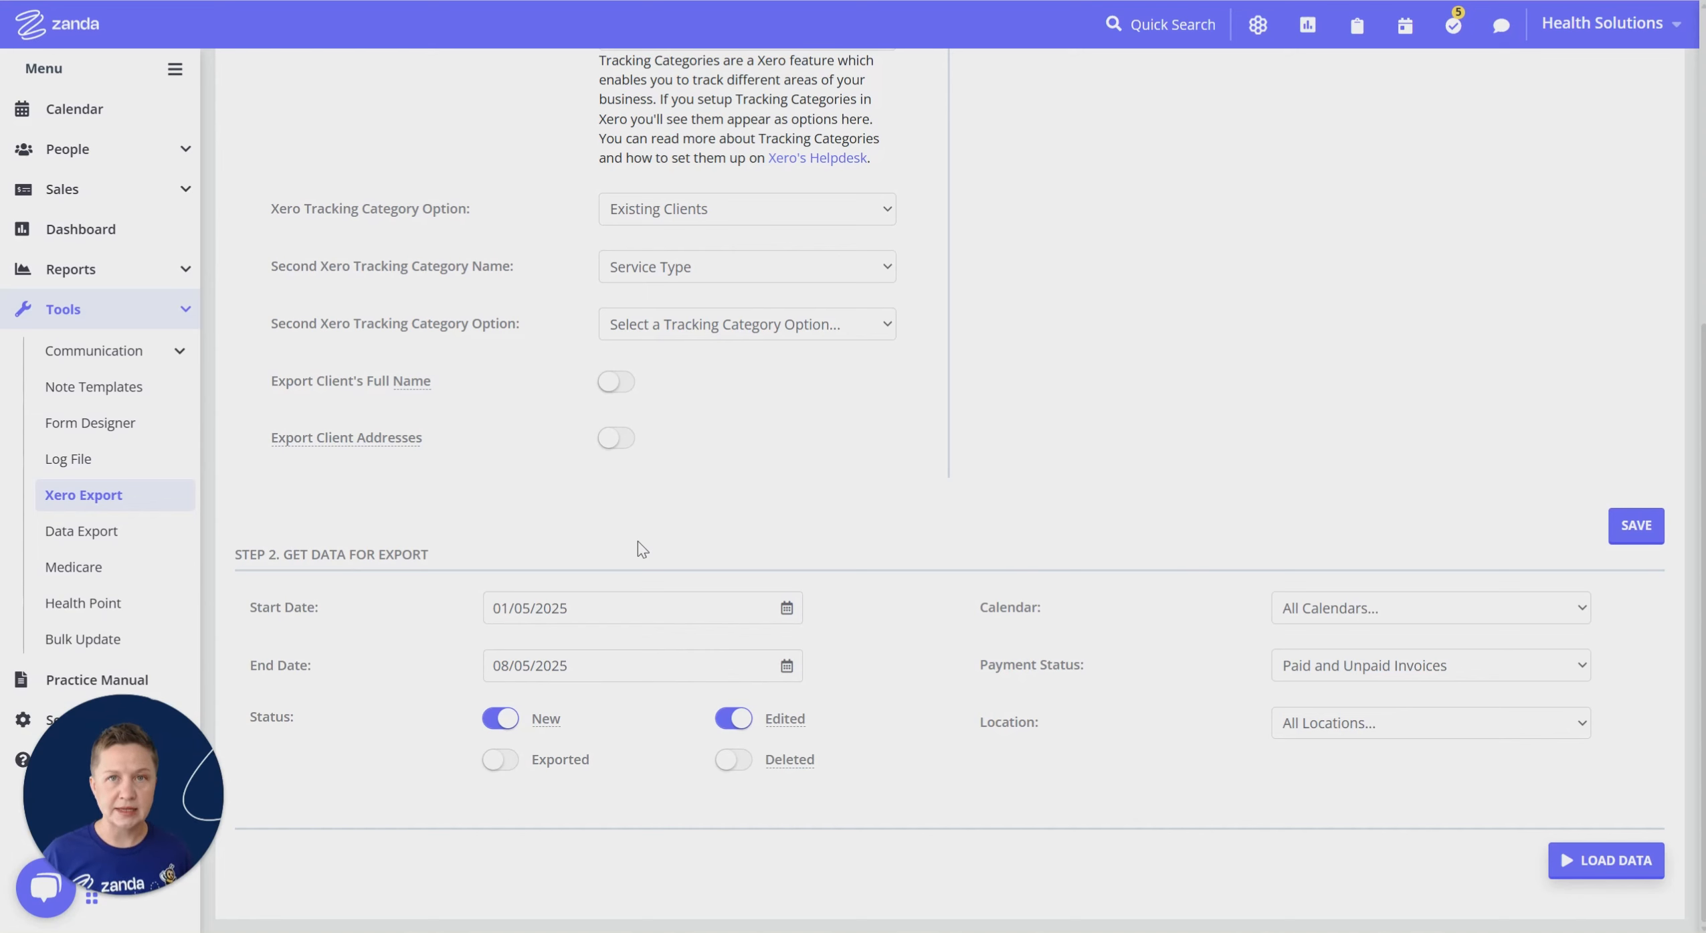
- Map GST to GST on Income, Tax Exempt to GST Exempt and Example Tax to GST Free Income, and save the Xero settings
scroll(703, 498, up, 7)
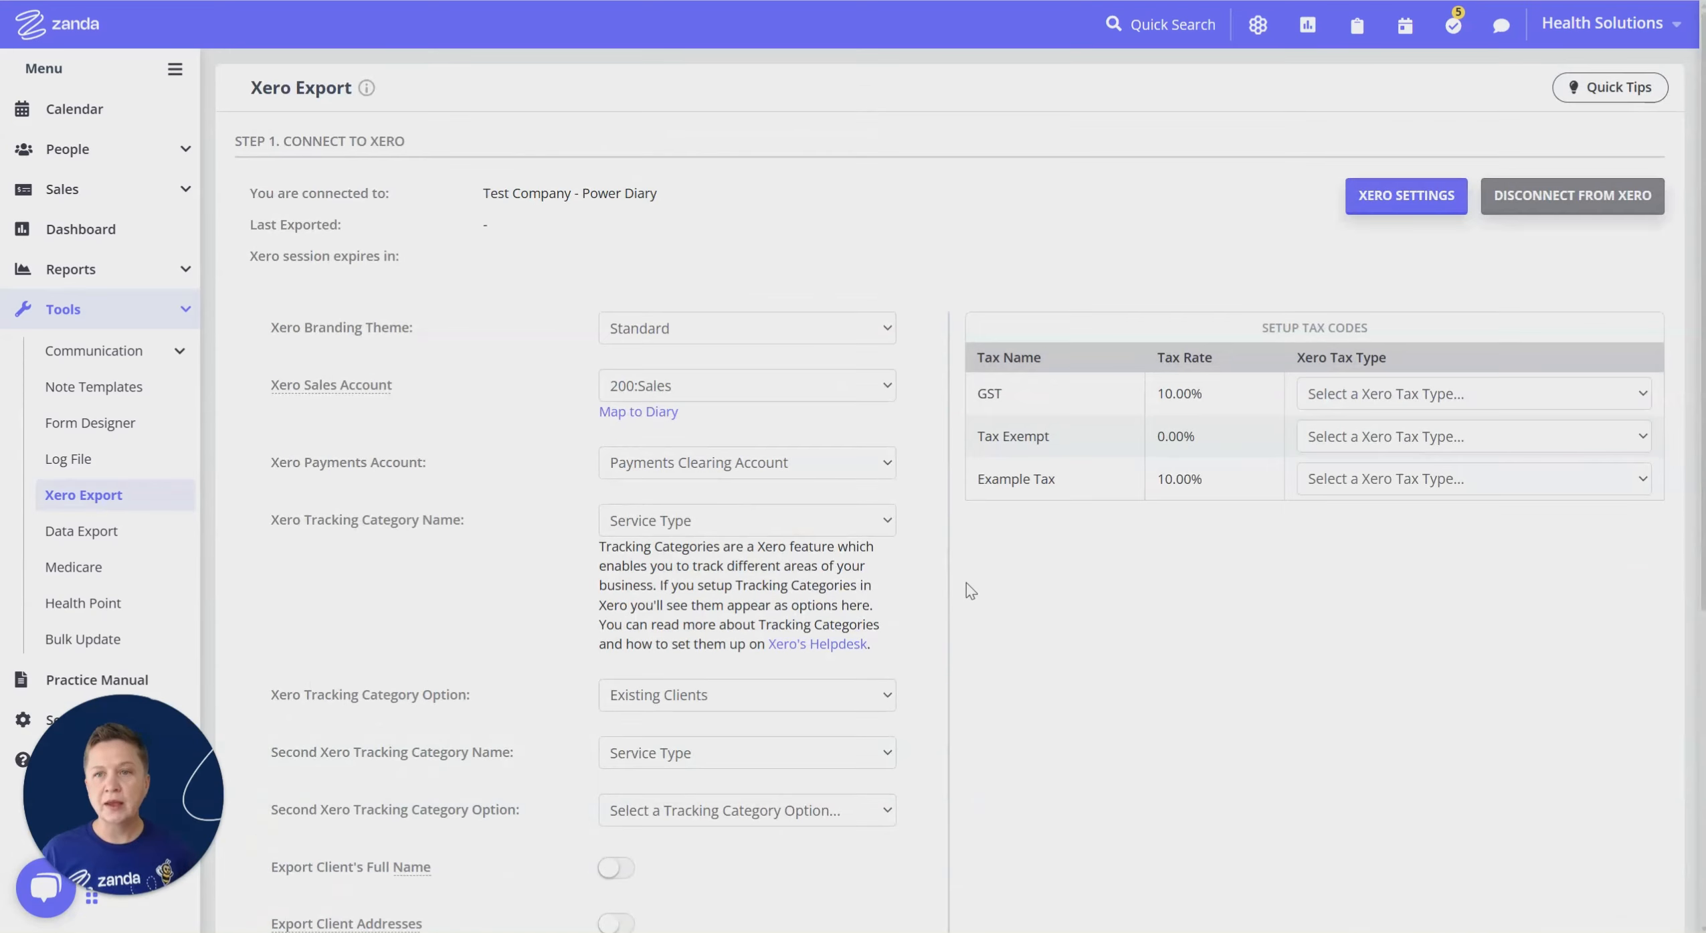
click(1319, 569)
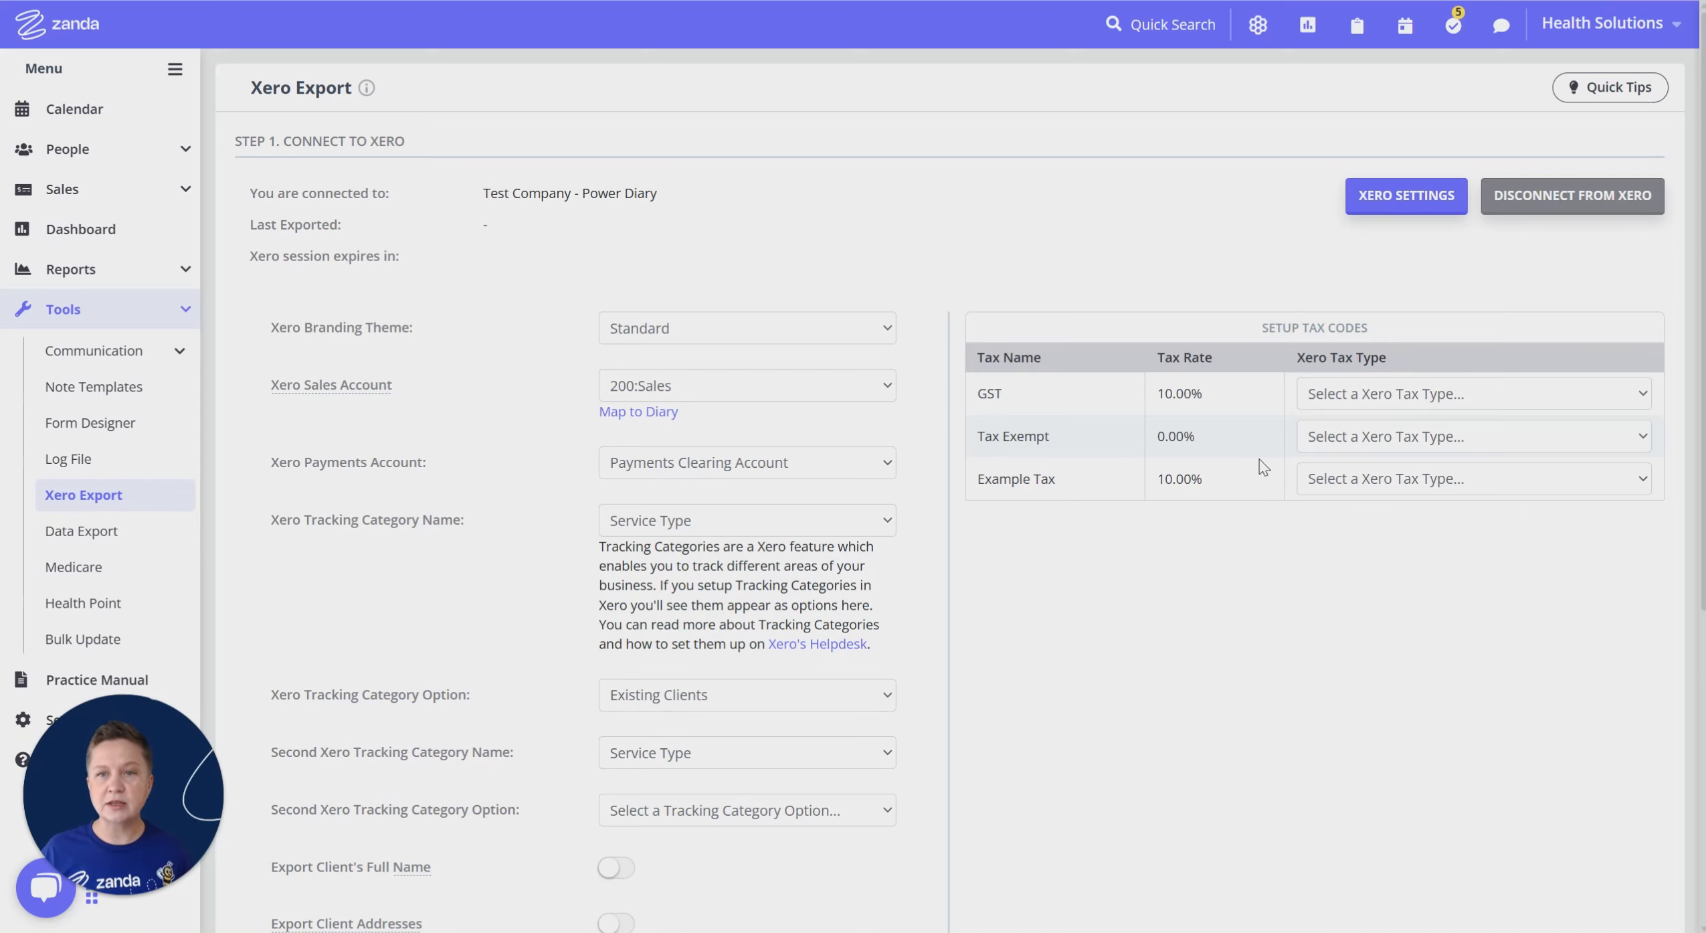
click(1360, 398)
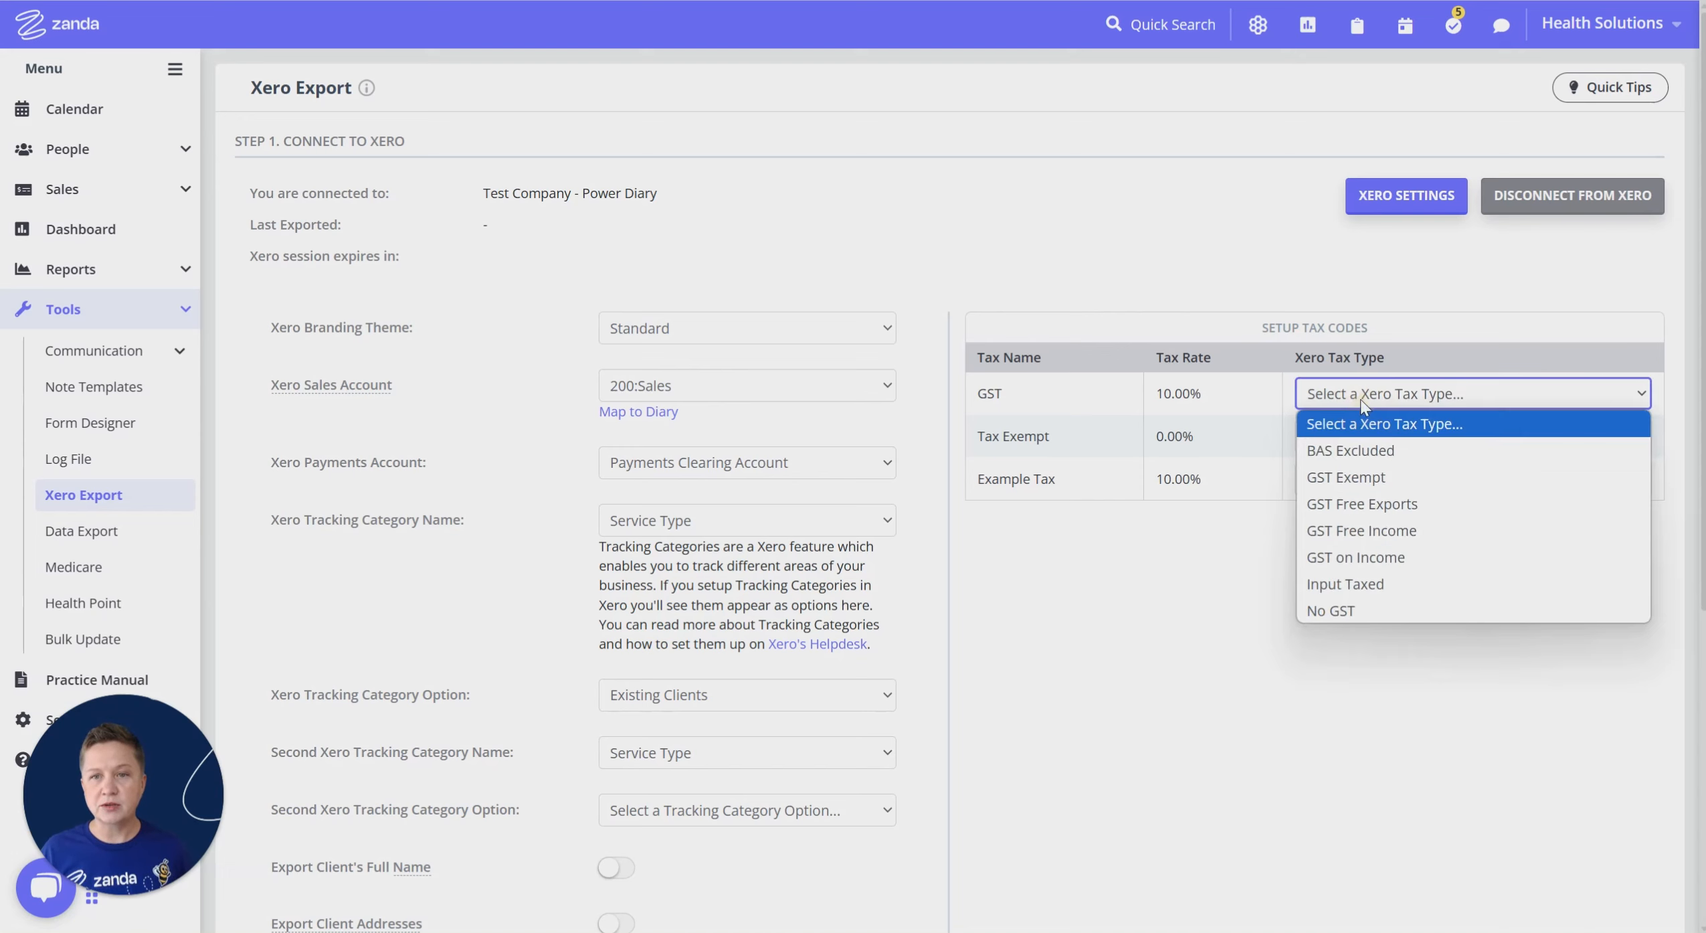
click(1396, 560)
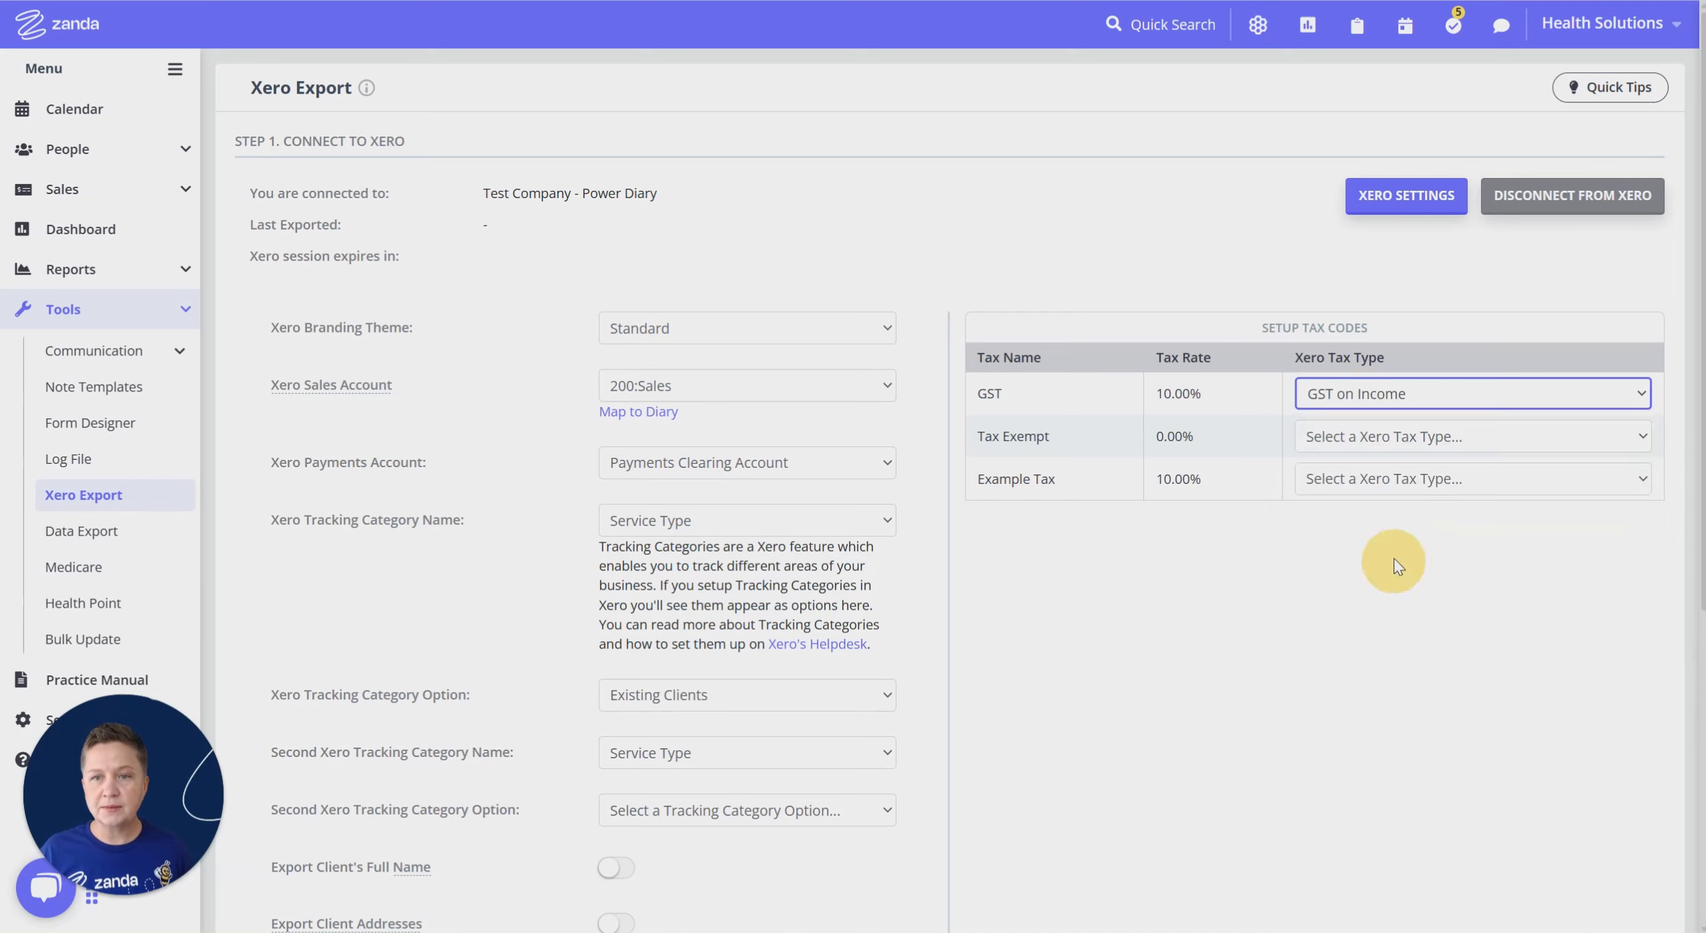
click(1341, 438)
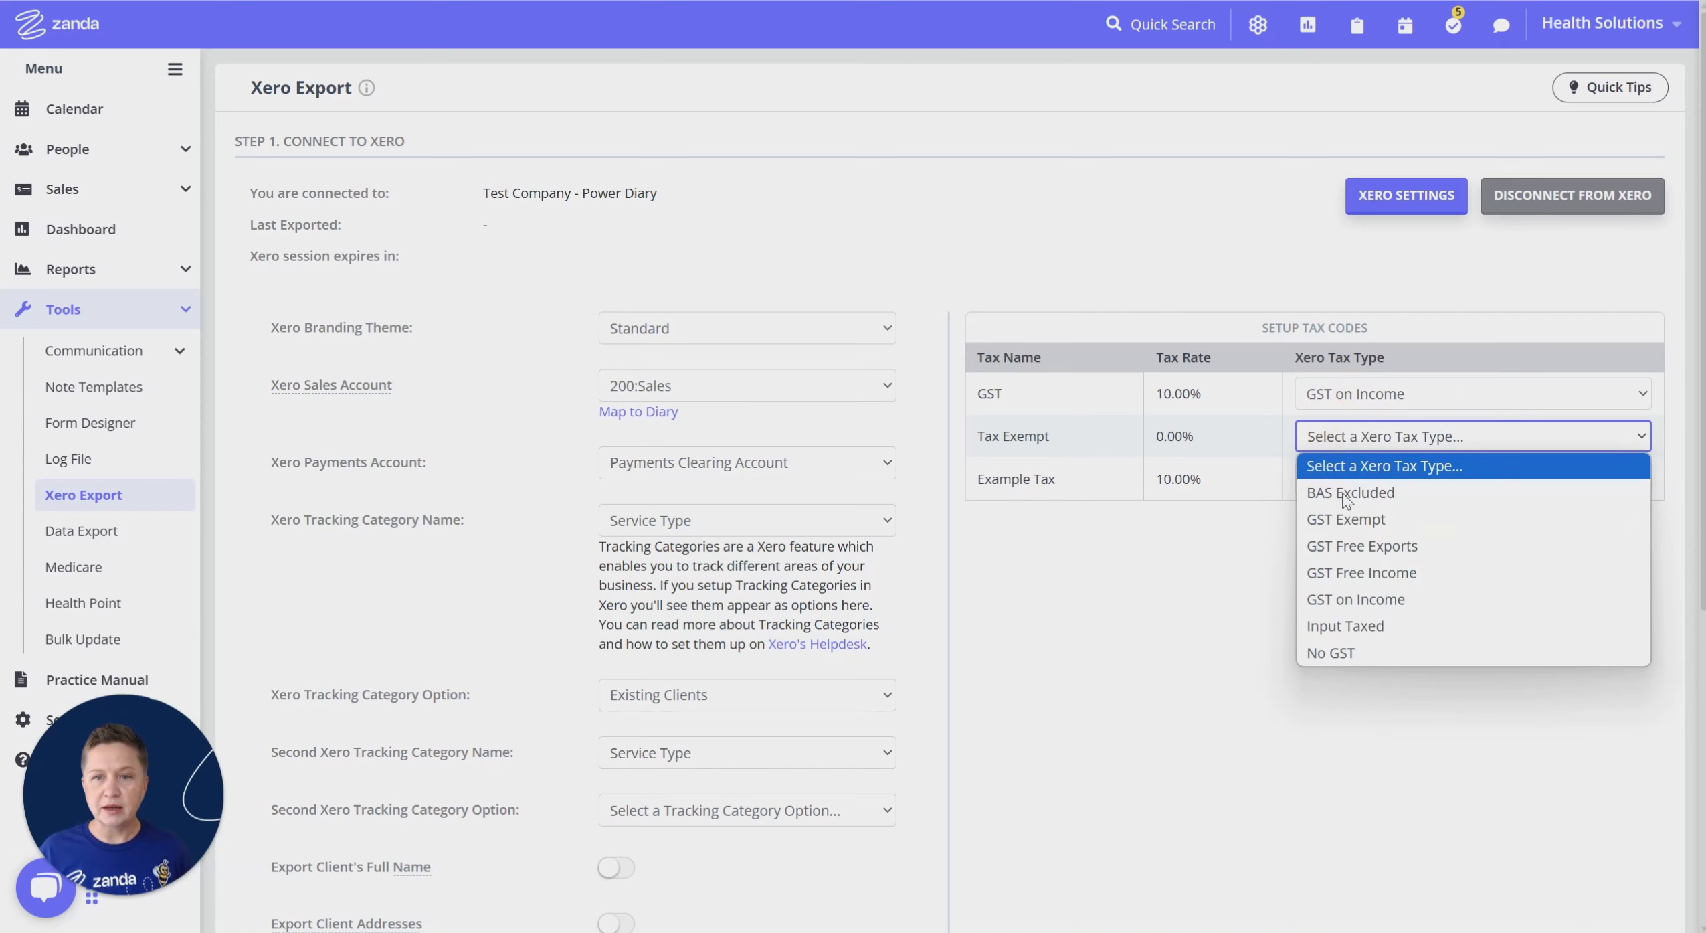
click(1347, 521)
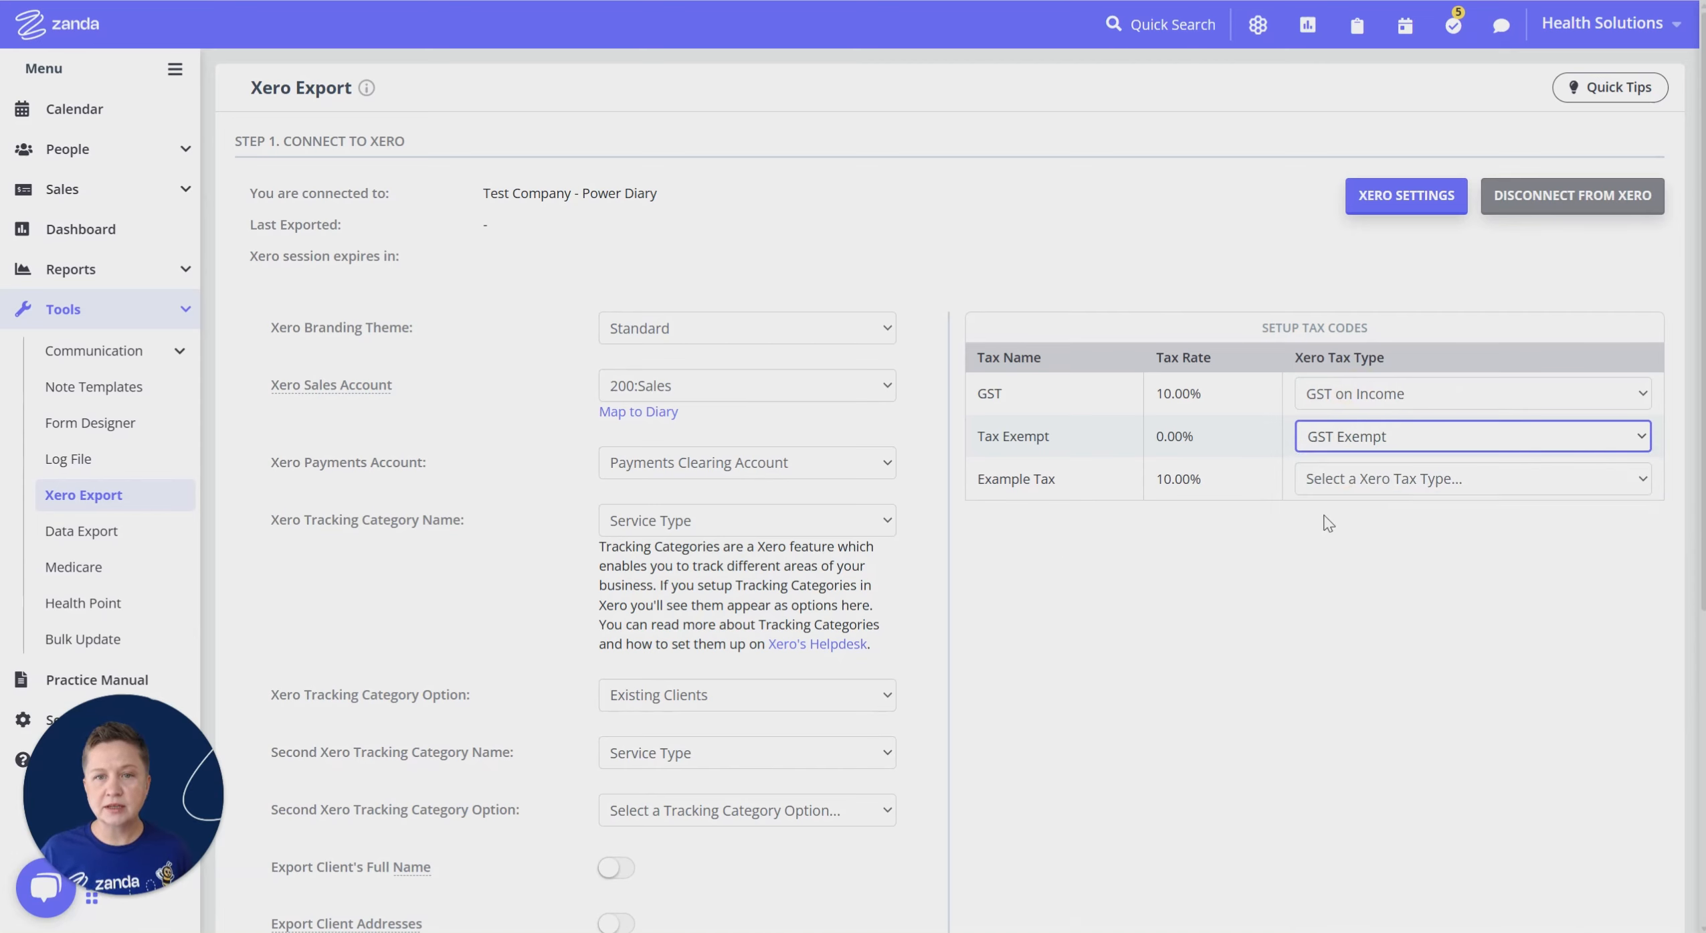
click(1360, 478)
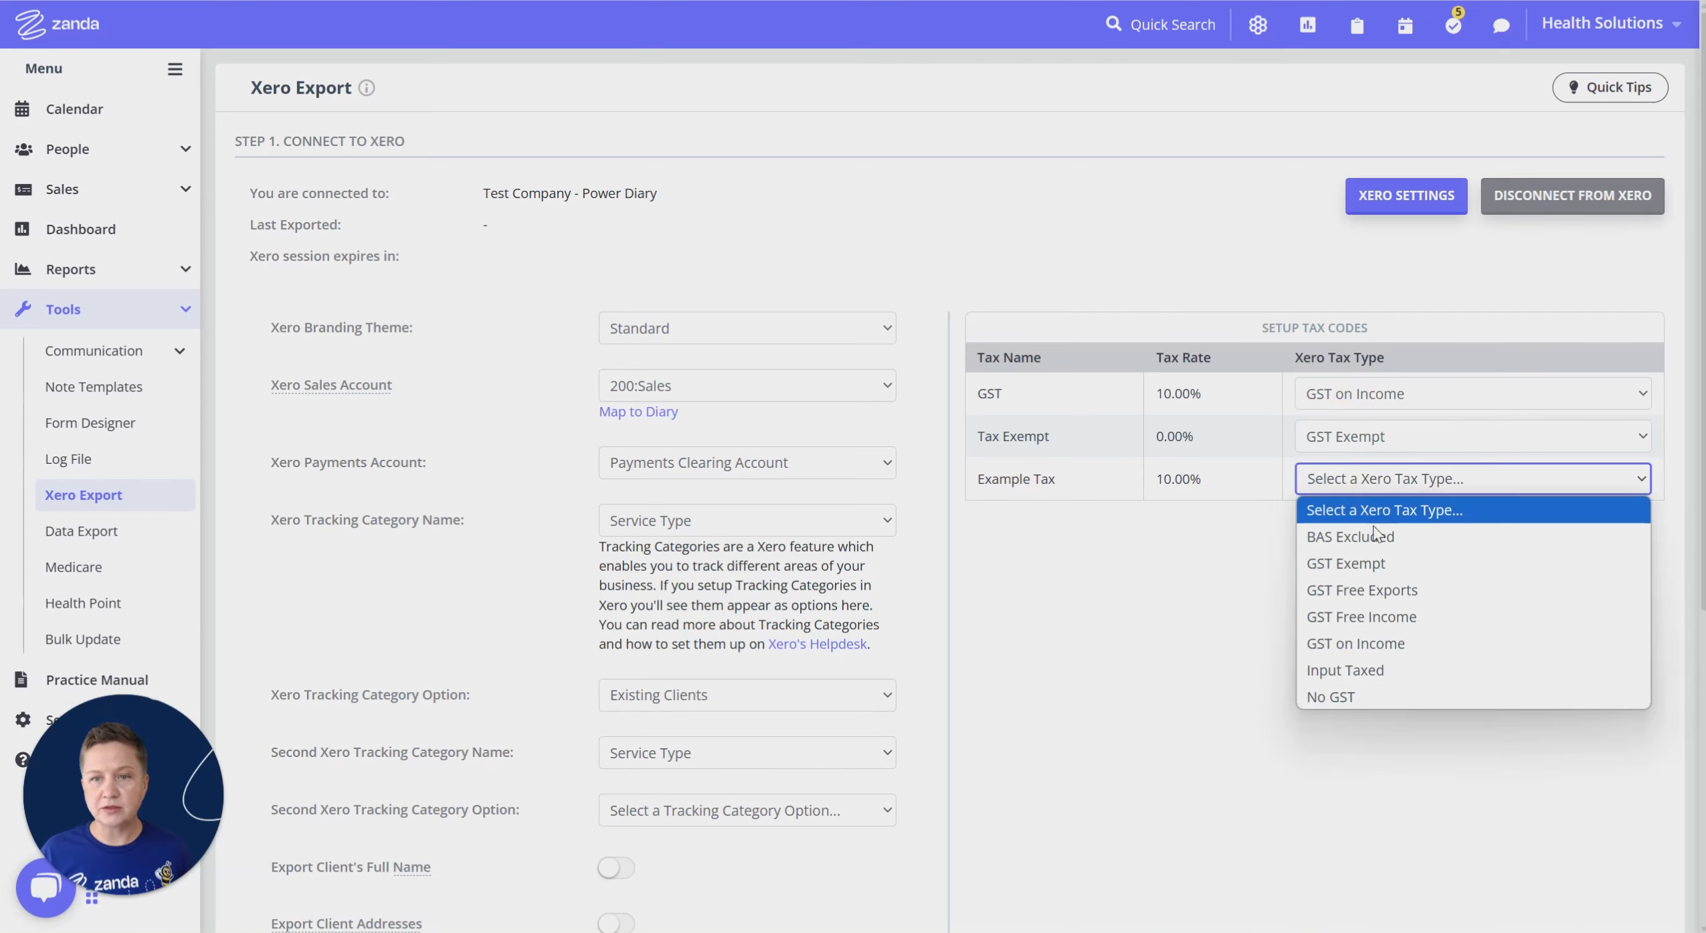
click(1389, 617)
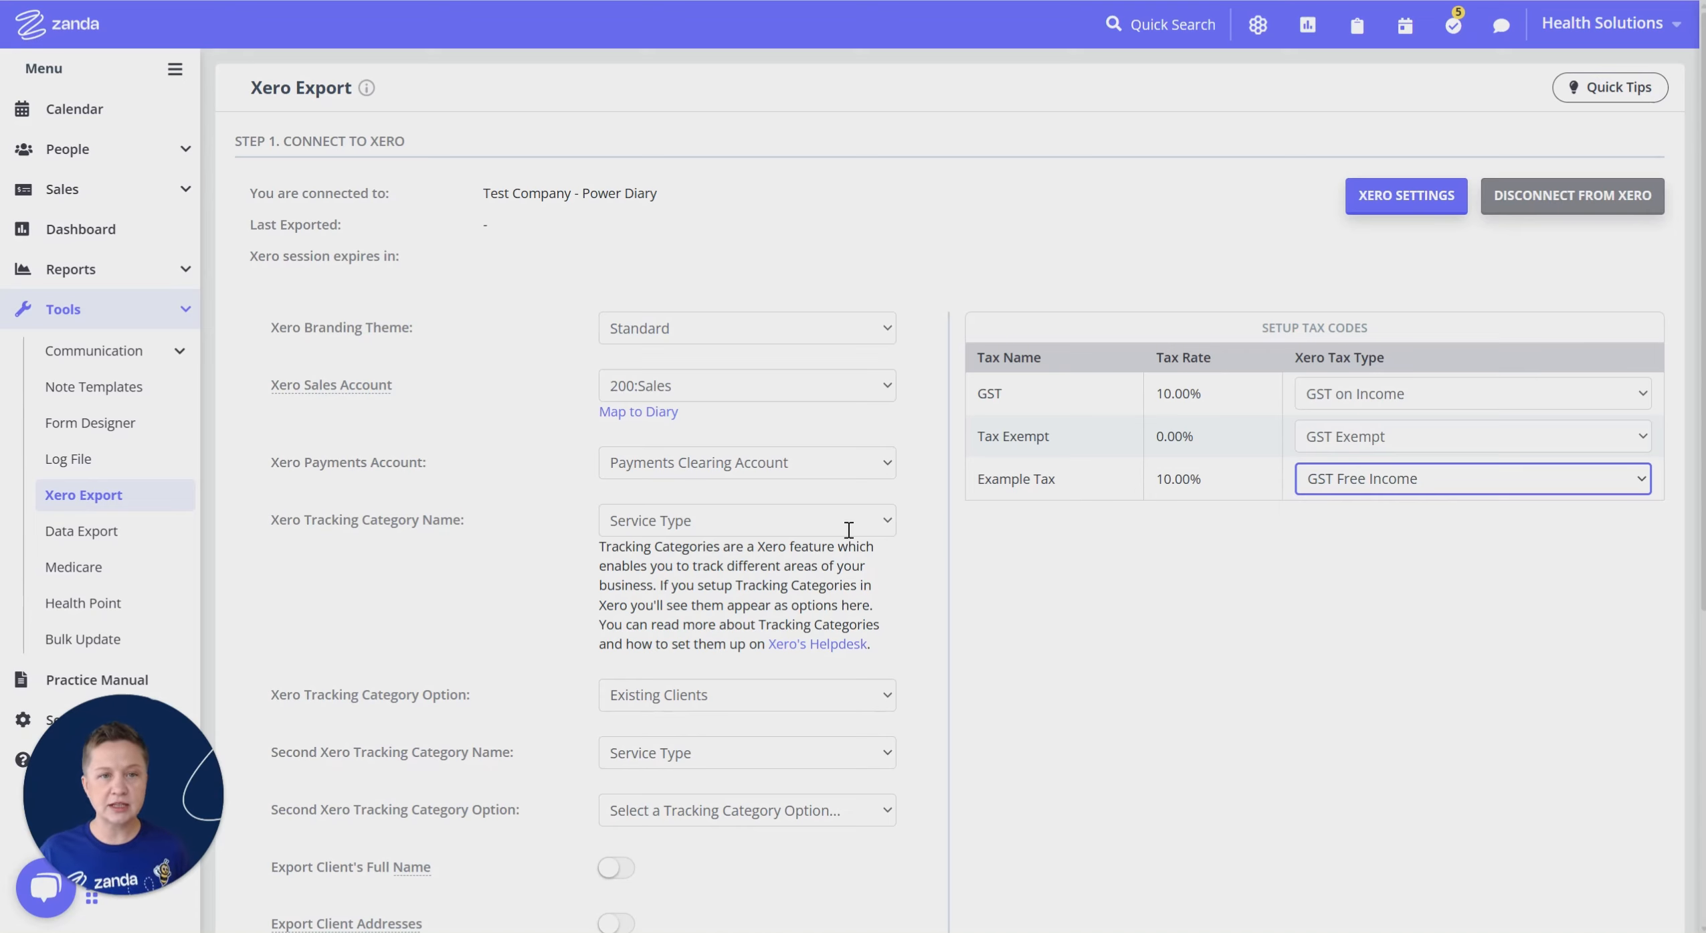
scroll(1291, 613, down, 7)
click(1639, 529)
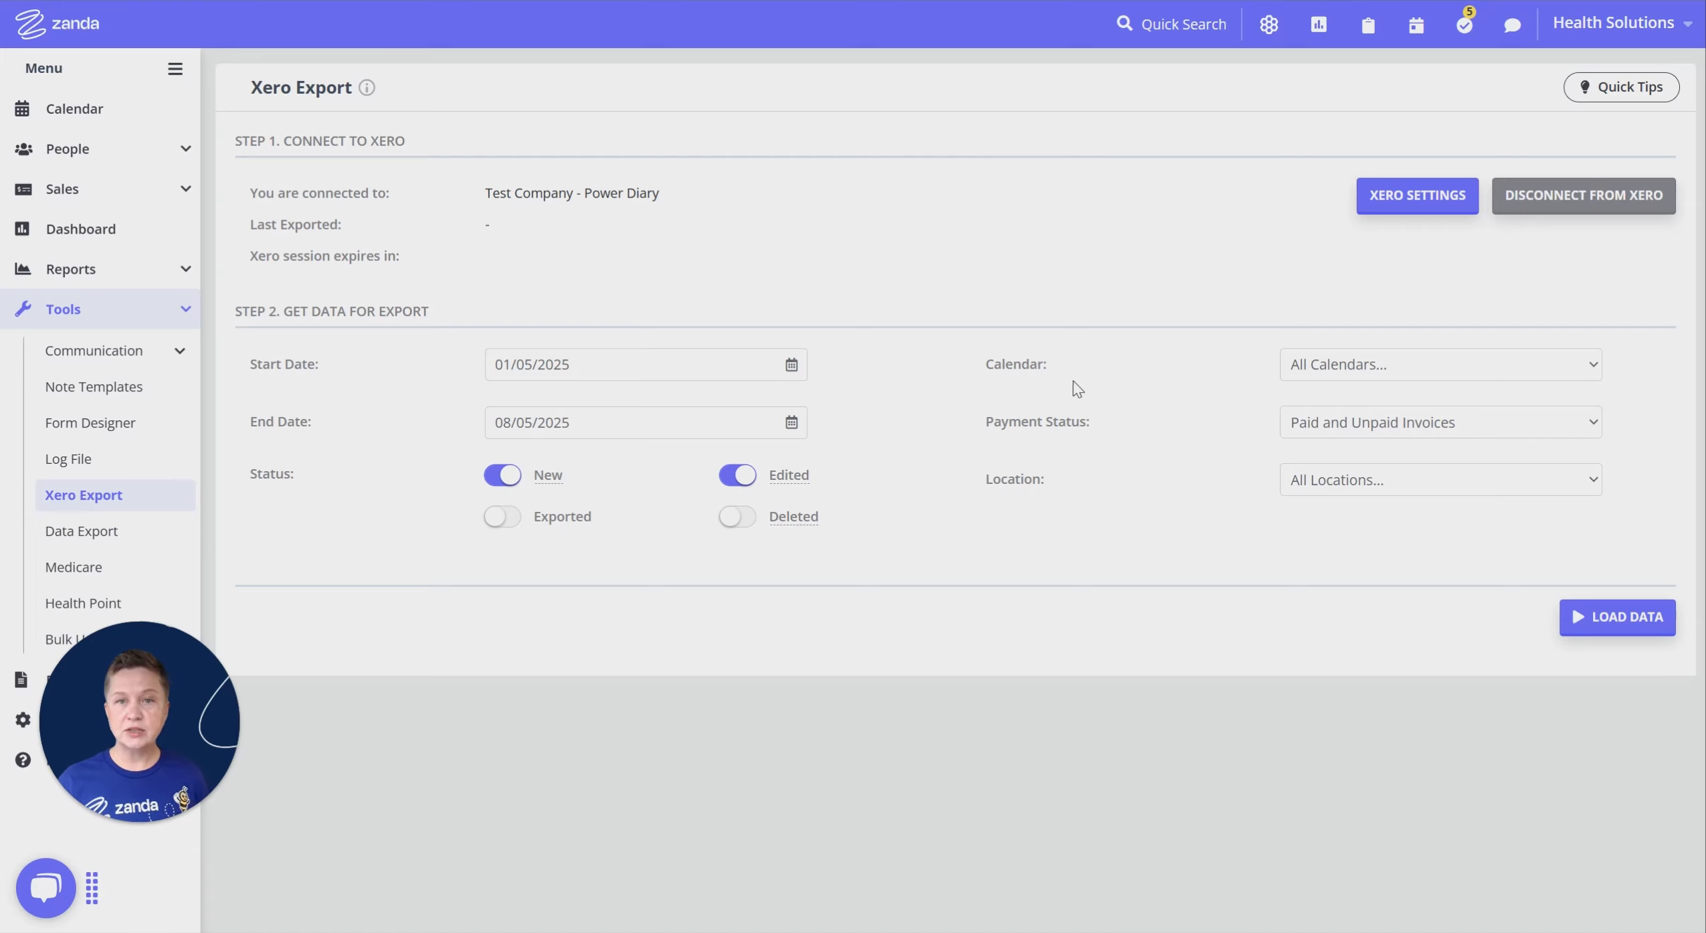
- Examine the calendar filter options for the export and keep All Calendars selected
click(1332, 369)
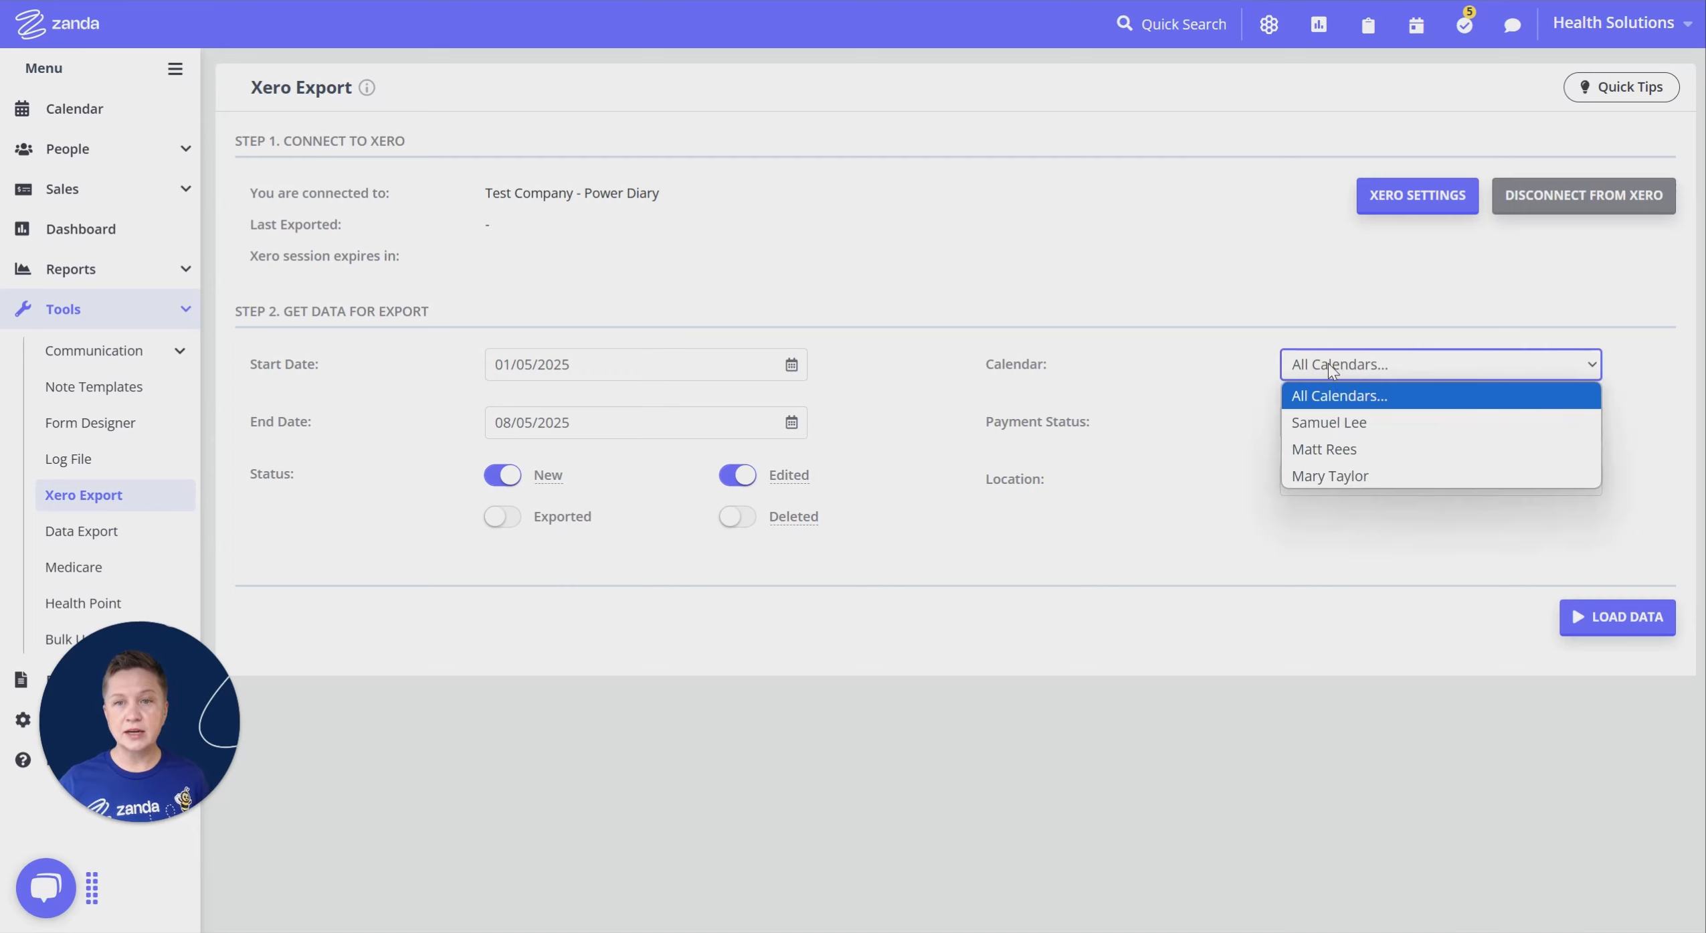
click(1313, 396)
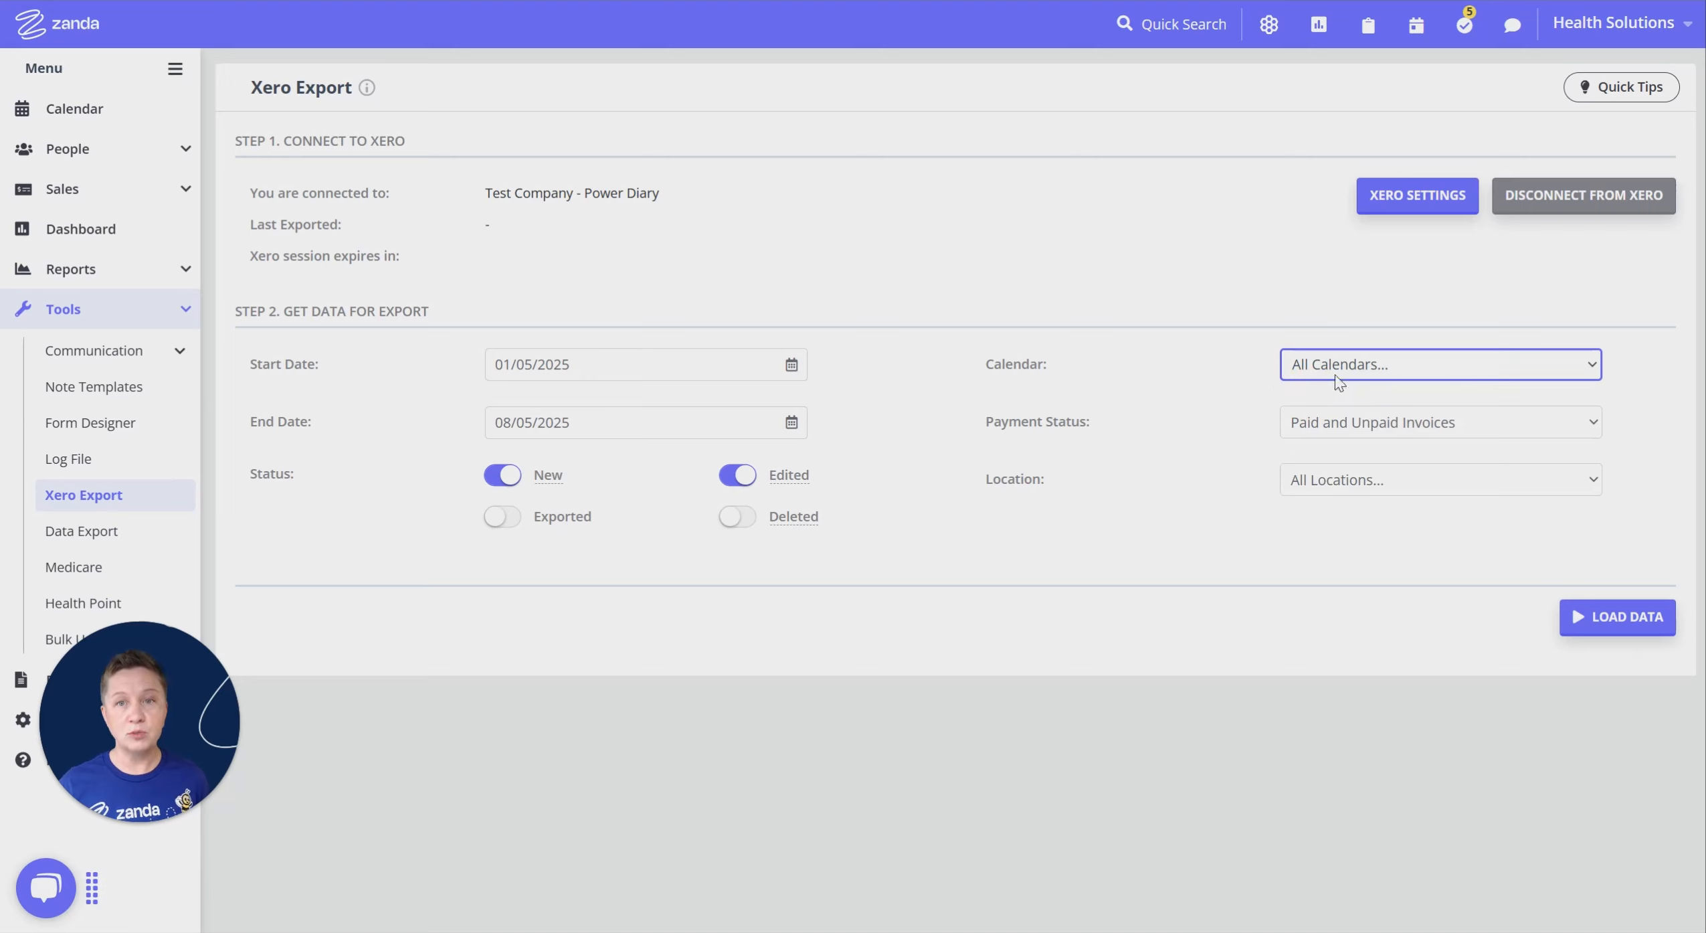
click(1374, 364)
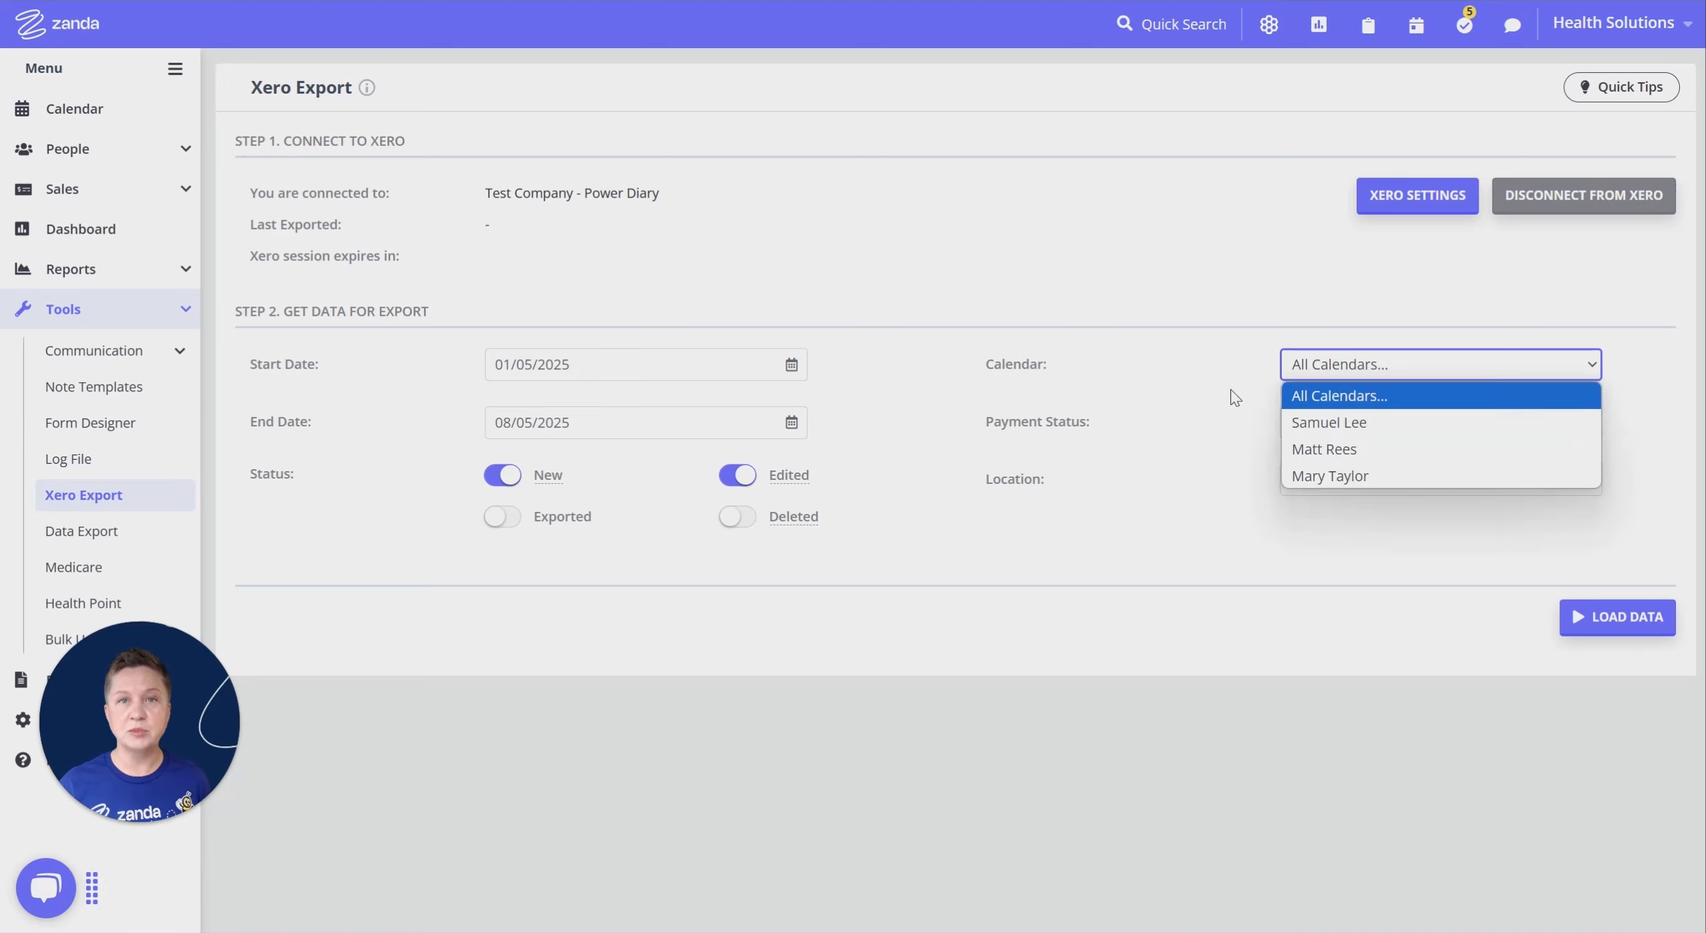
click(1226, 368)
- Try the Paid Invoices Only payment status filter, restore Paid and Unpaid Invoices and check the remaining option
click(1332, 428)
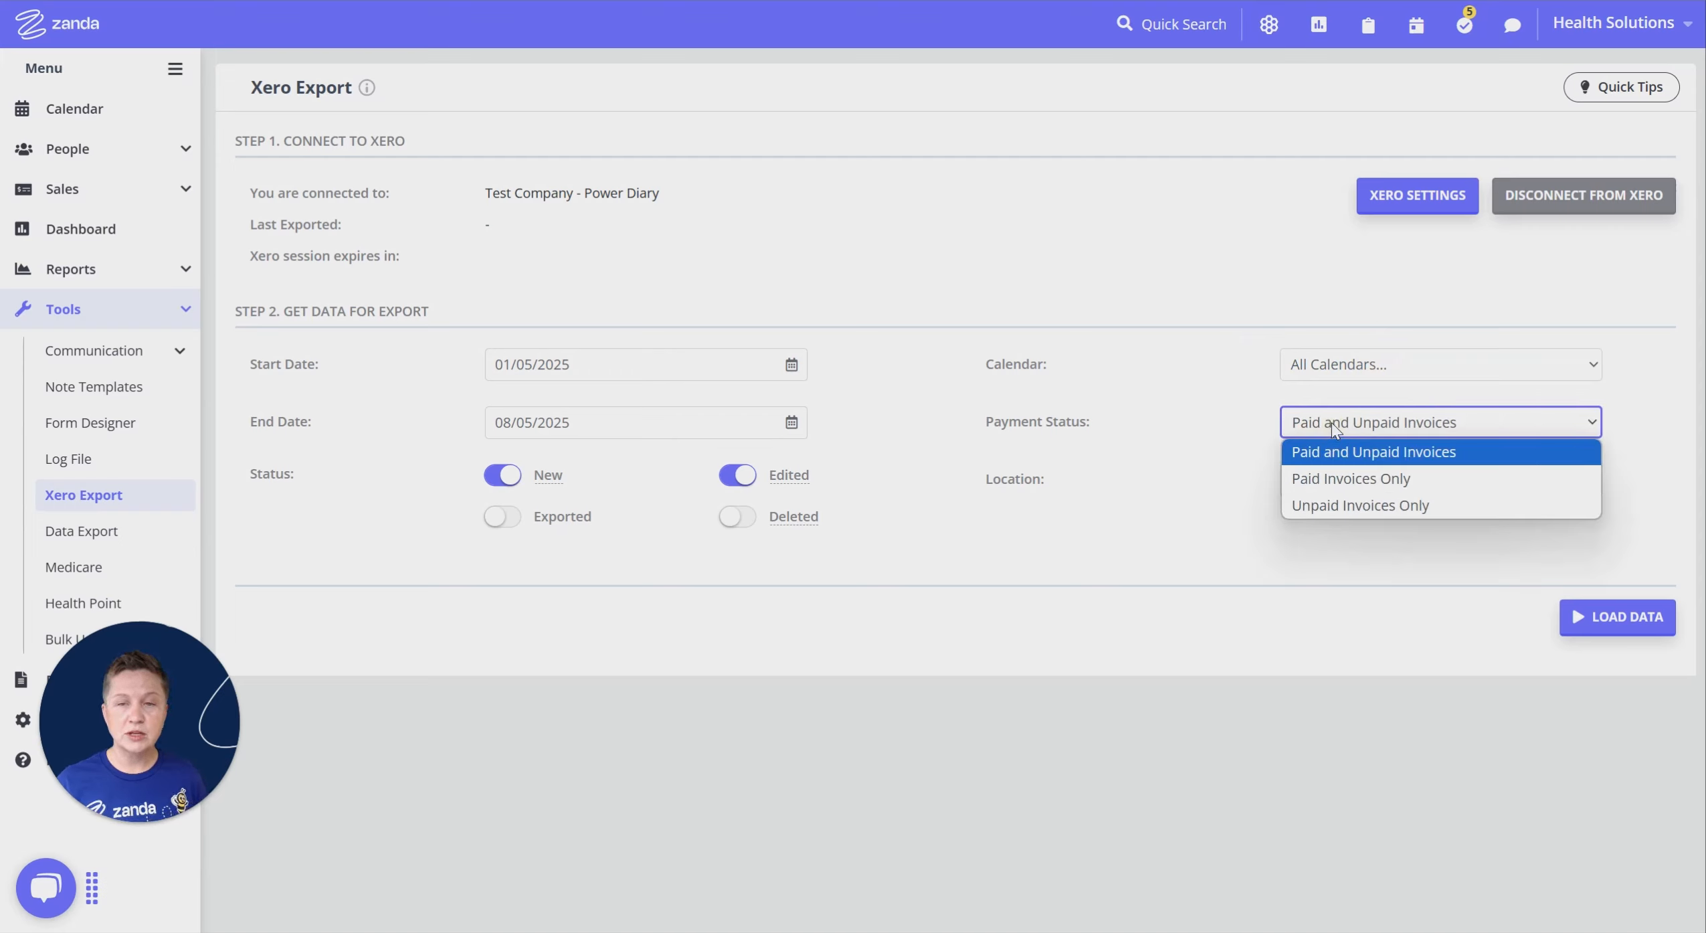
click(1372, 481)
click(1377, 427)
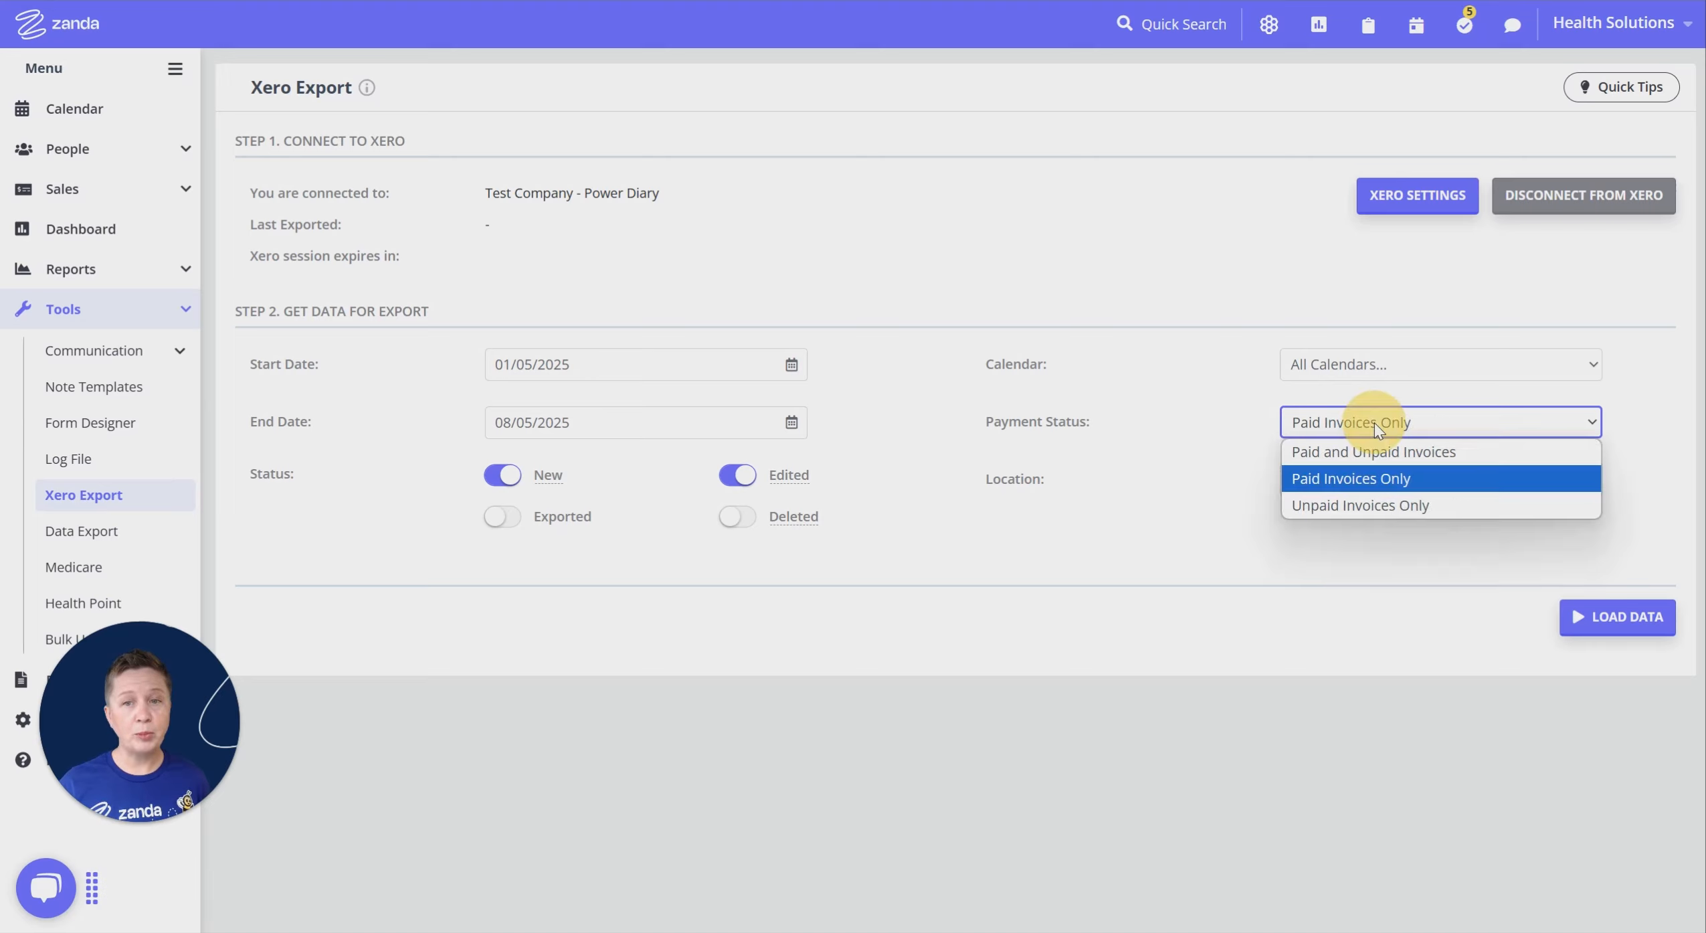
click(1377, 450)
click(1376, 425)
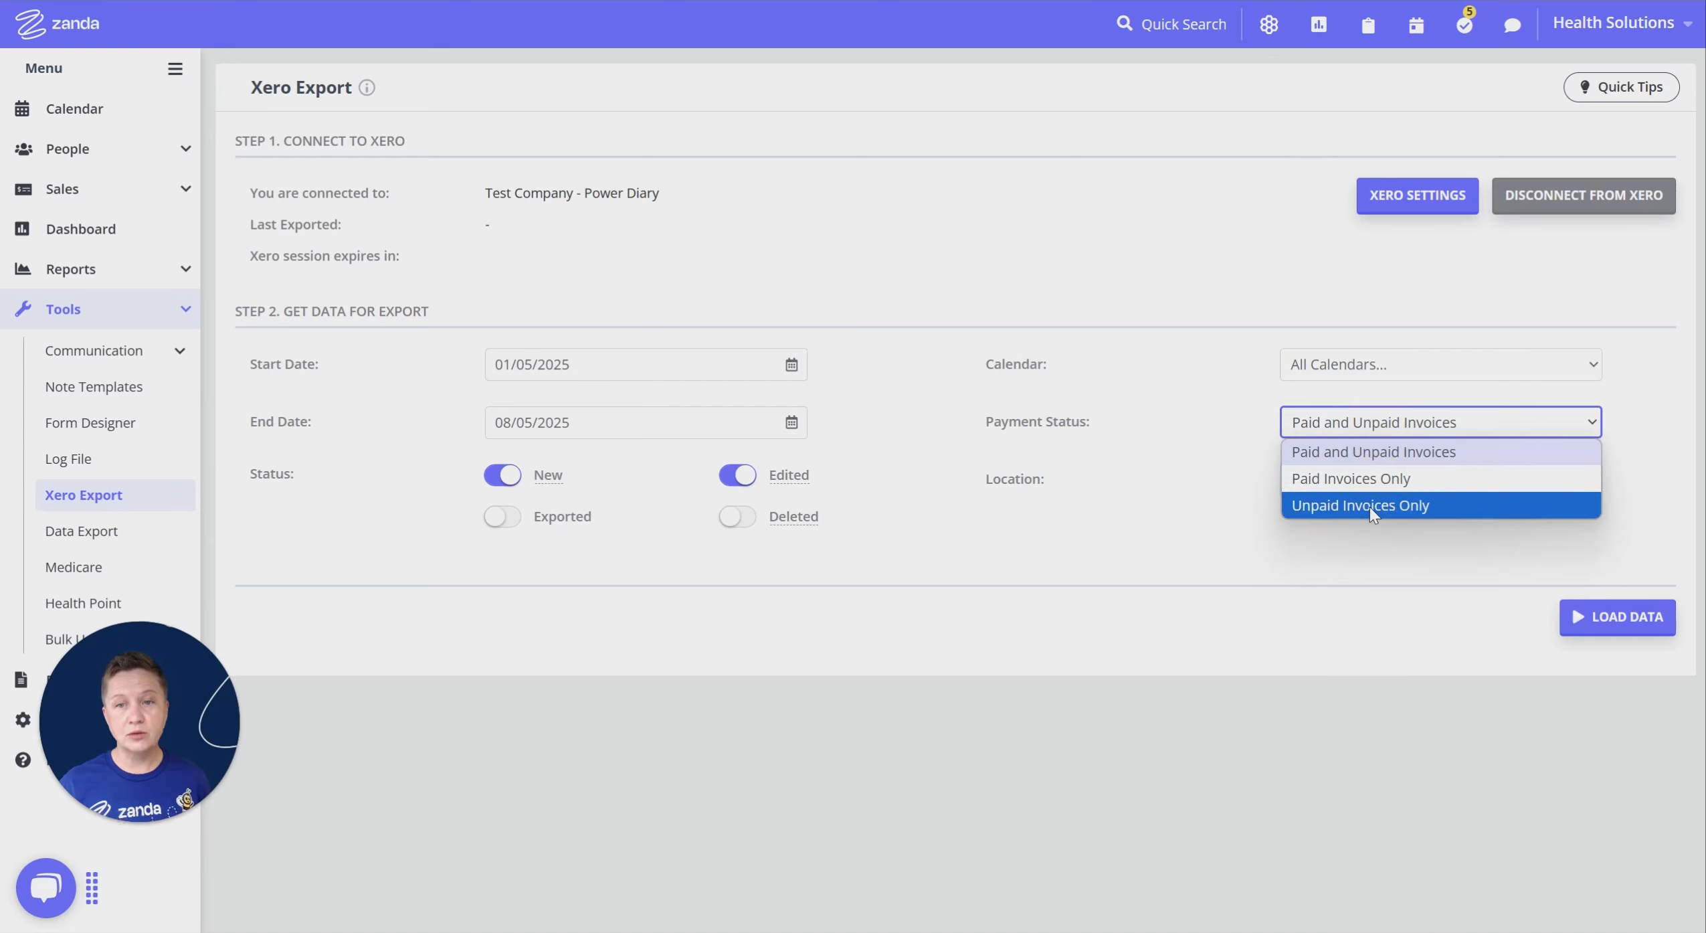
click(1188, 423)
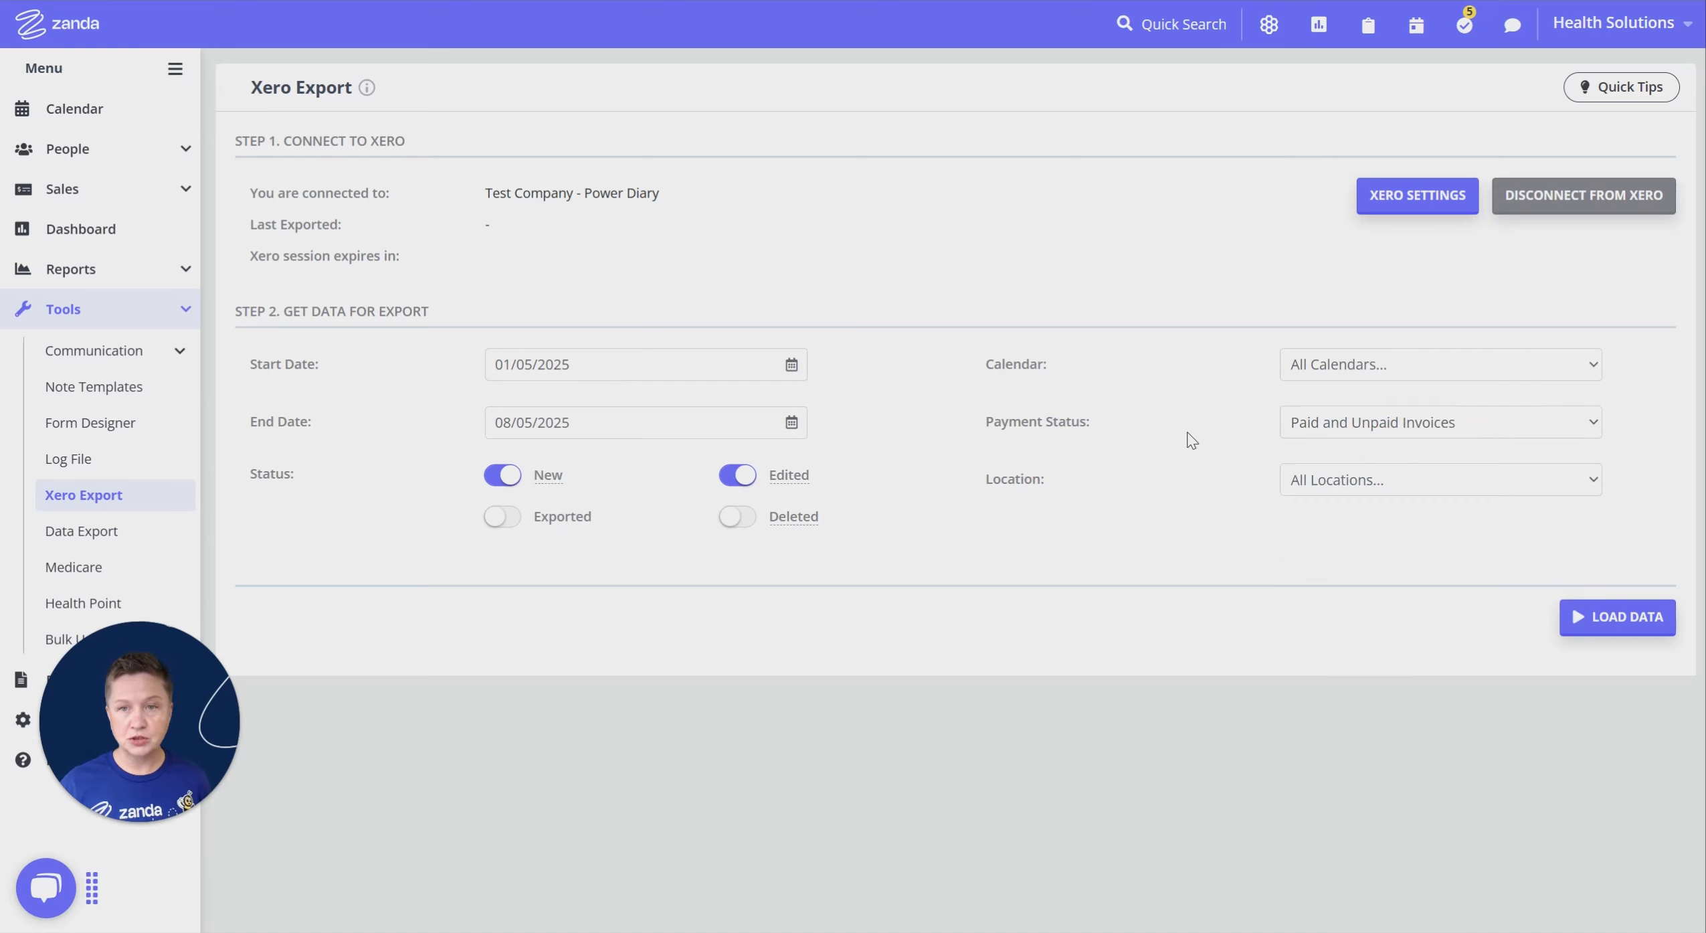
- Check the location options, keep All Locations, load the data for export and review the invoice list
click(1323, 486)
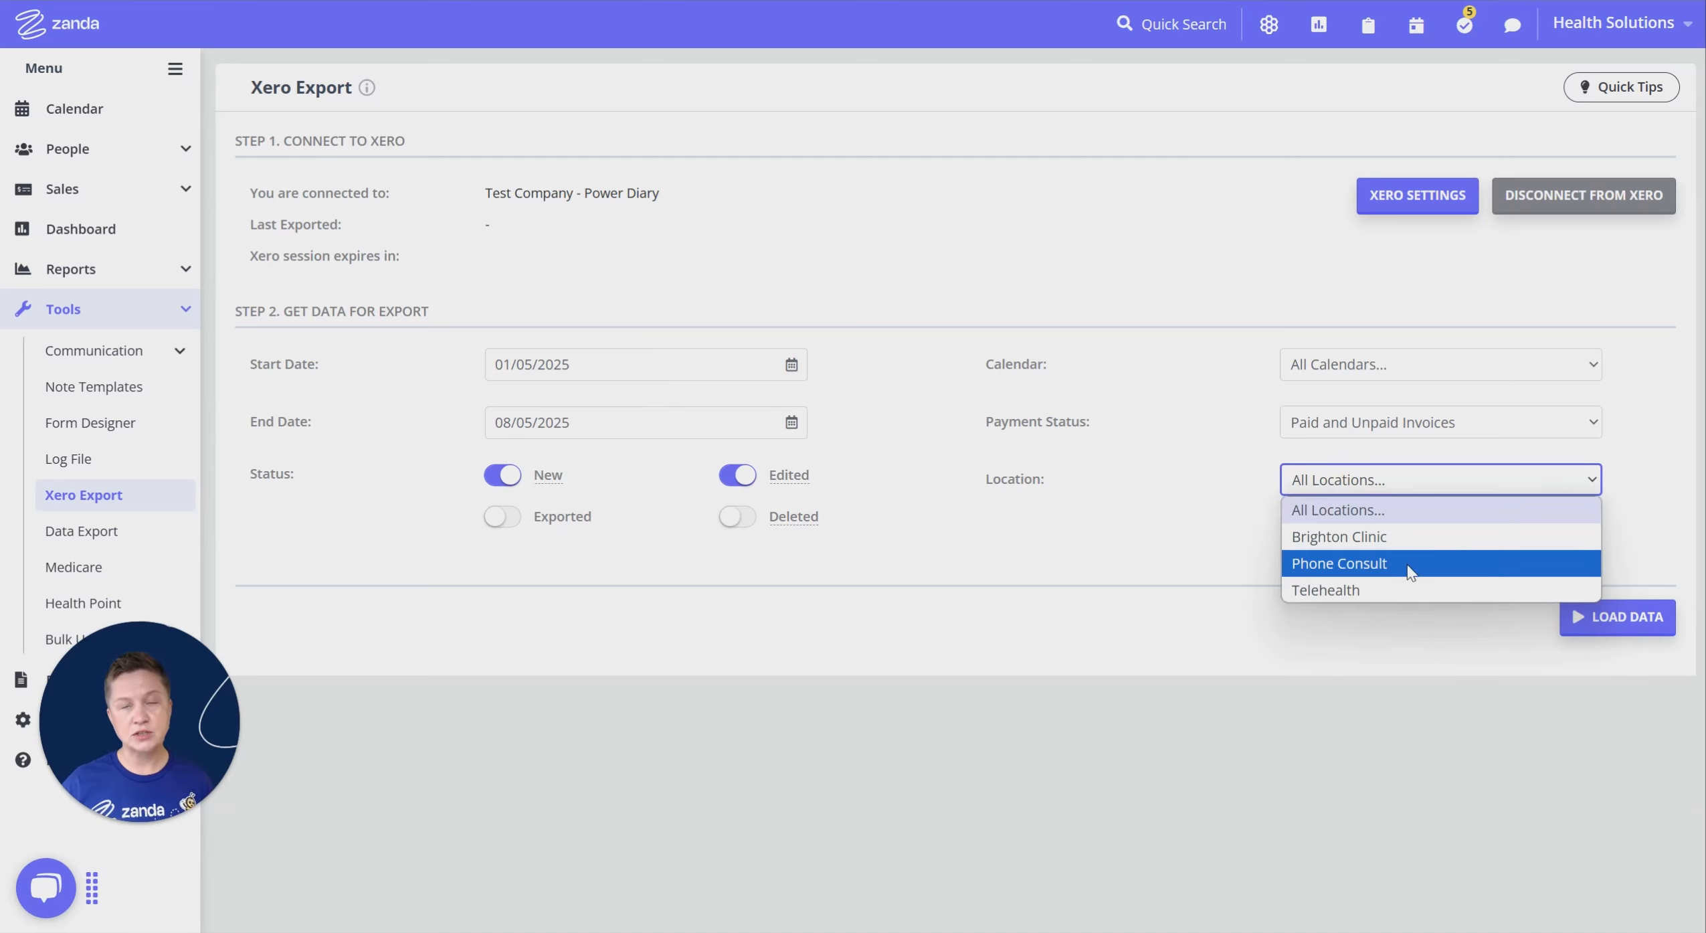
click(1202, 446)
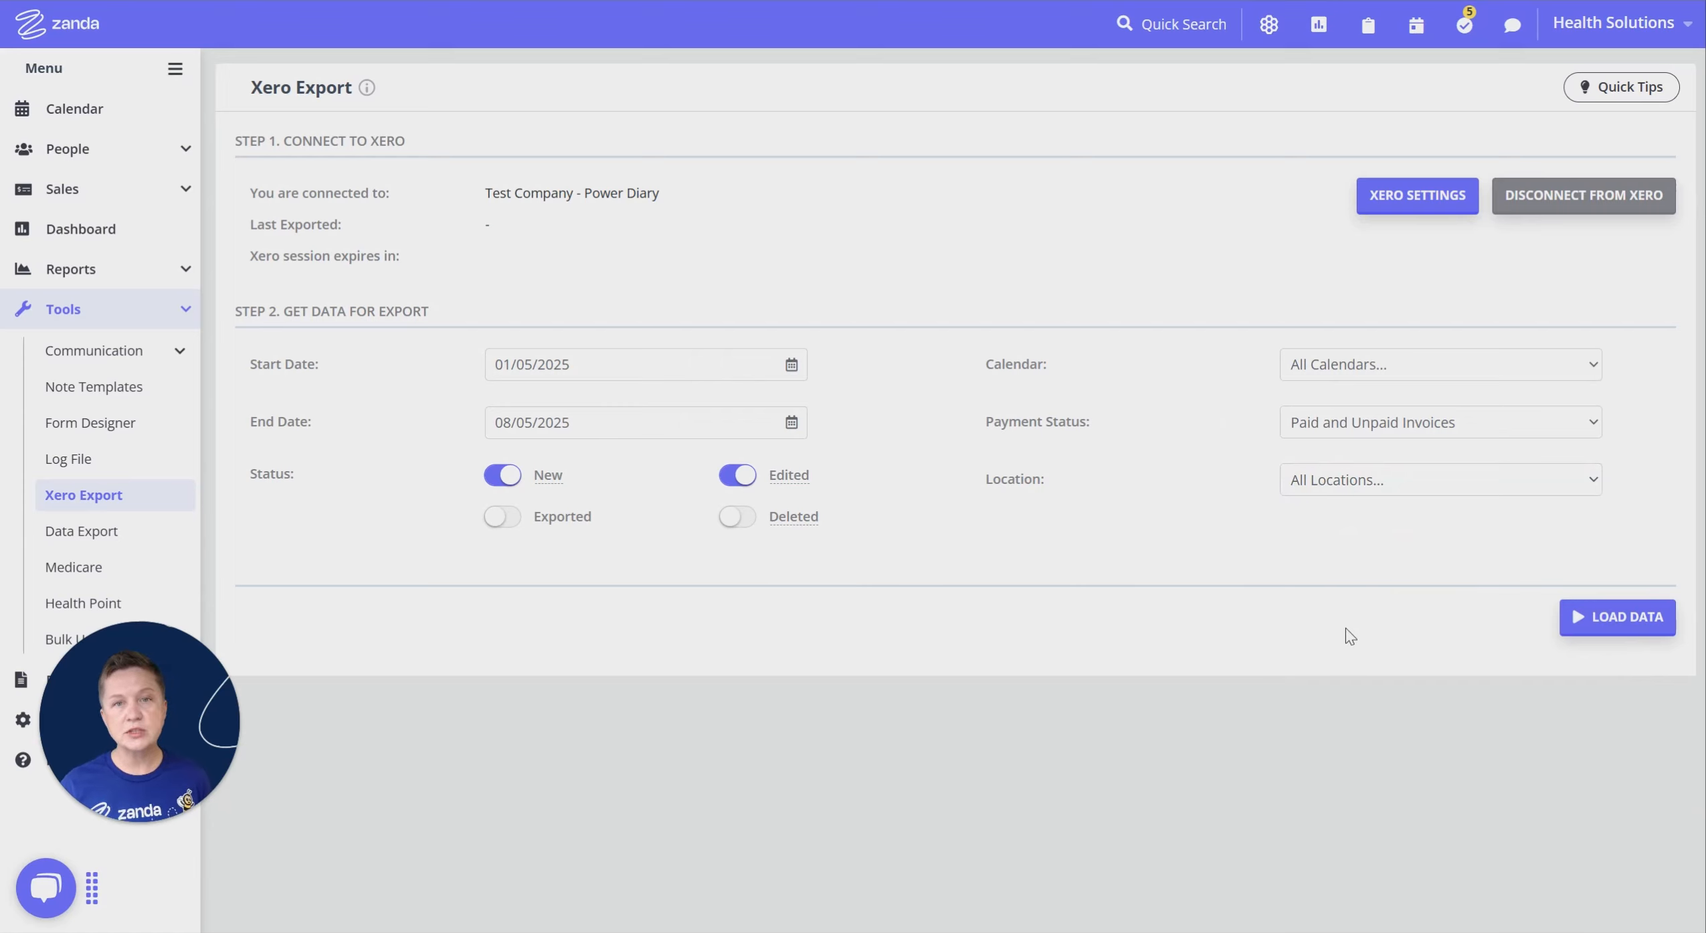
click(1571, 617)
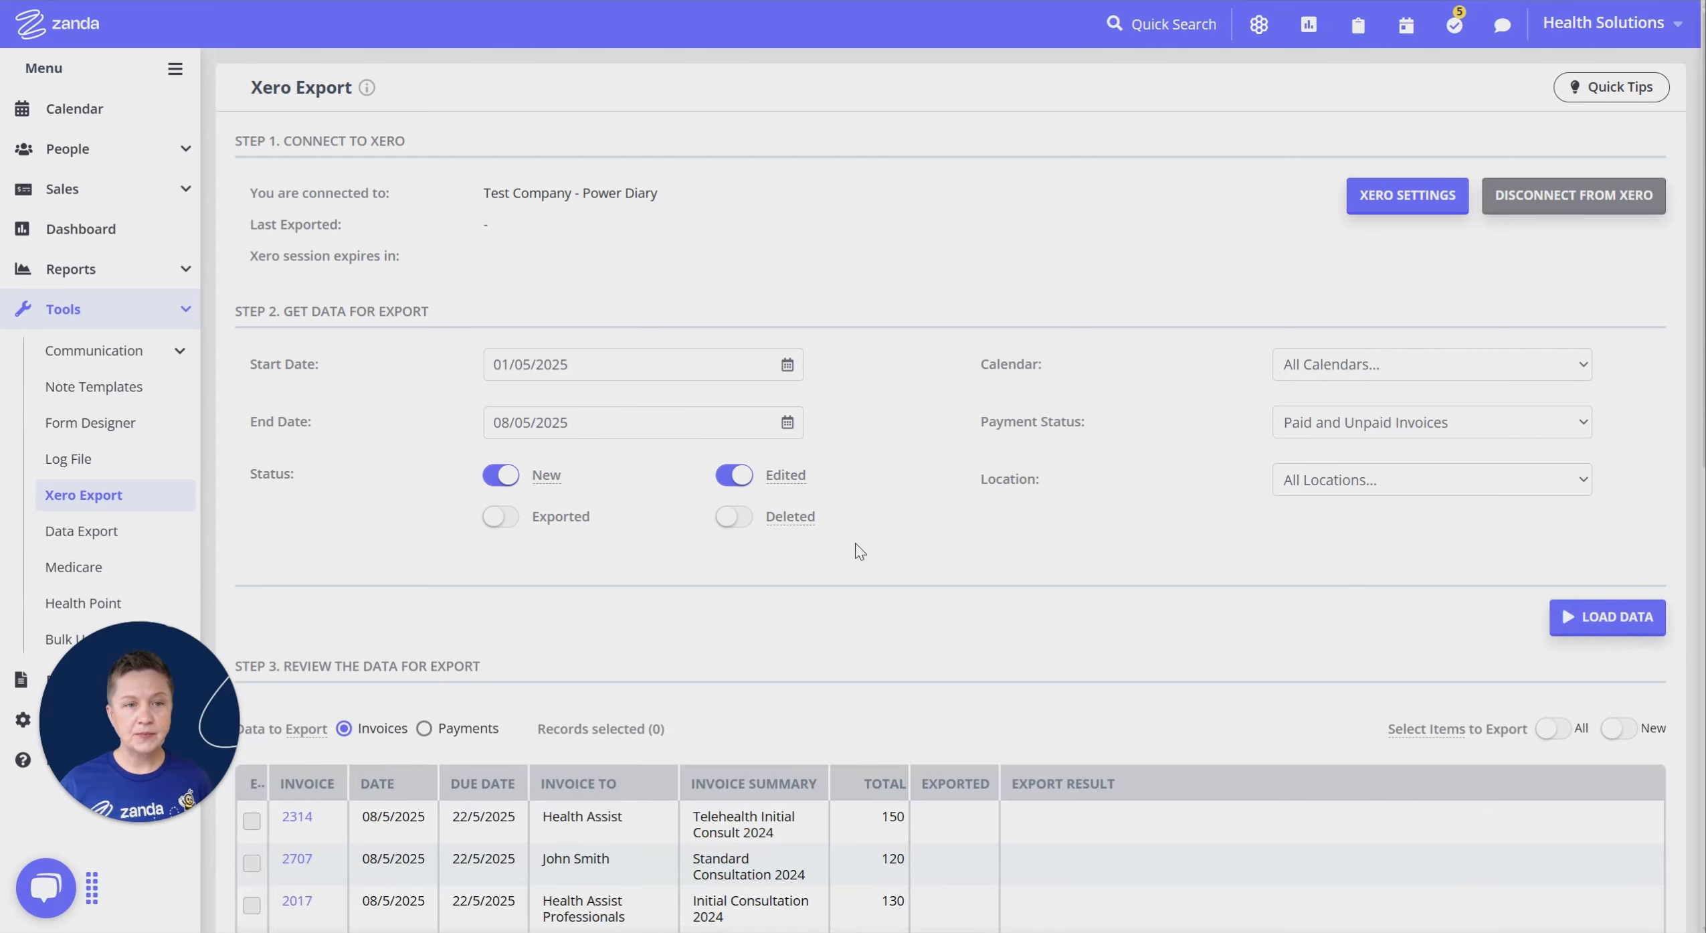
scroll(415, 509, down, 5)
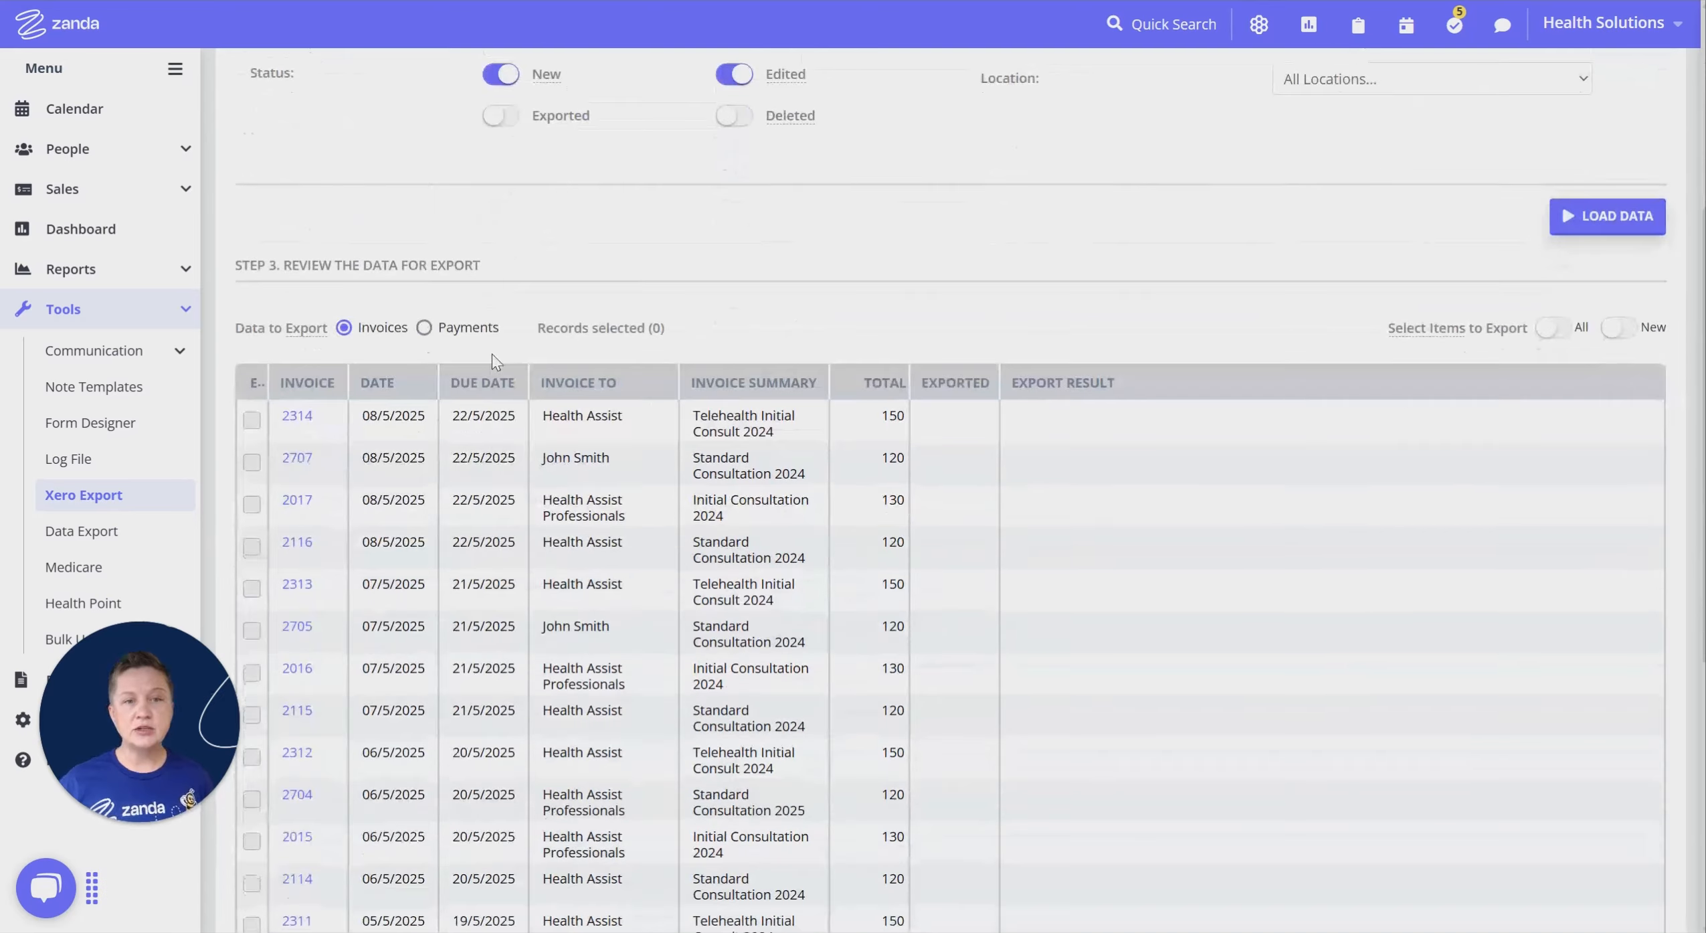
scroll(818, 312, up, 2)
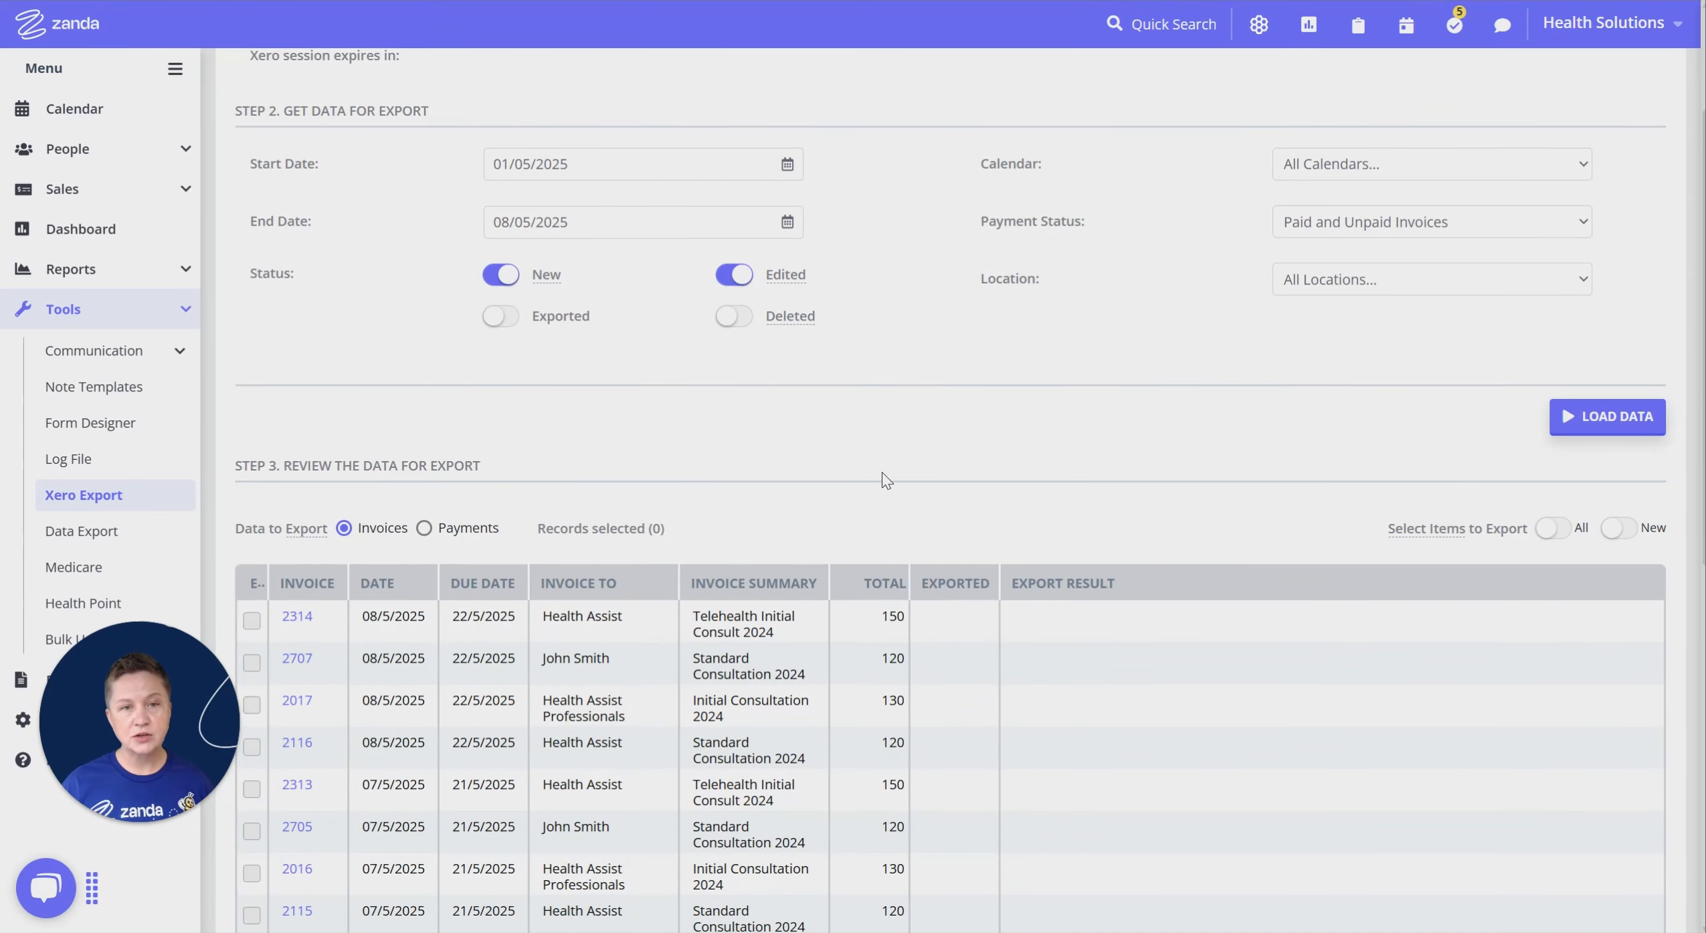
scroll(935, 382, down, 3)
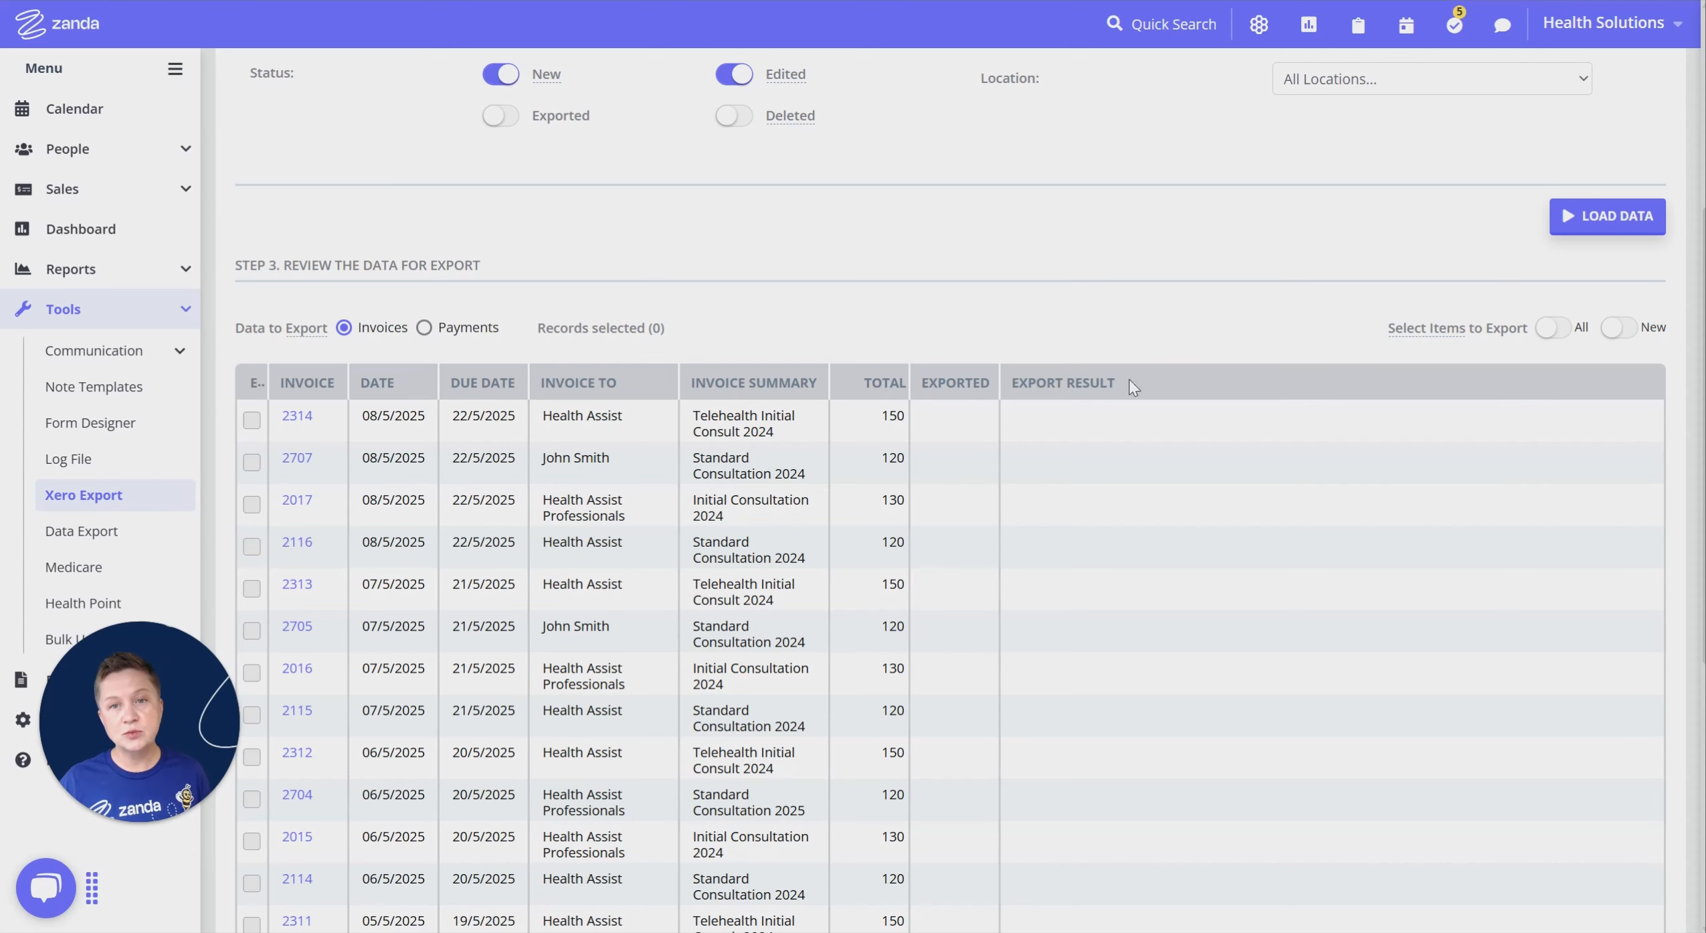
scroll(1071, 211, down, 3)
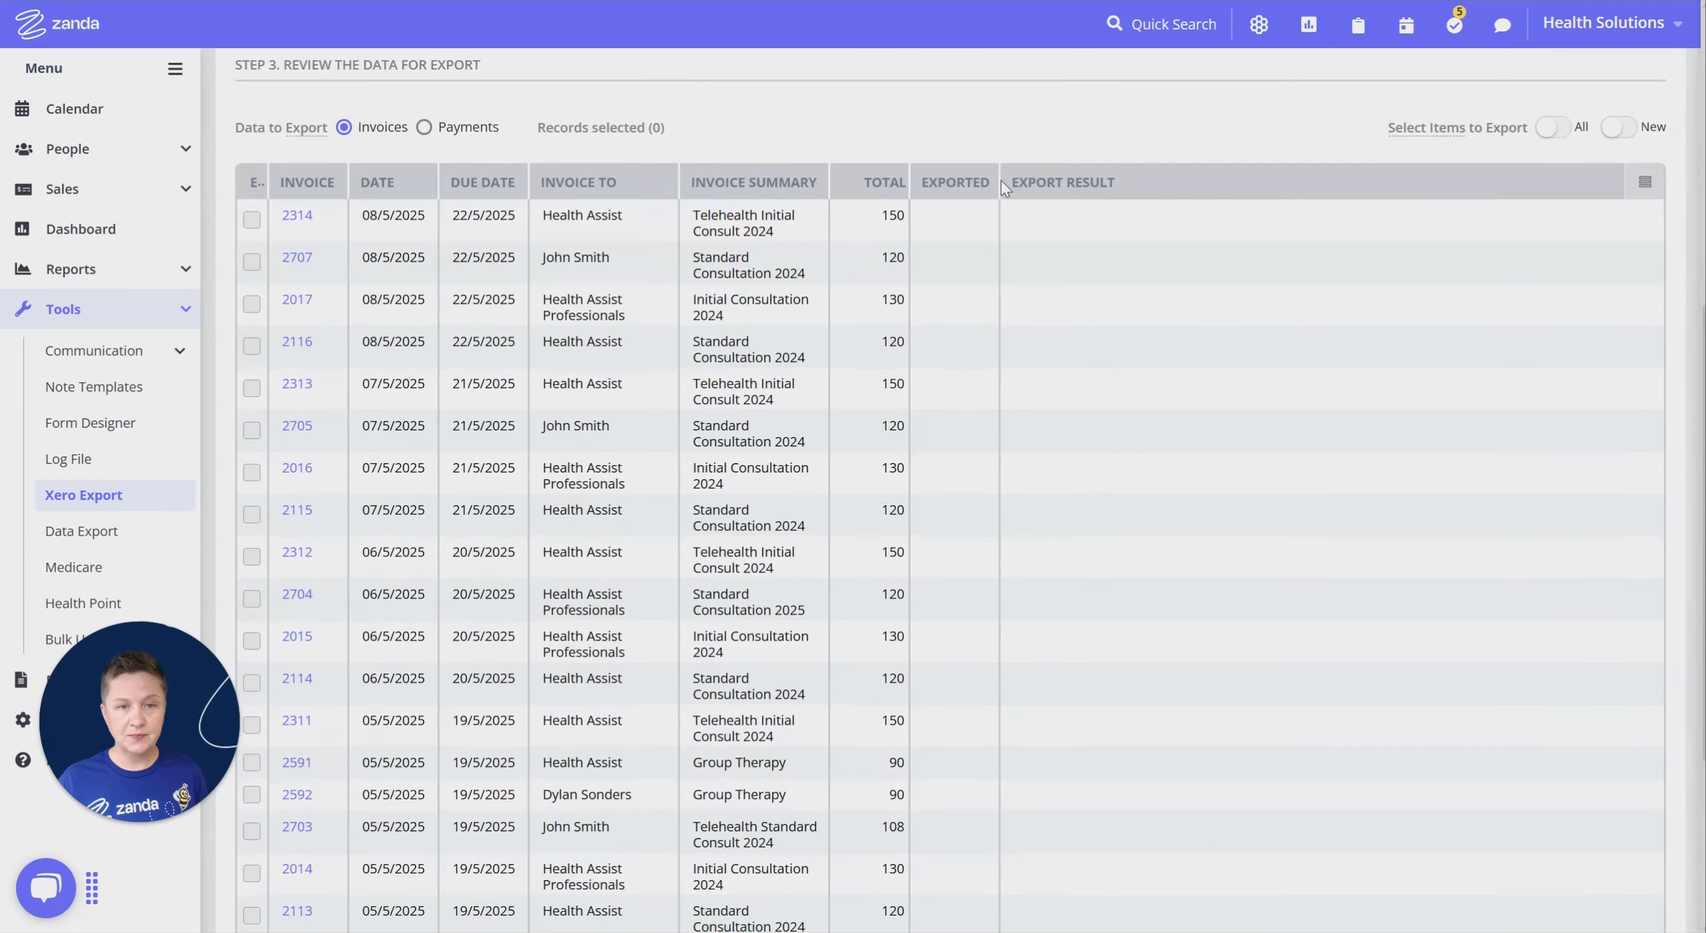
scroll(1001, 180, down, 3)
scroll(1055, 546, up, 4)
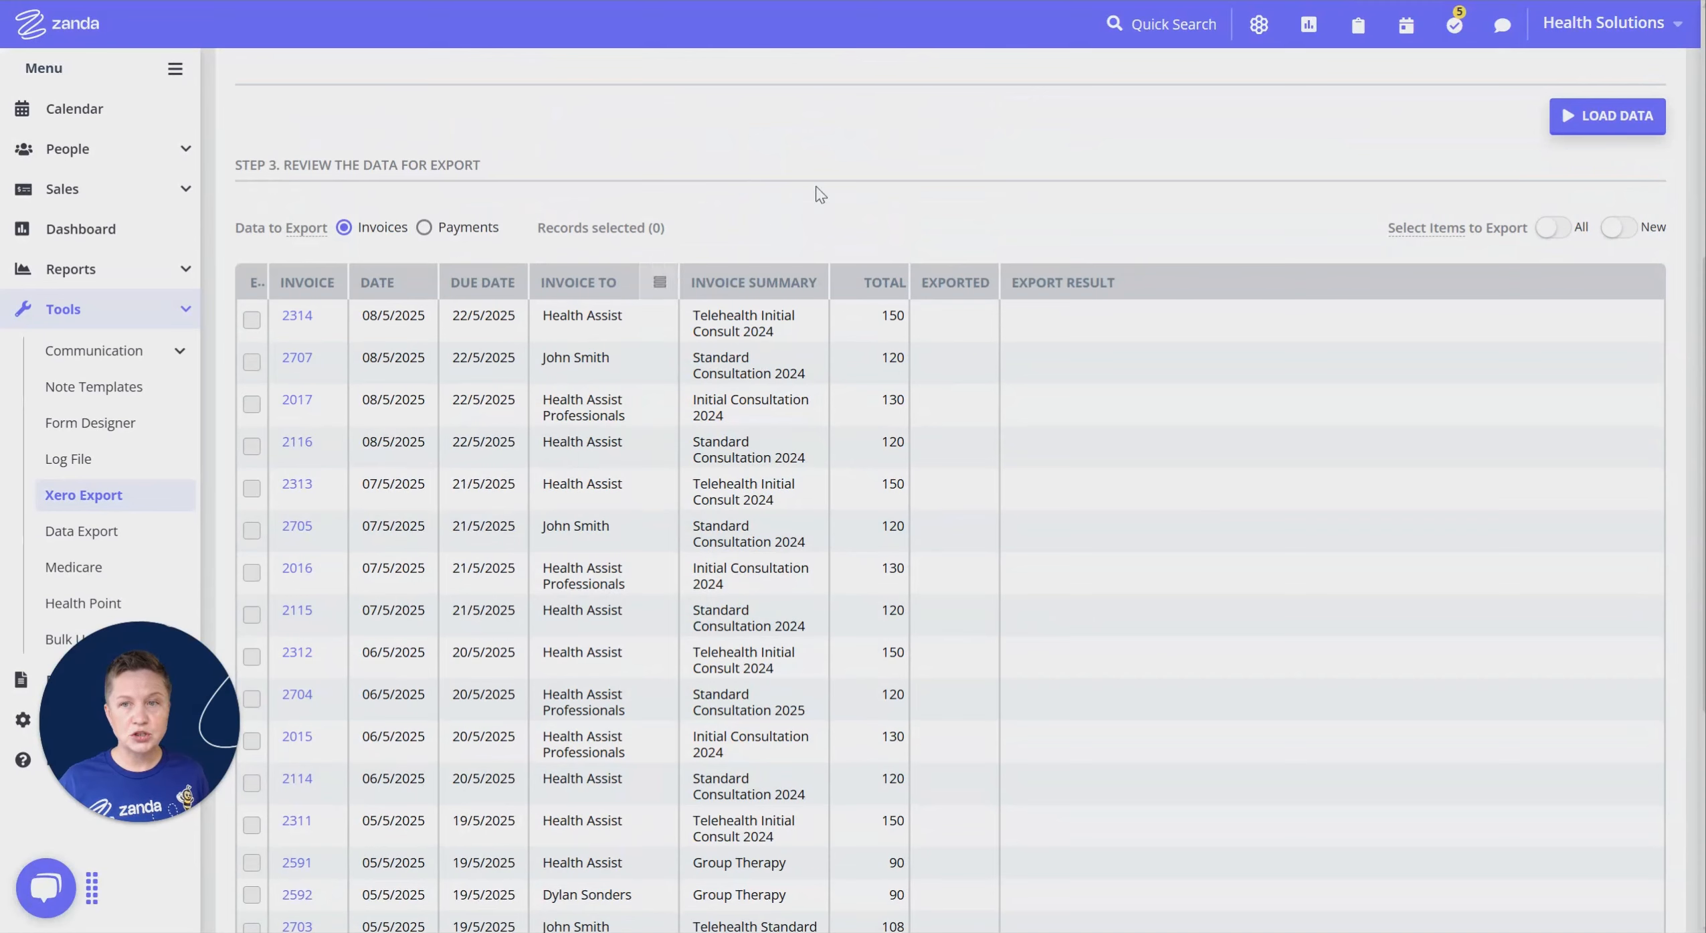
- Select all loaded invoices for export, look over the list and clear the selection
click(1556, 228)
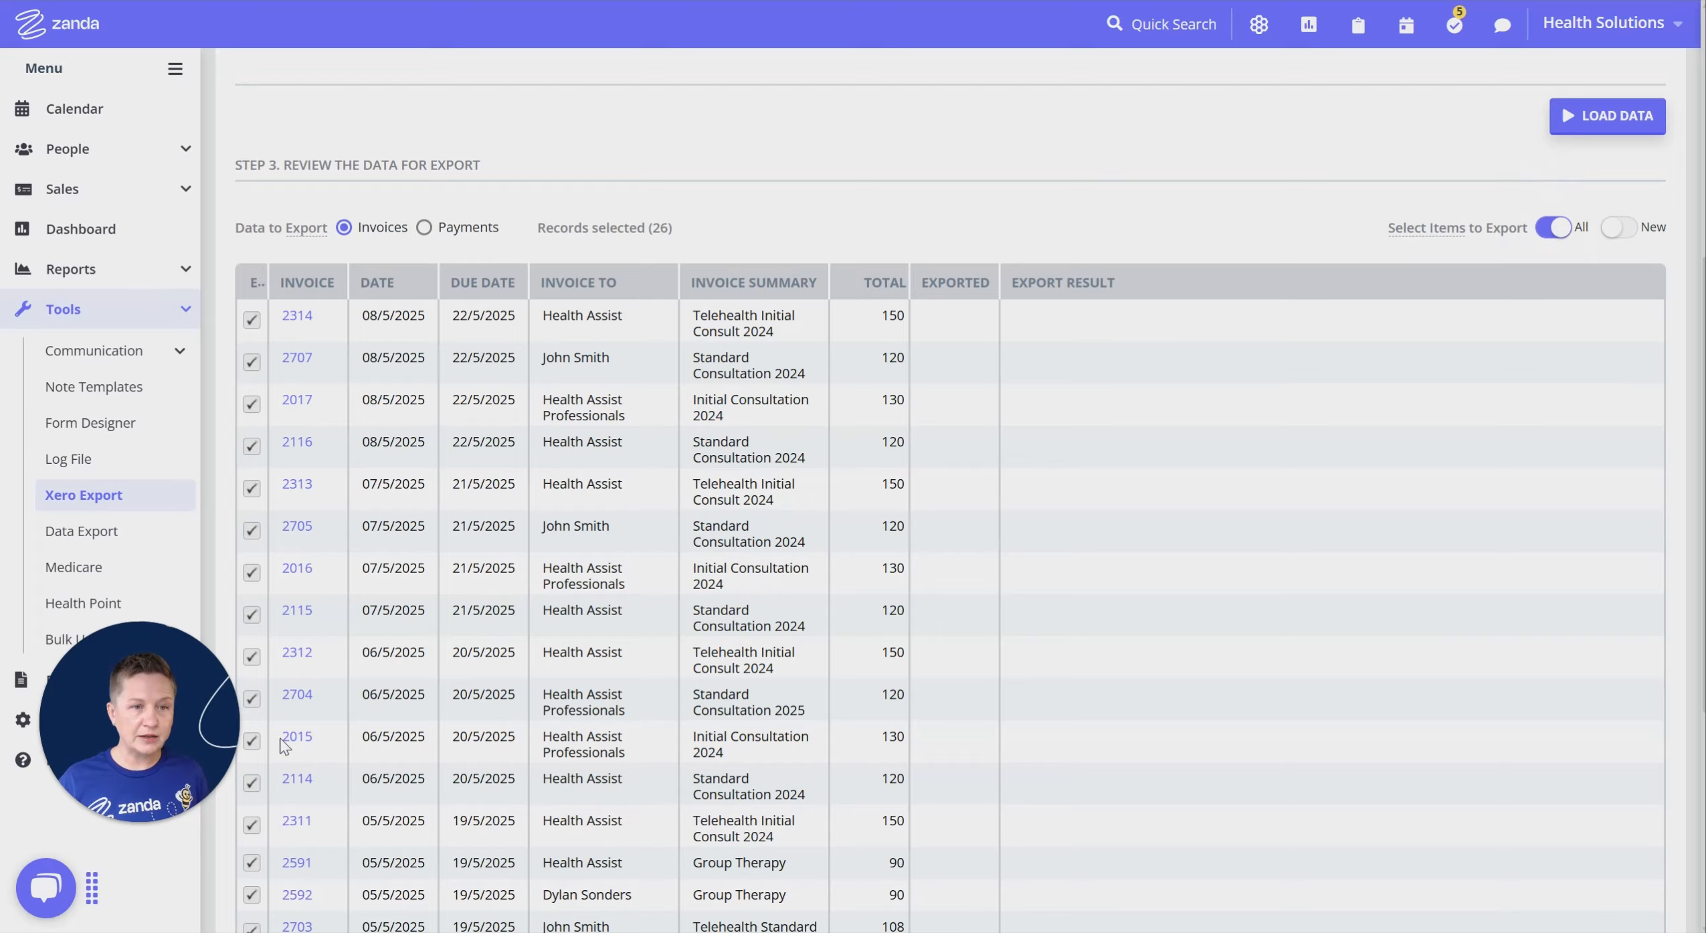
scroll(286, 736, down, 6)
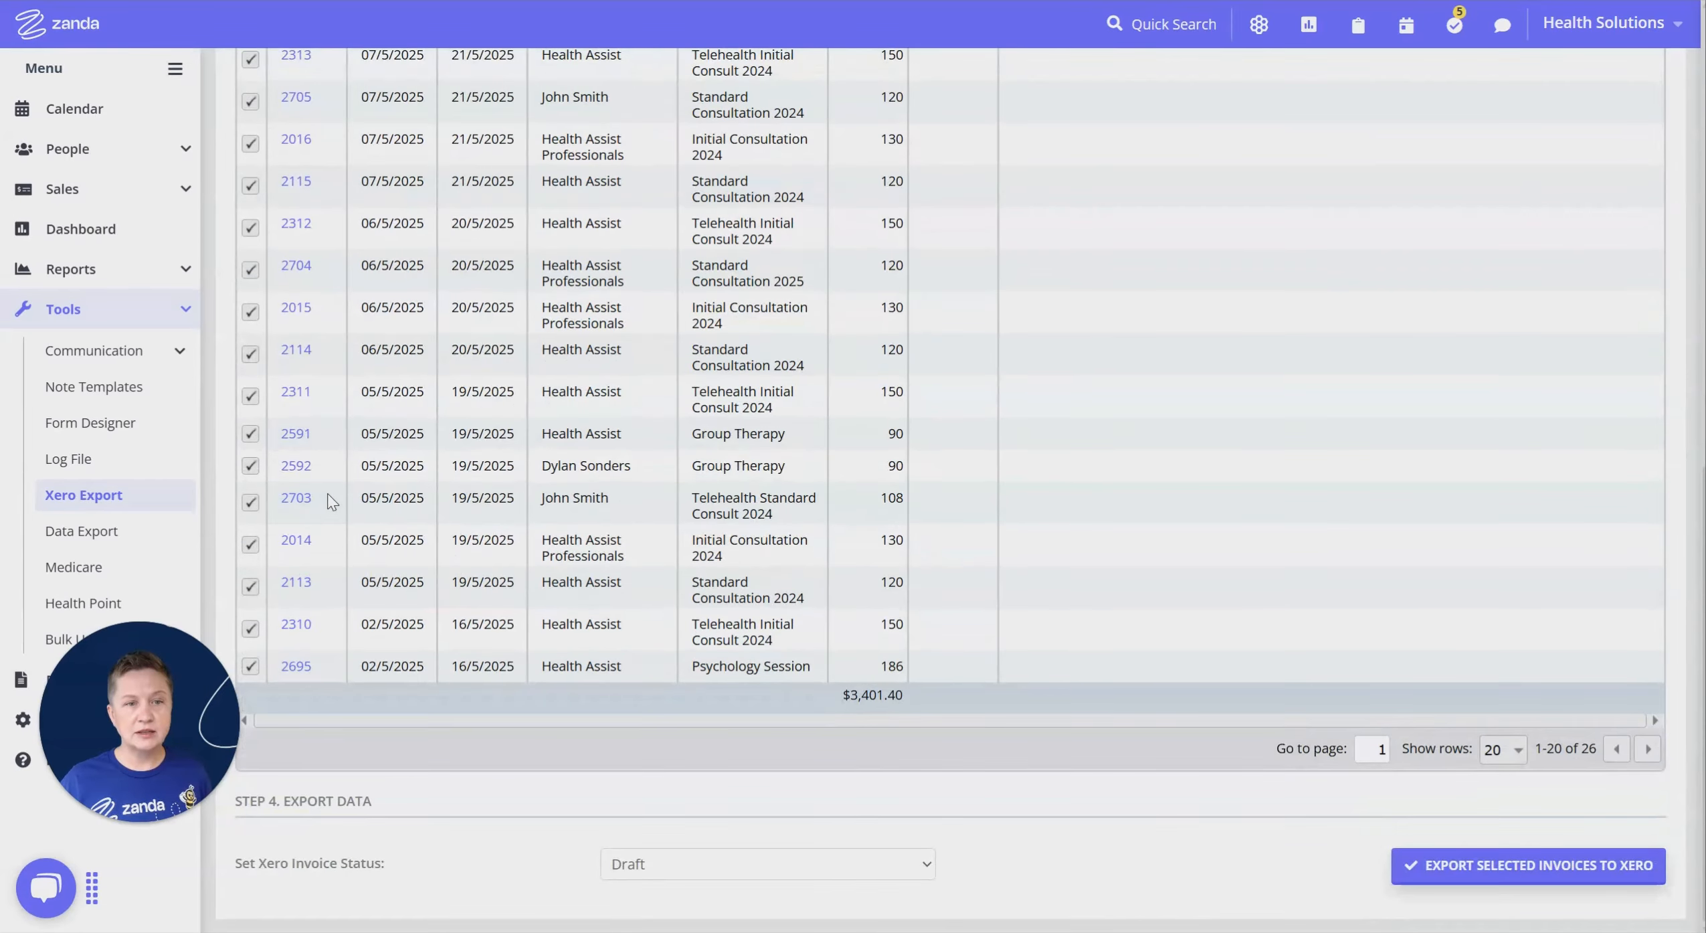
scroll(567, 508, up, 5)
scroll(656, 388, up, 6)
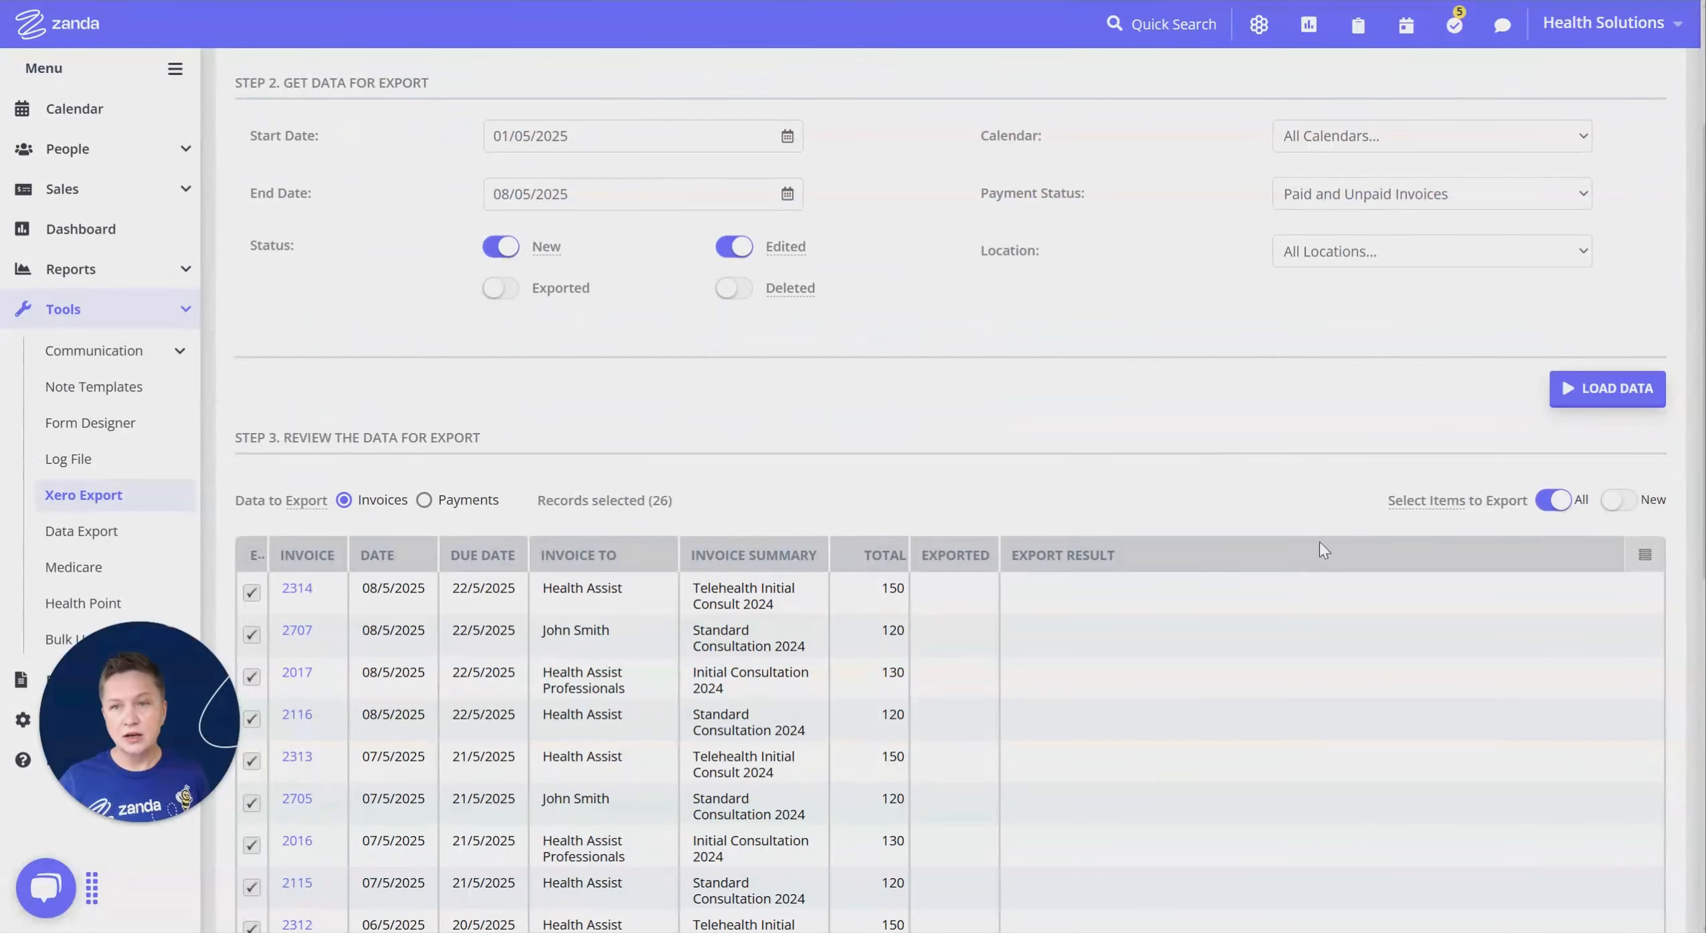
click(1552, 497)
scroll(1539, 482, down, 2)
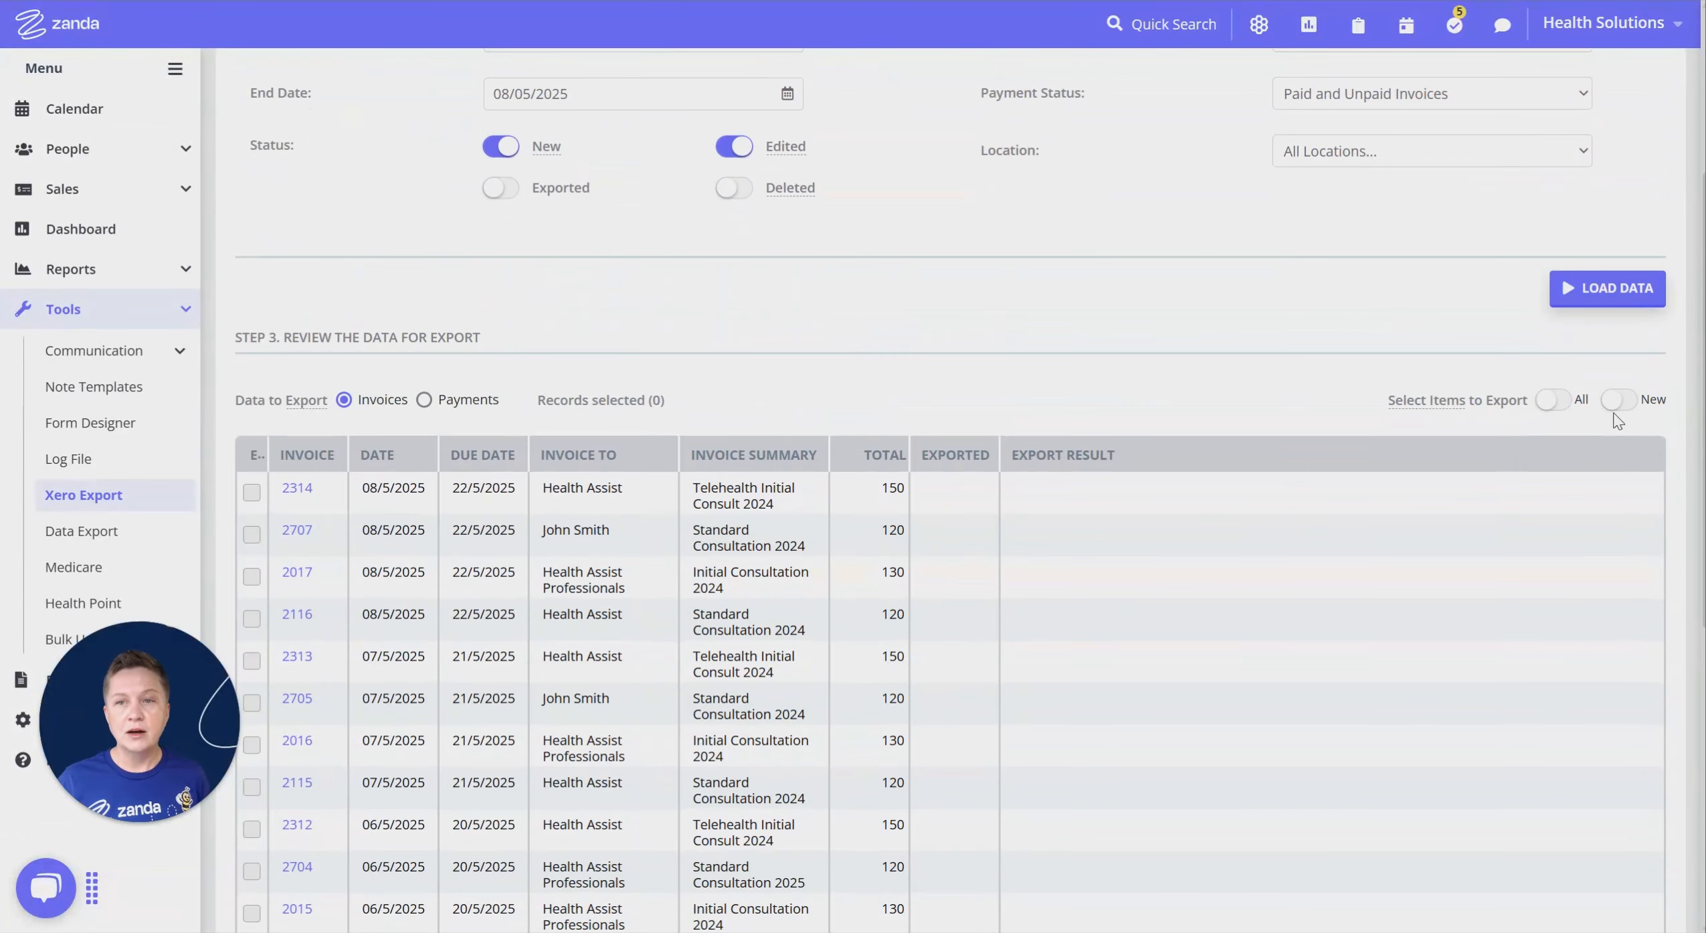
- Select only the new invoices for export and clear that selection
click(1631, 404)
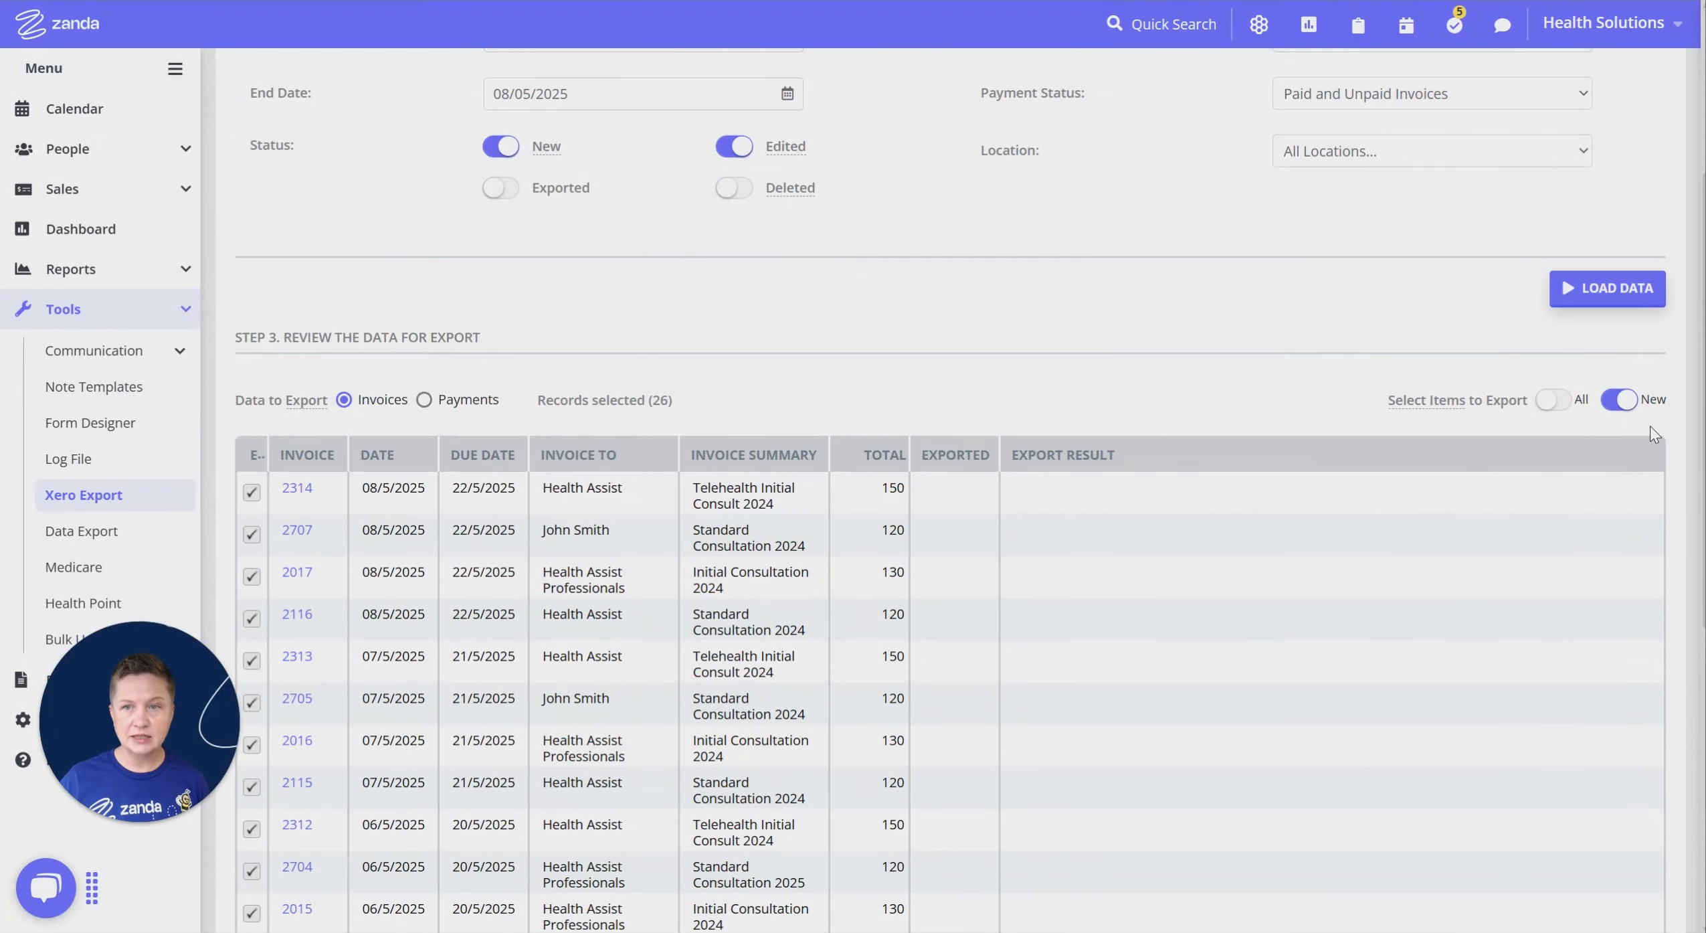
click(1619, 399)
scroll(509, 321, down, 2)
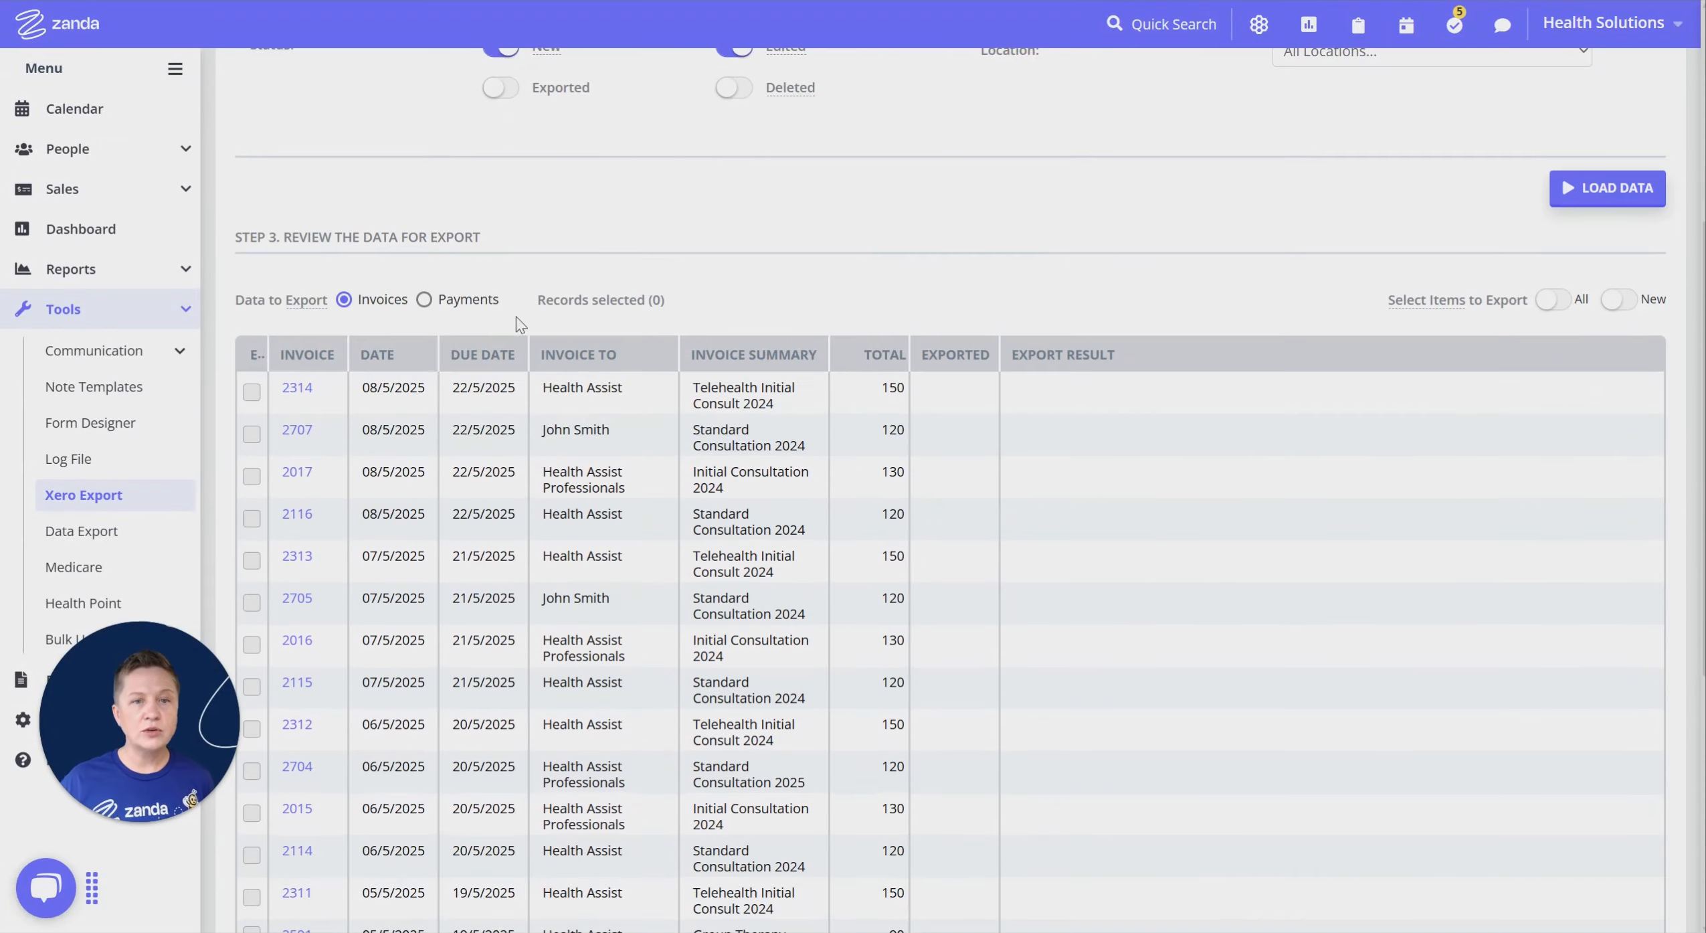
- Select only the Initial Consultation 2024 invoice dated 08/5/2025 for export
click(257, 483)
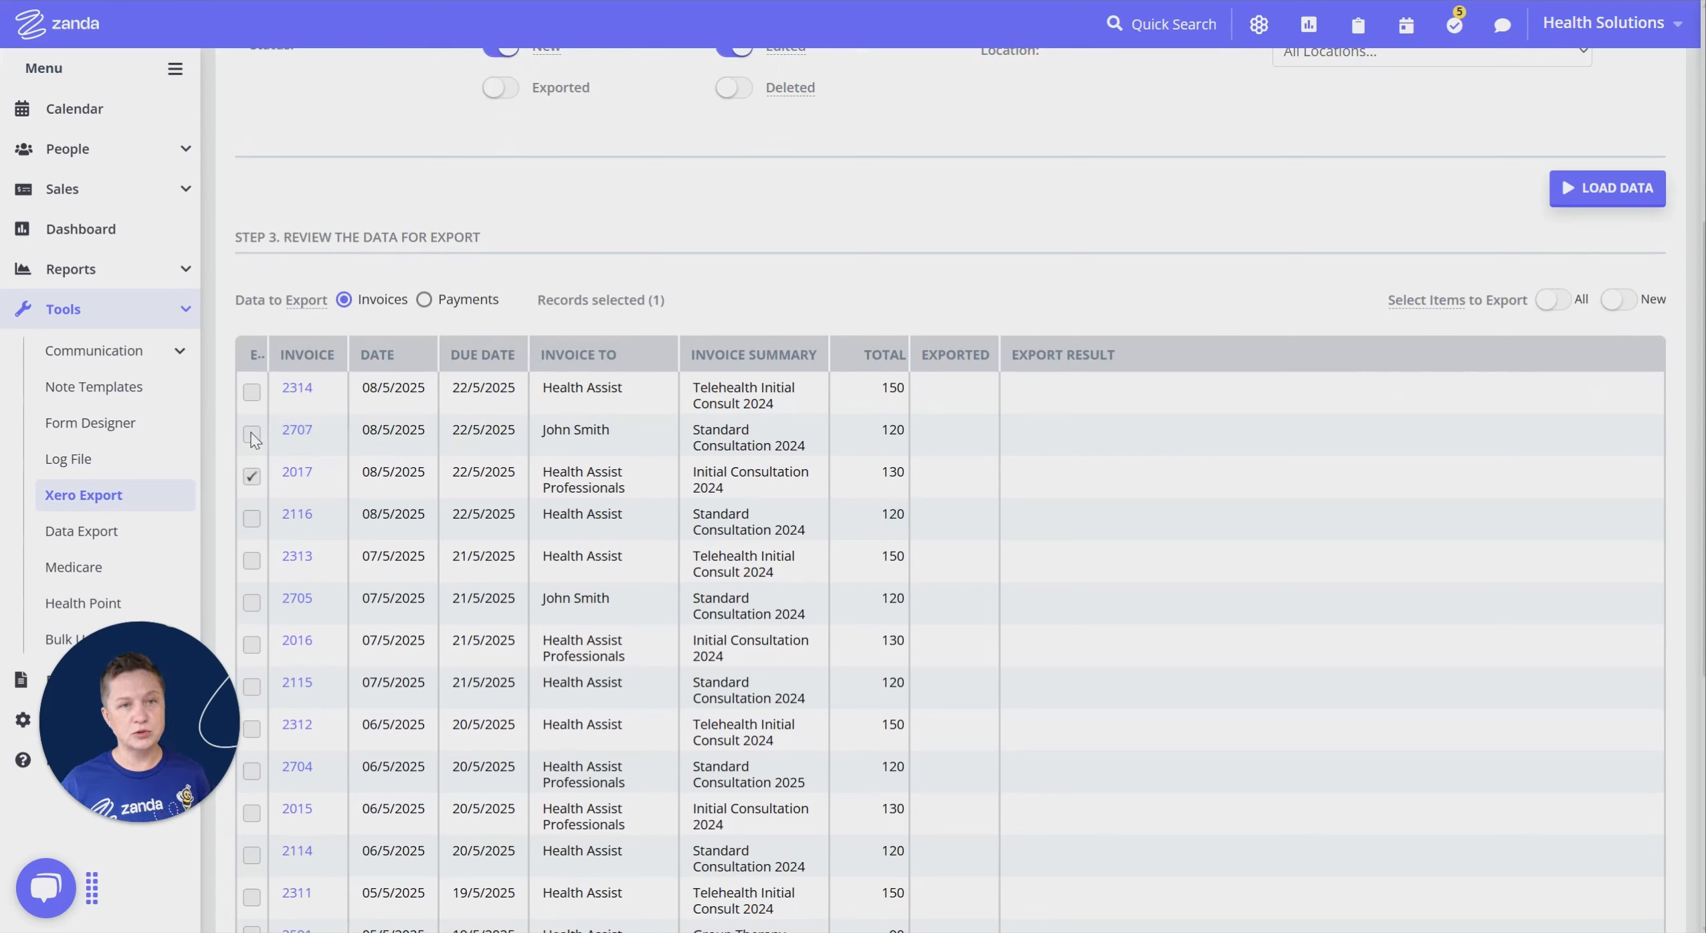
click(254, 479)
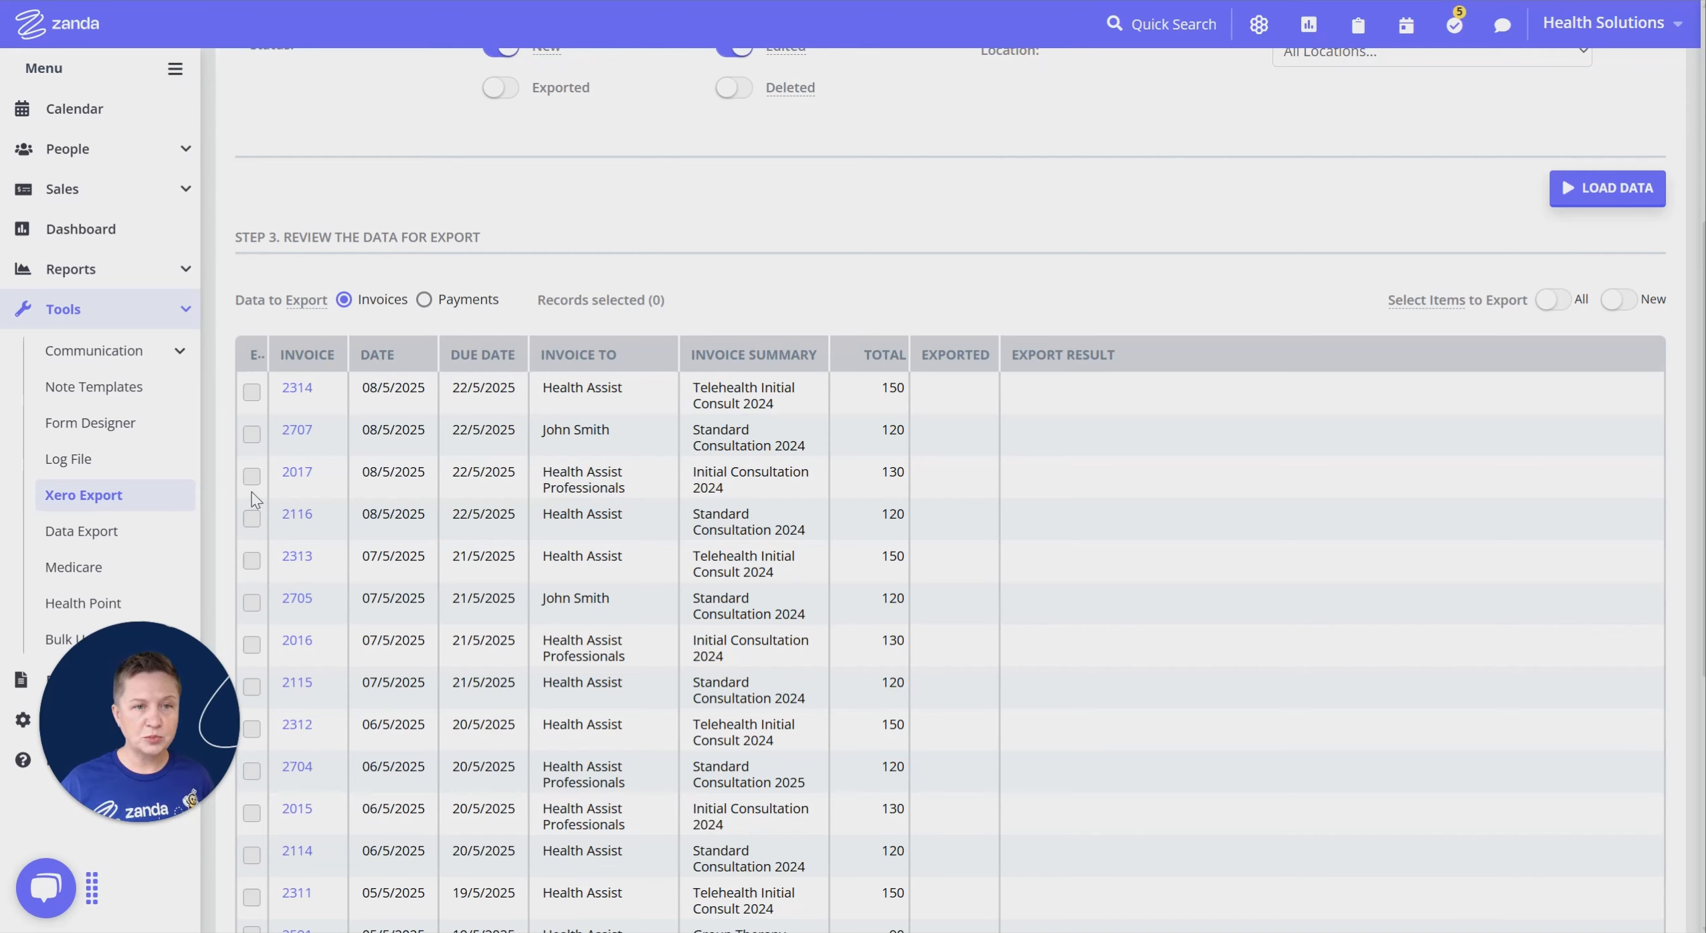
click(252, 477)
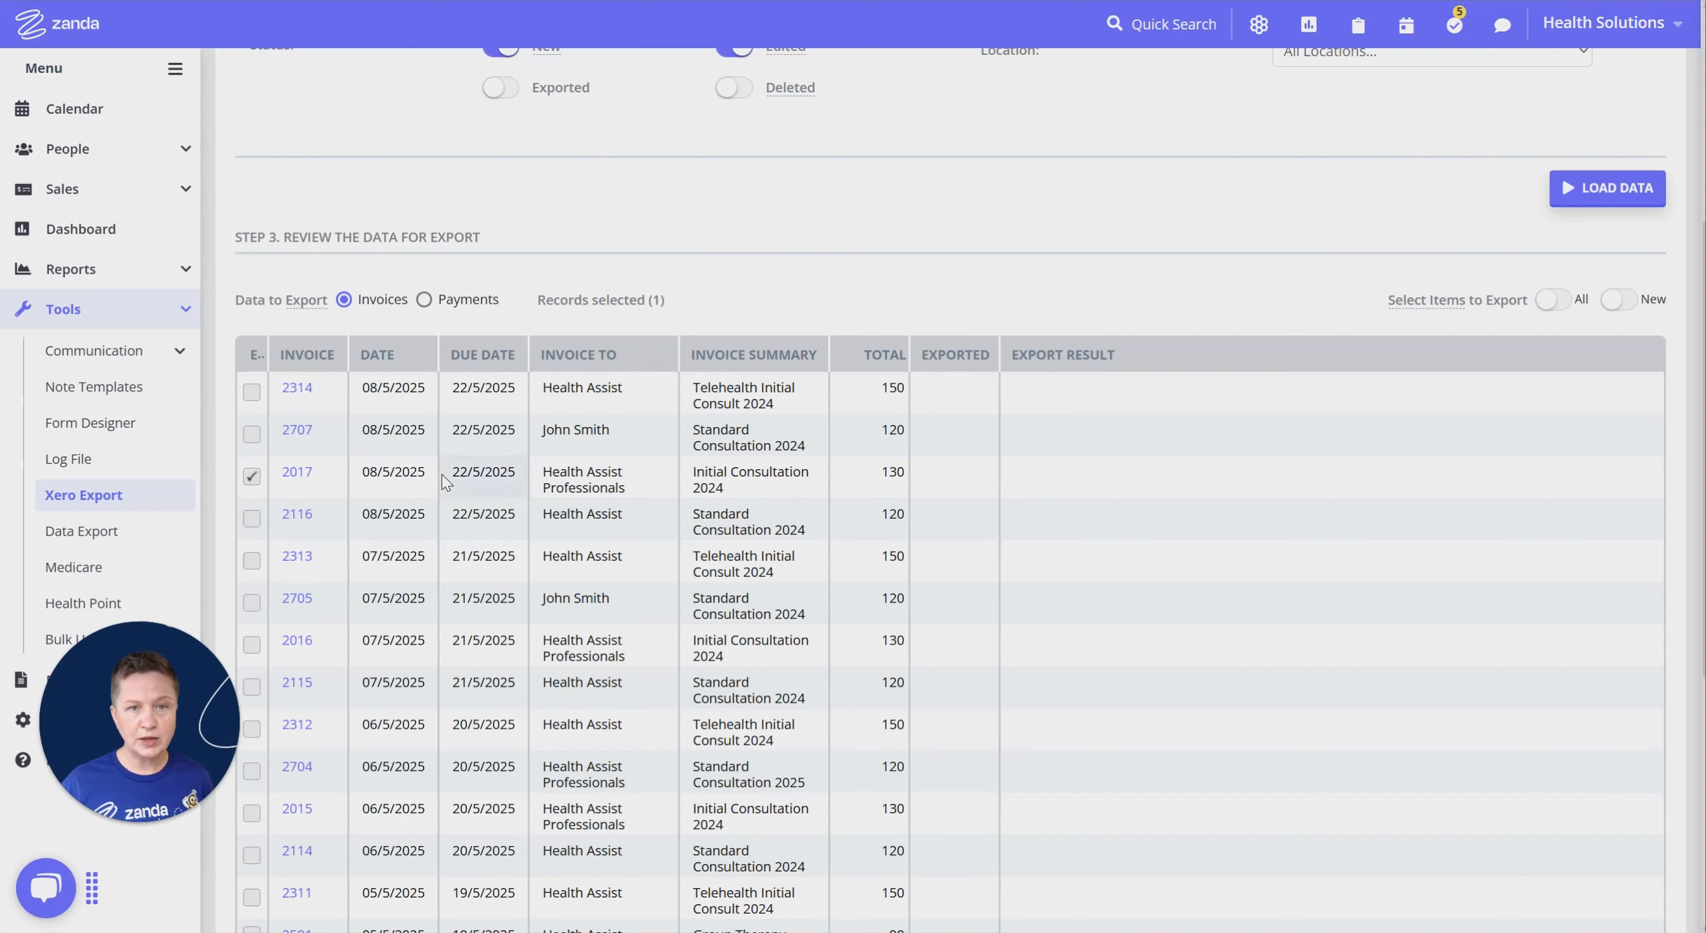
- Set the Xero invoice status to Approved and export the selected invoice to Xero, accepting the confirmation
scroll(749, 288, down, 5)
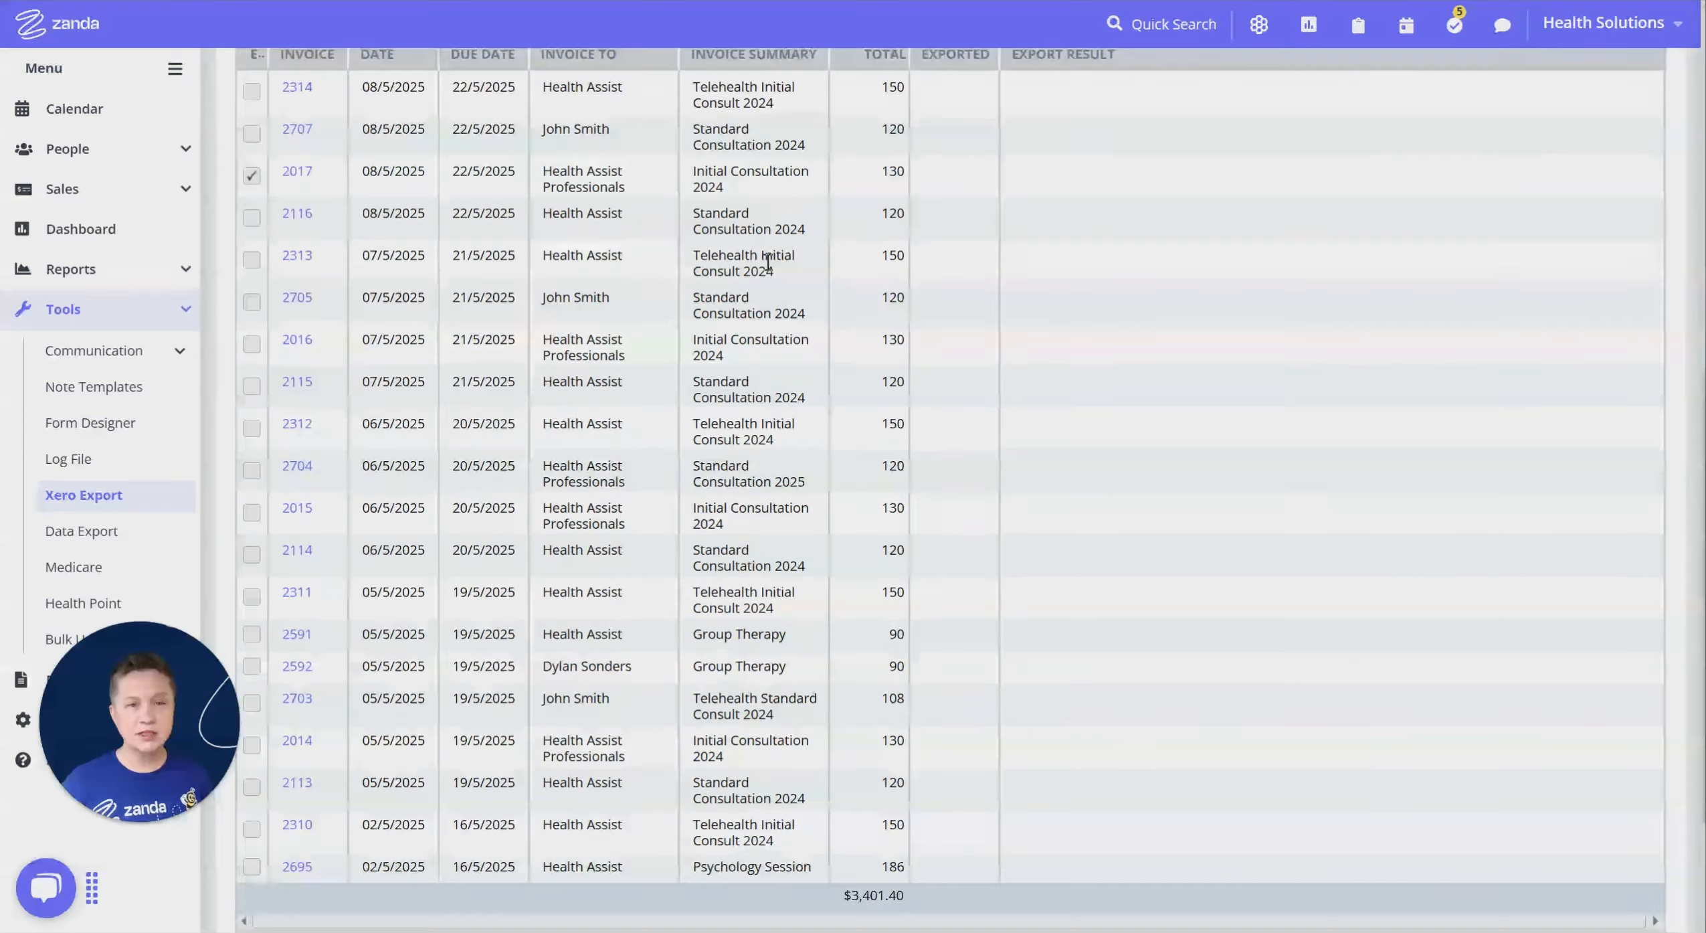
scroll(768, 263, down, 3)
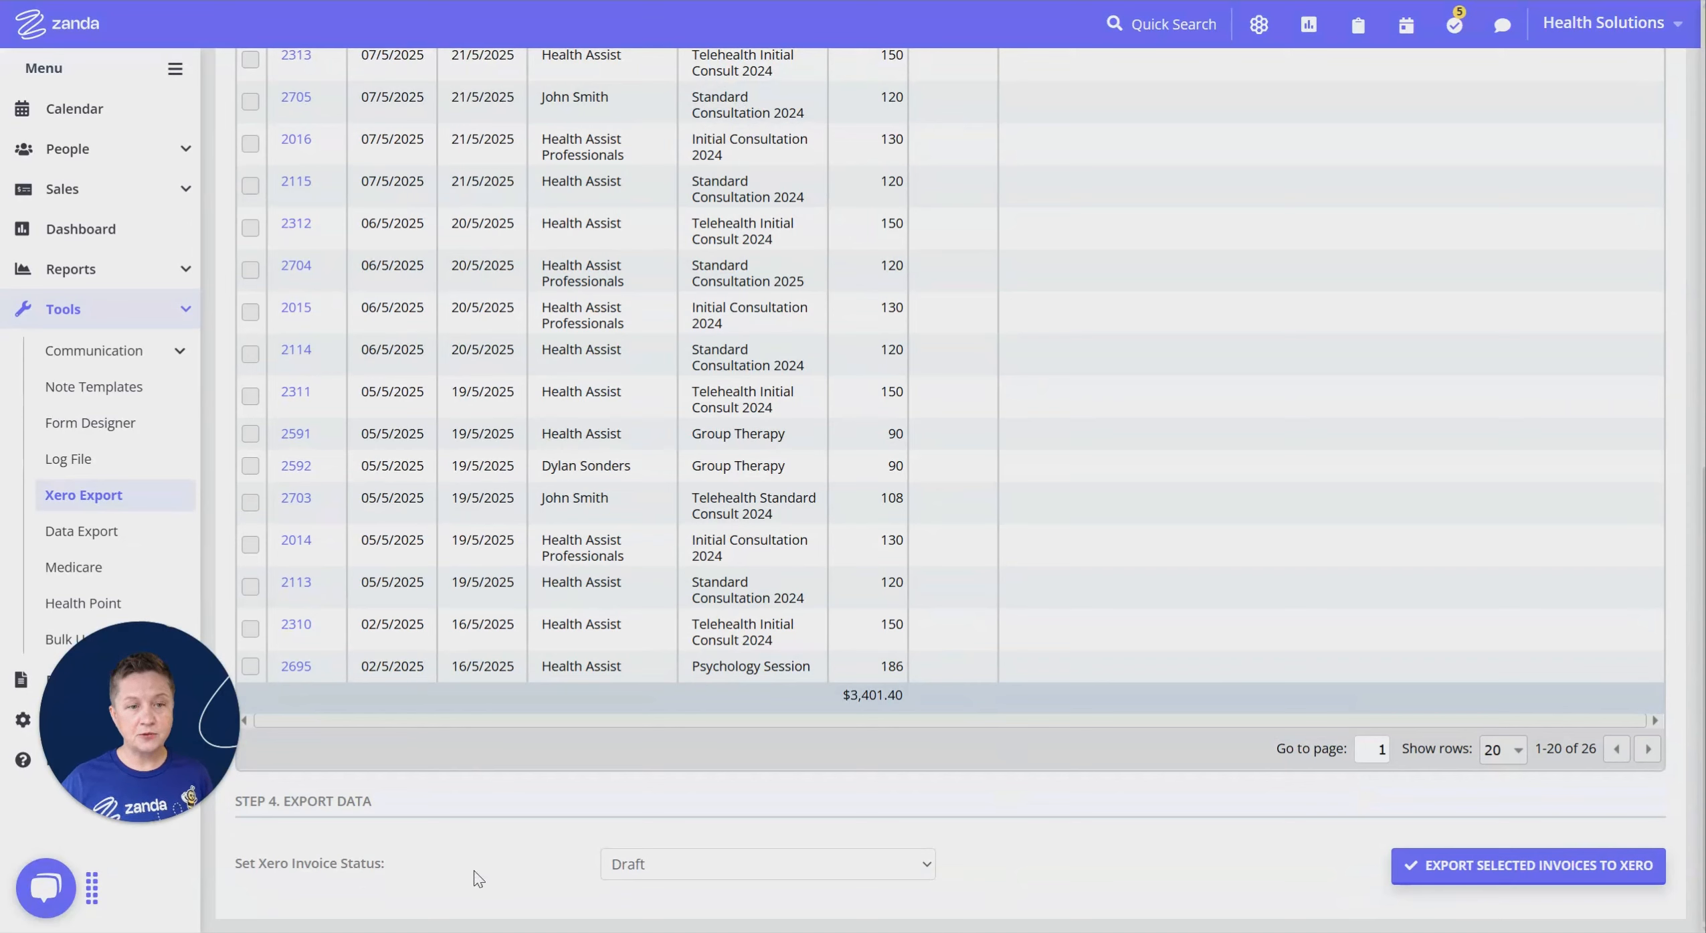
click(711, 874)
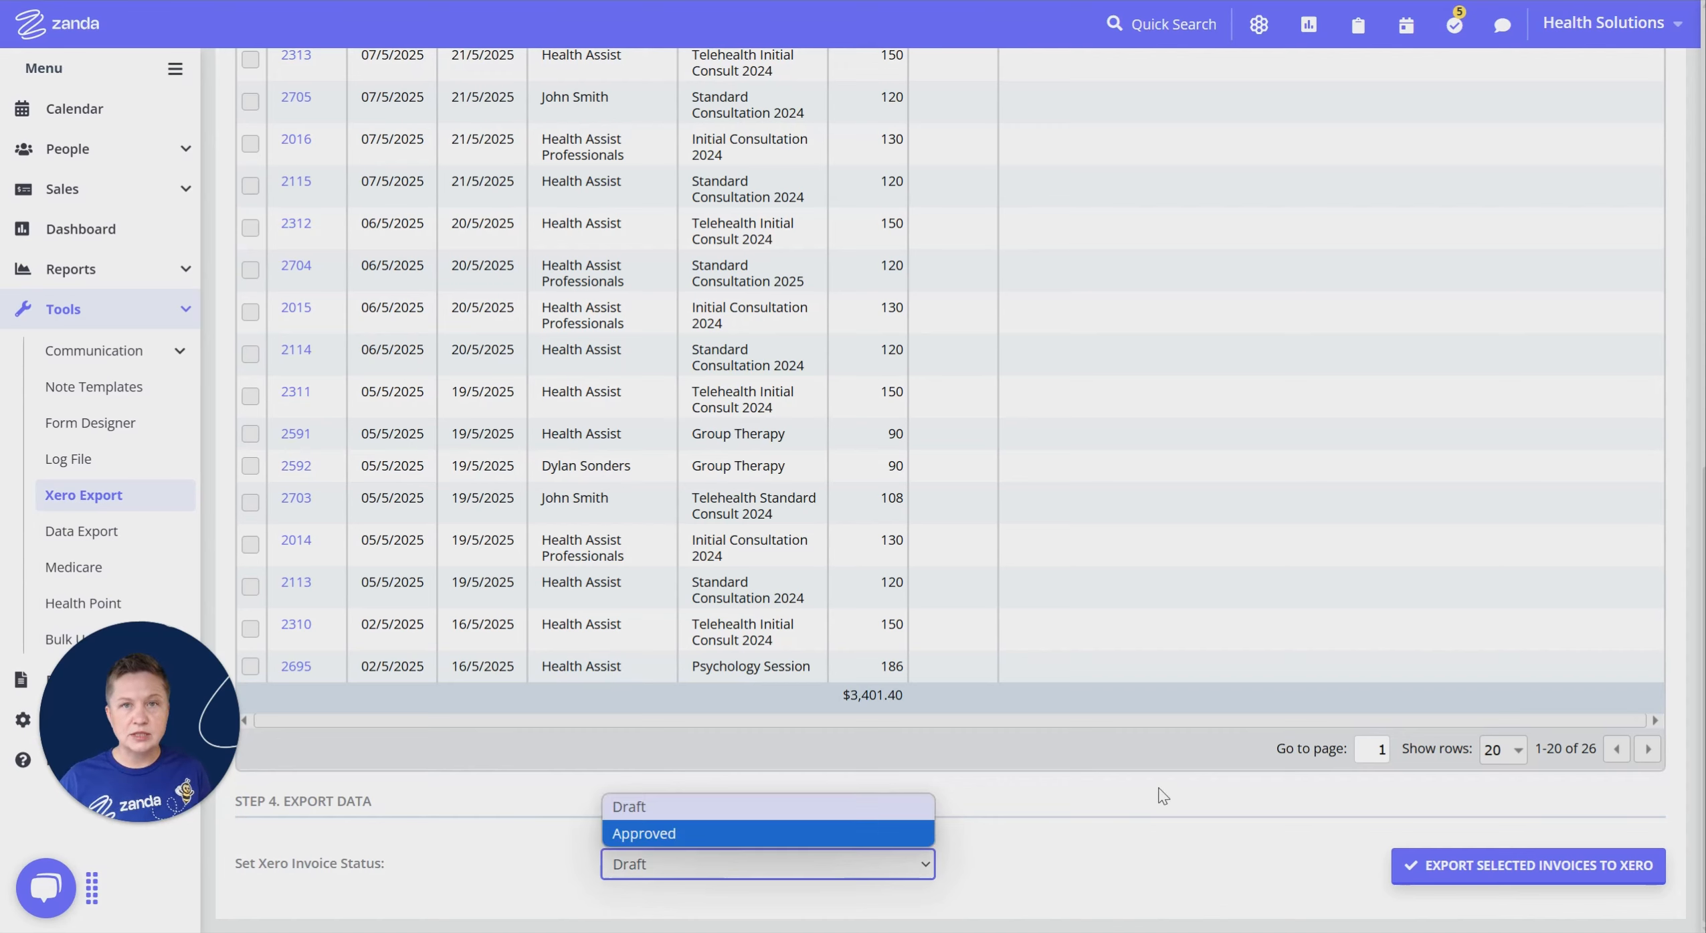
click(645, 834)
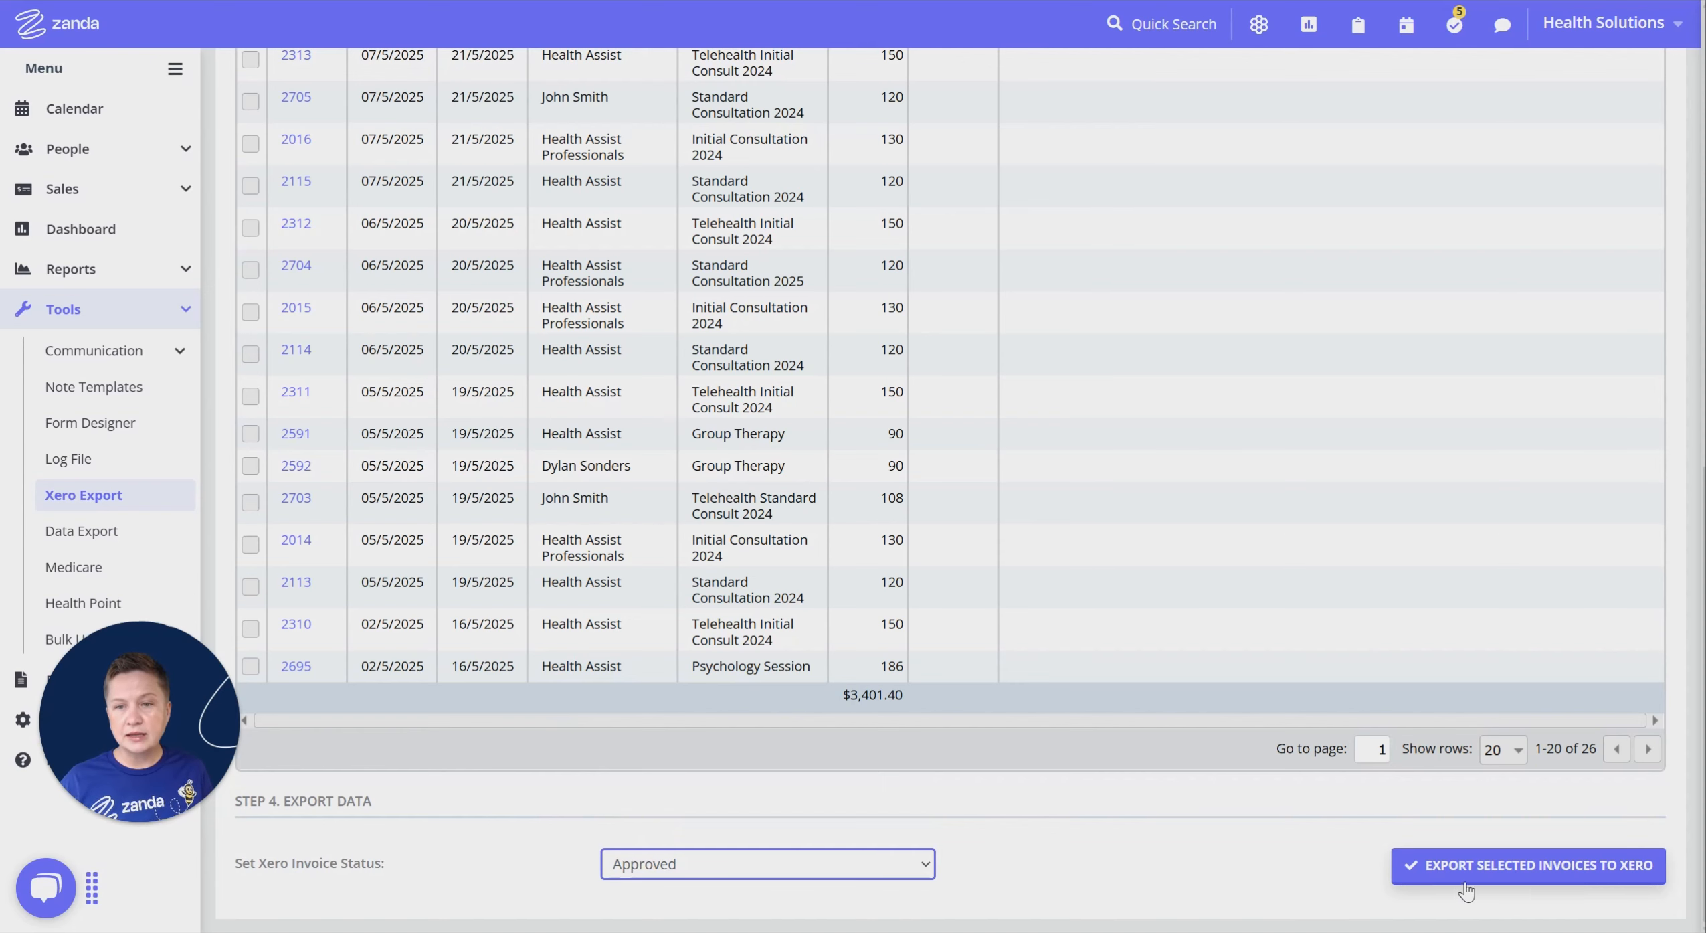
click(1590, 875)
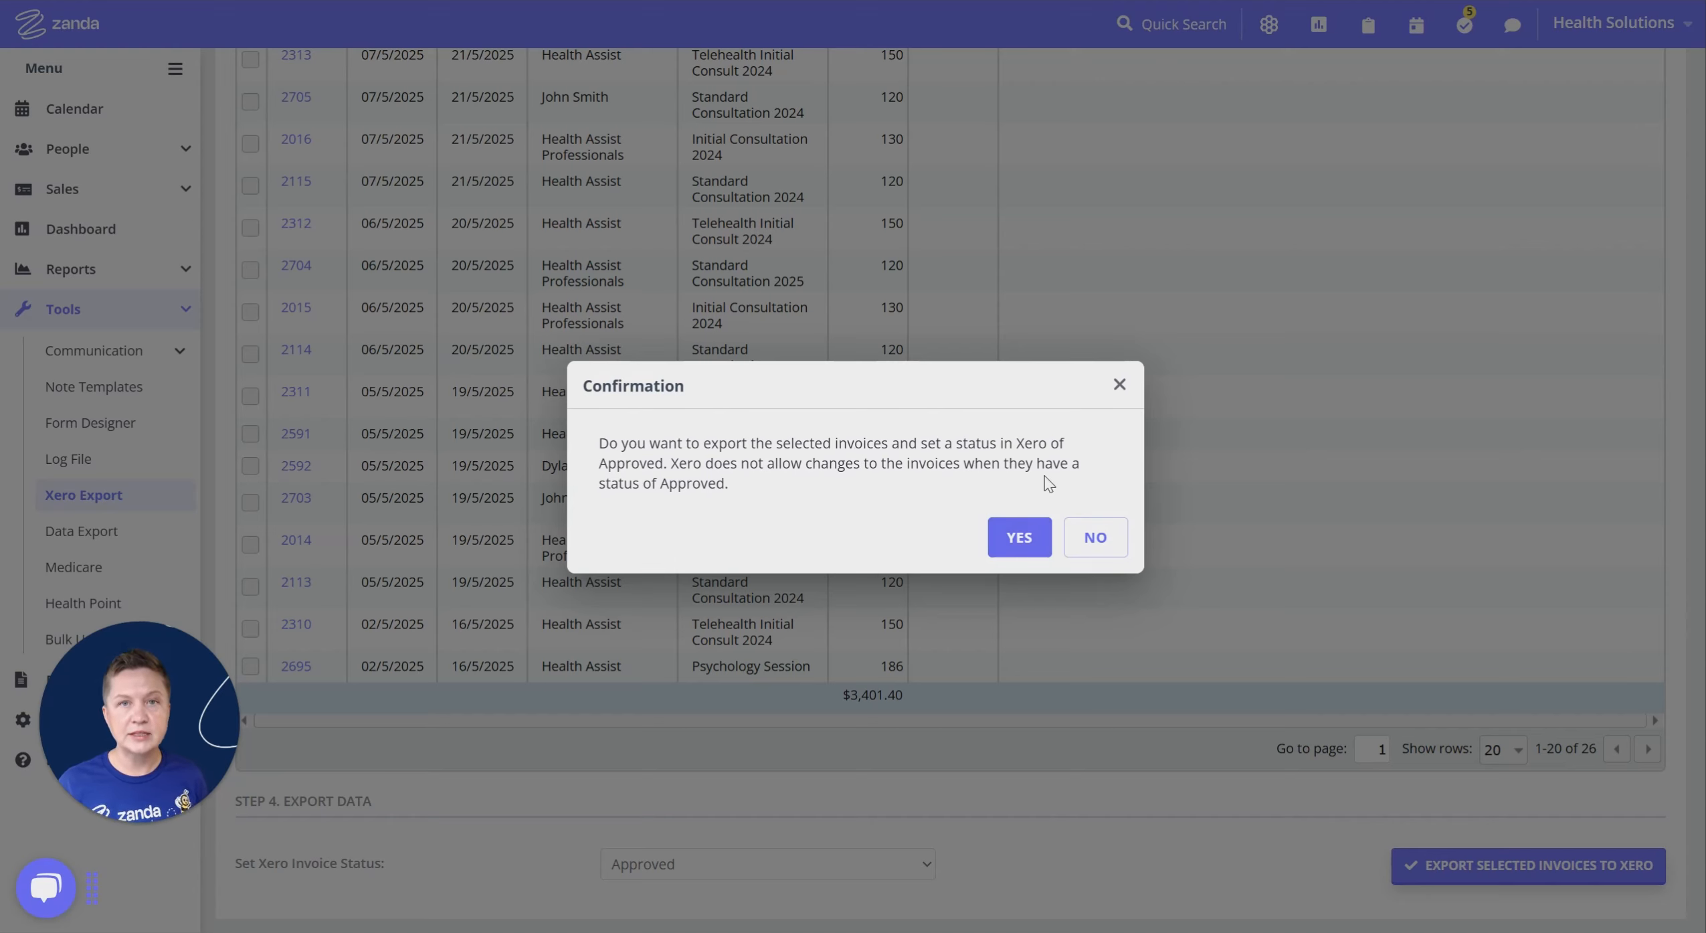
click(1020, 540)
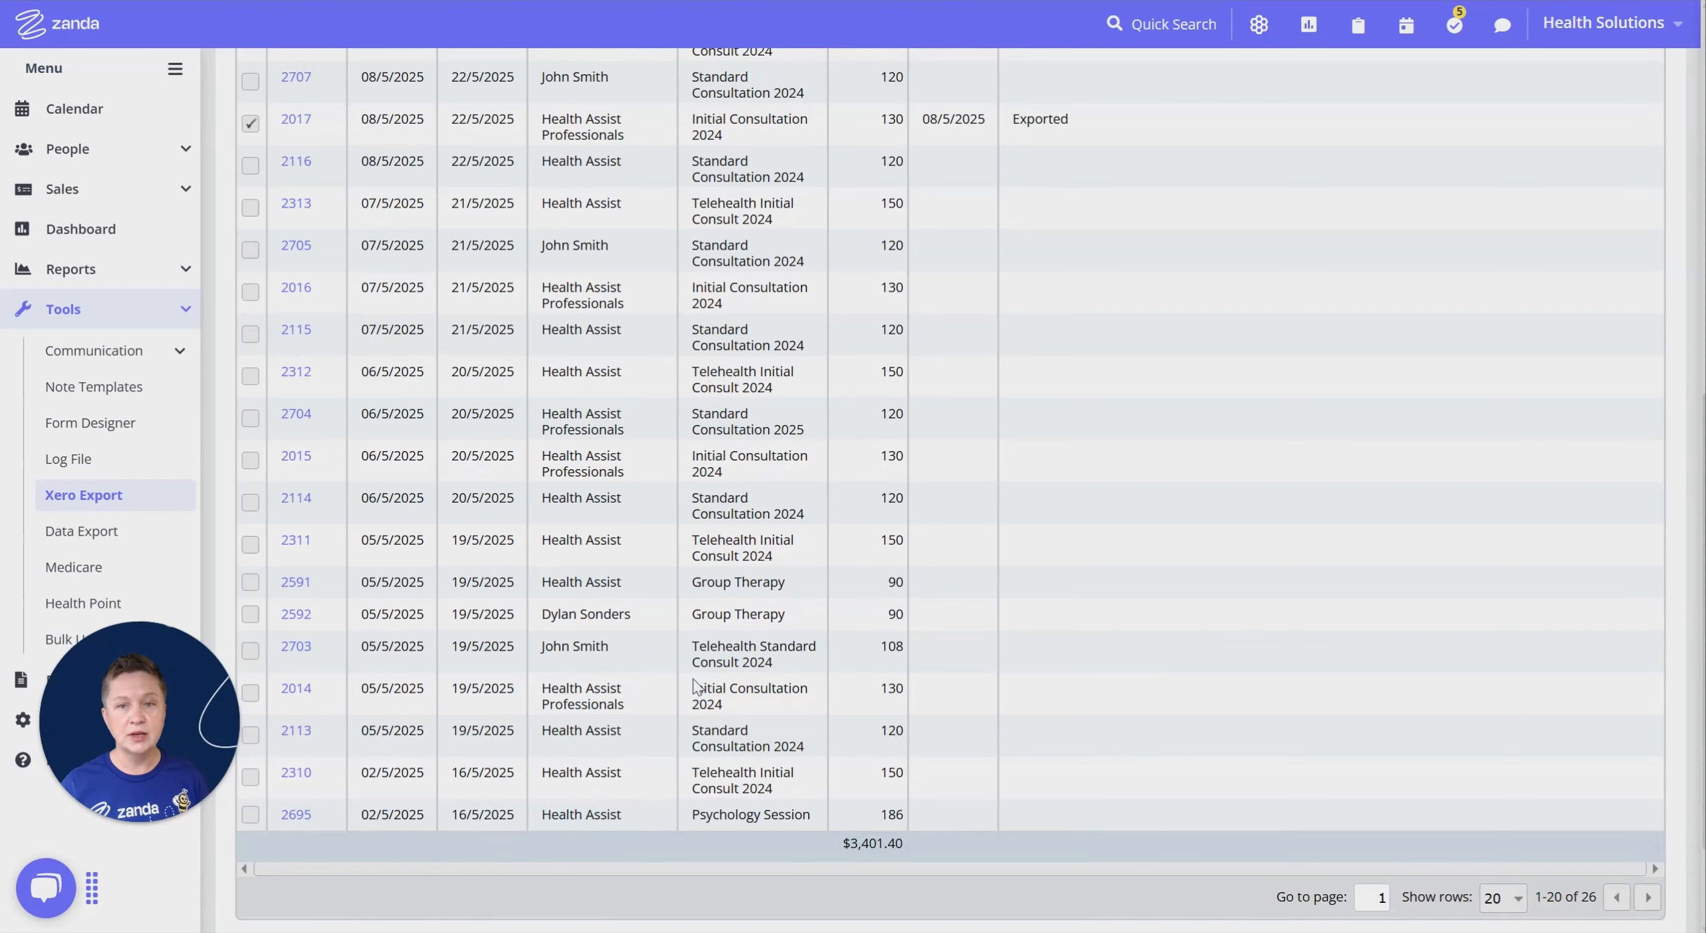
- Switch the data to export to payments and try to export payments to Xero
scroll(1104, 736, up, 2)
scroll(1138, 750, up, 6)
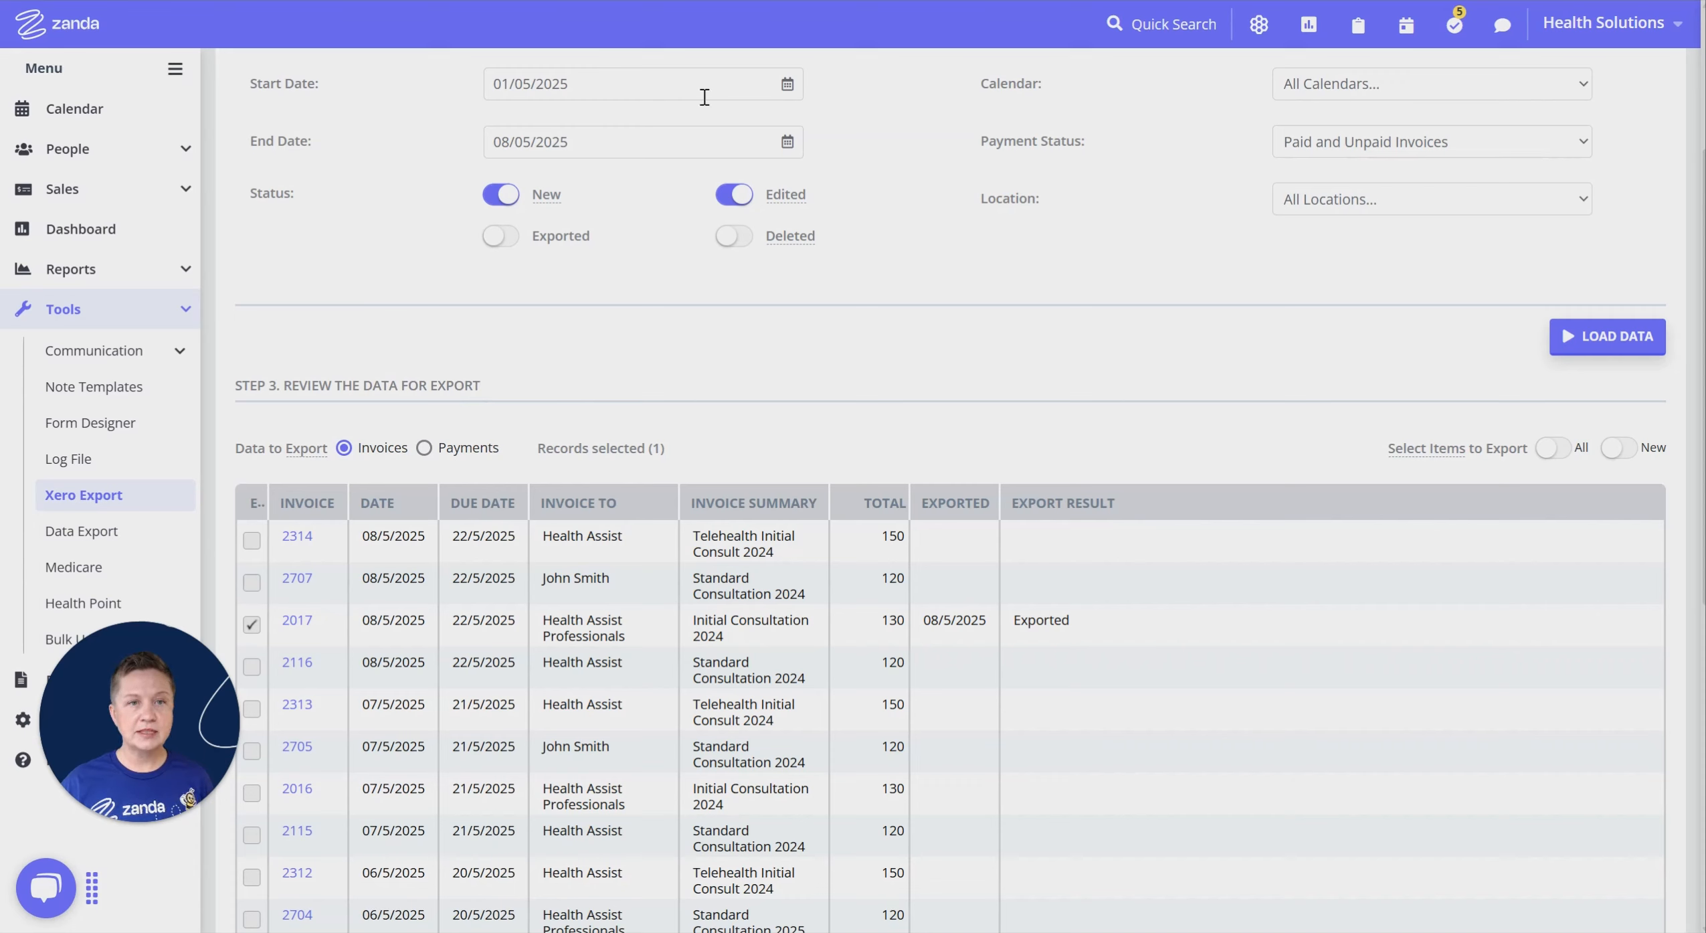
click(425, 448)
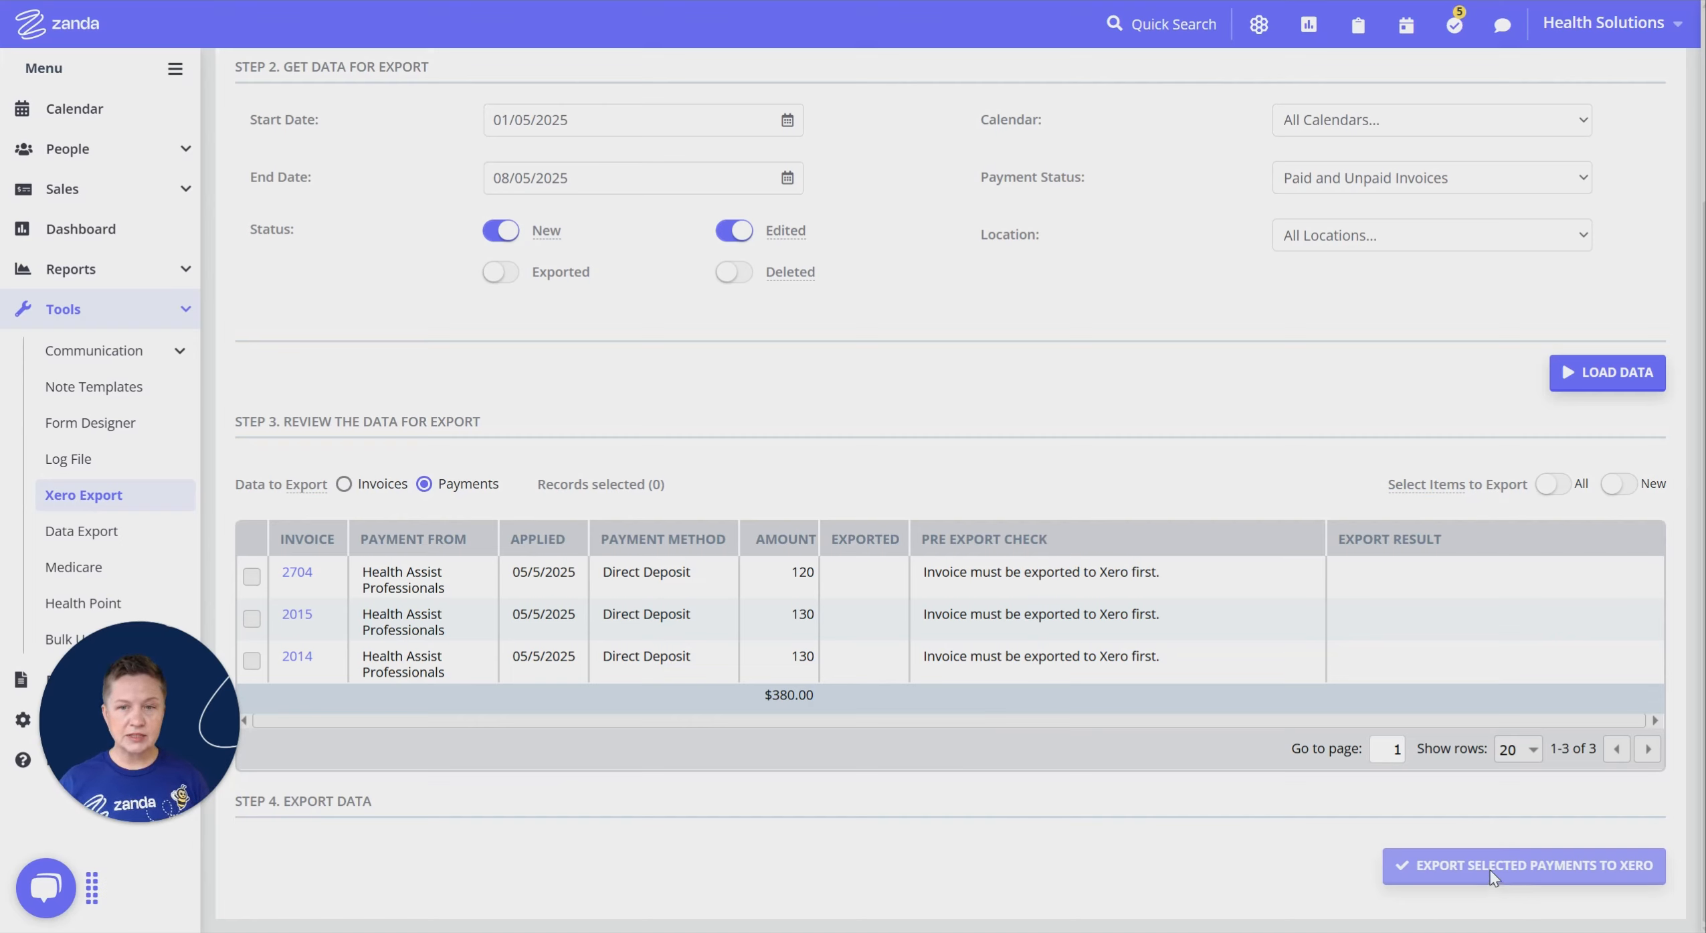
click(1466, 870)
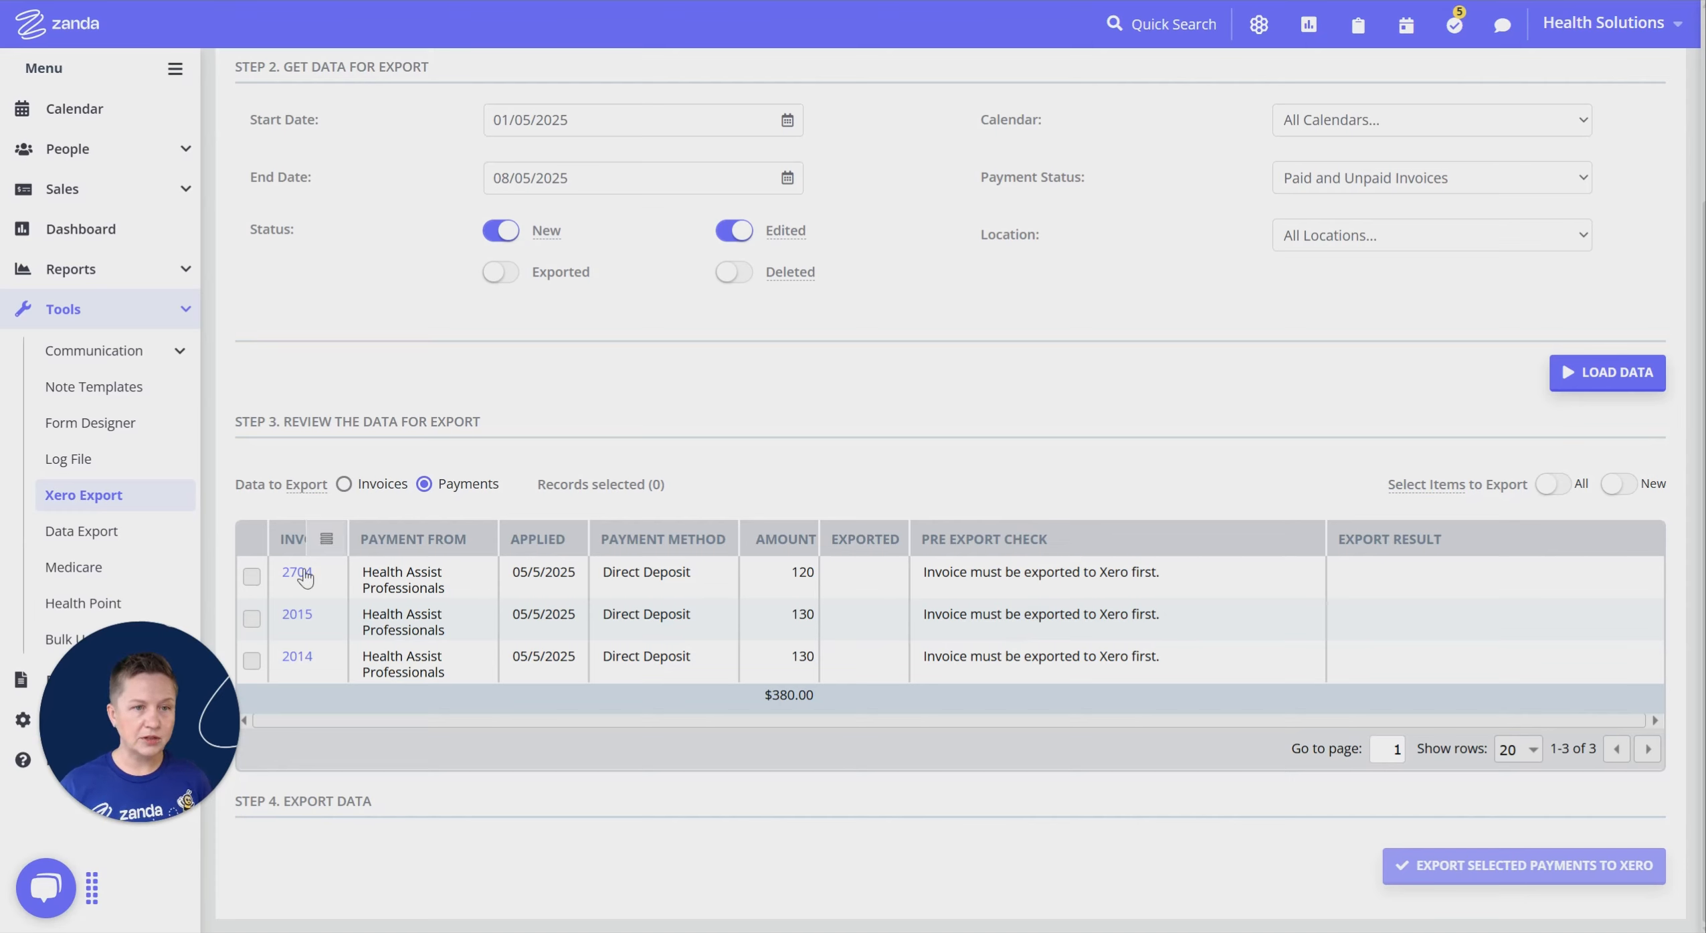
- Switch the data to export to invoices and select only the Initial Consultation 2024 invoice dated 06/5/2025
click(344, 485)
scroll(356, 506, down, 2)
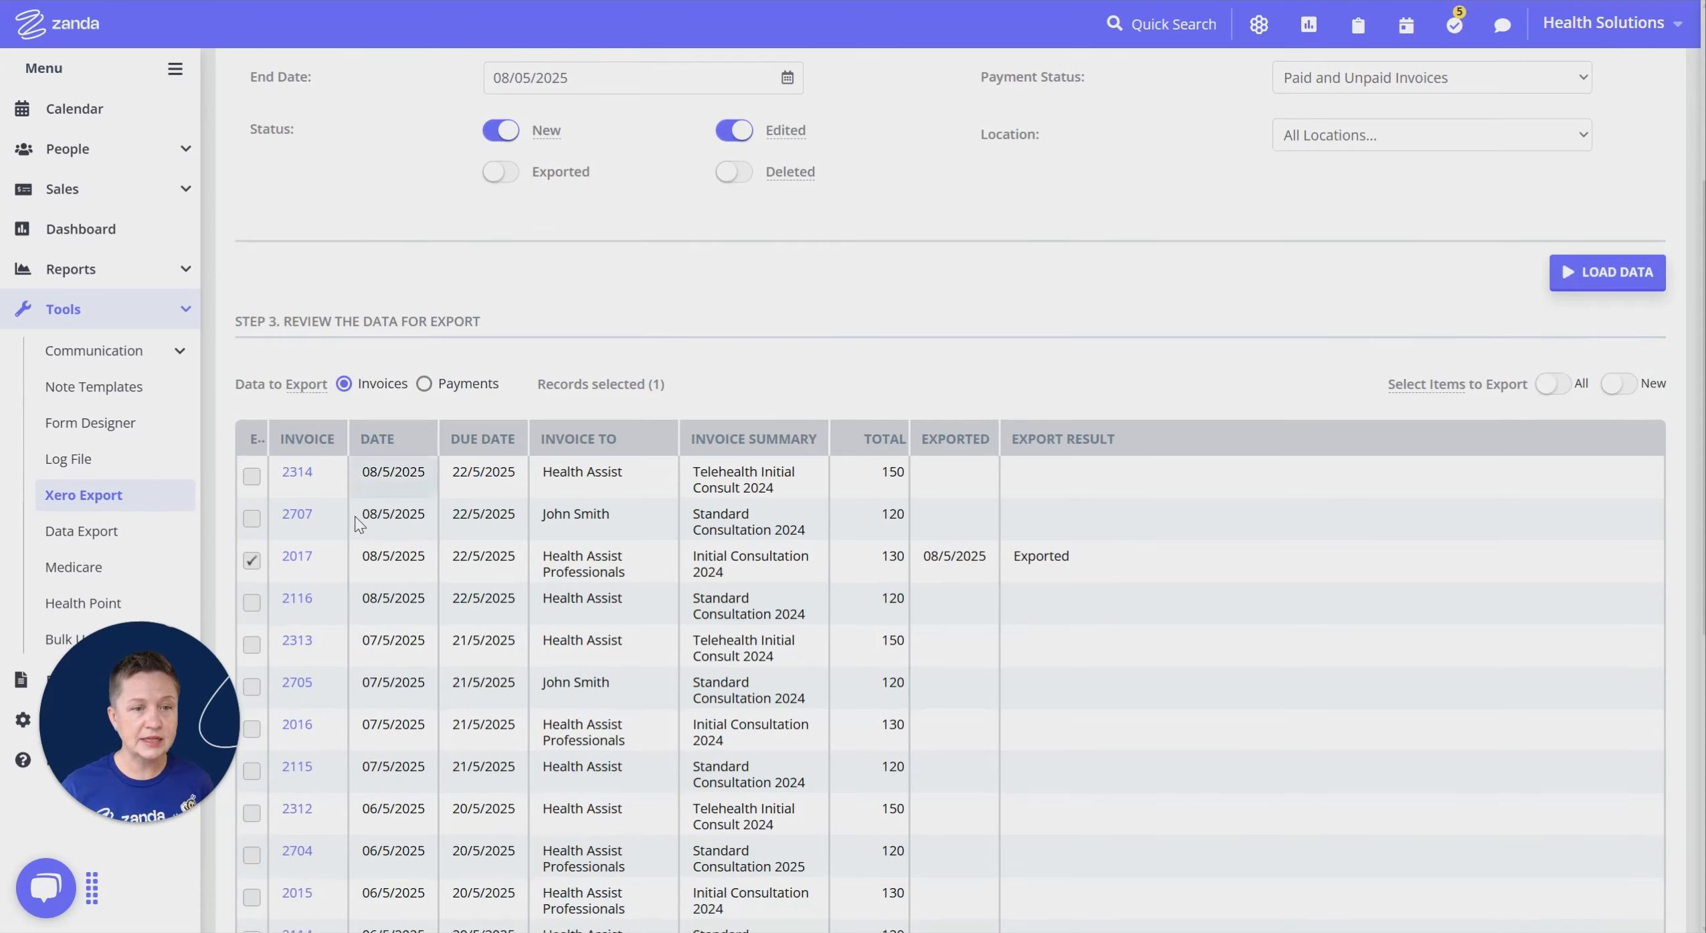
scroll(303, 529, down, 2)
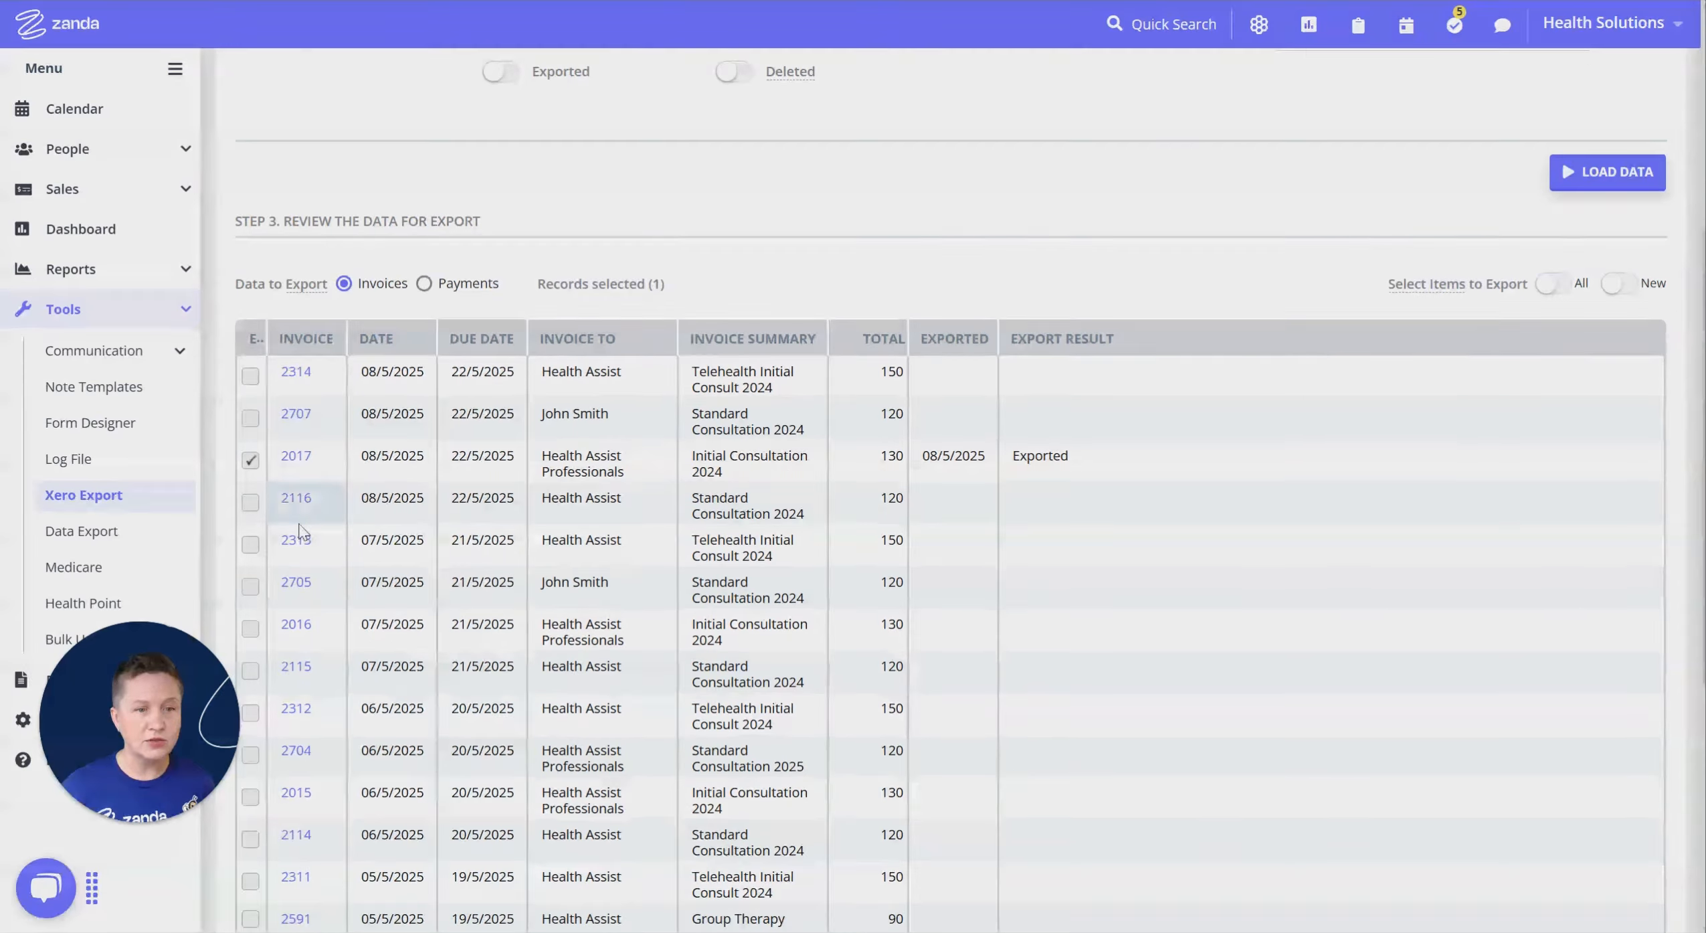
click(251, 796)
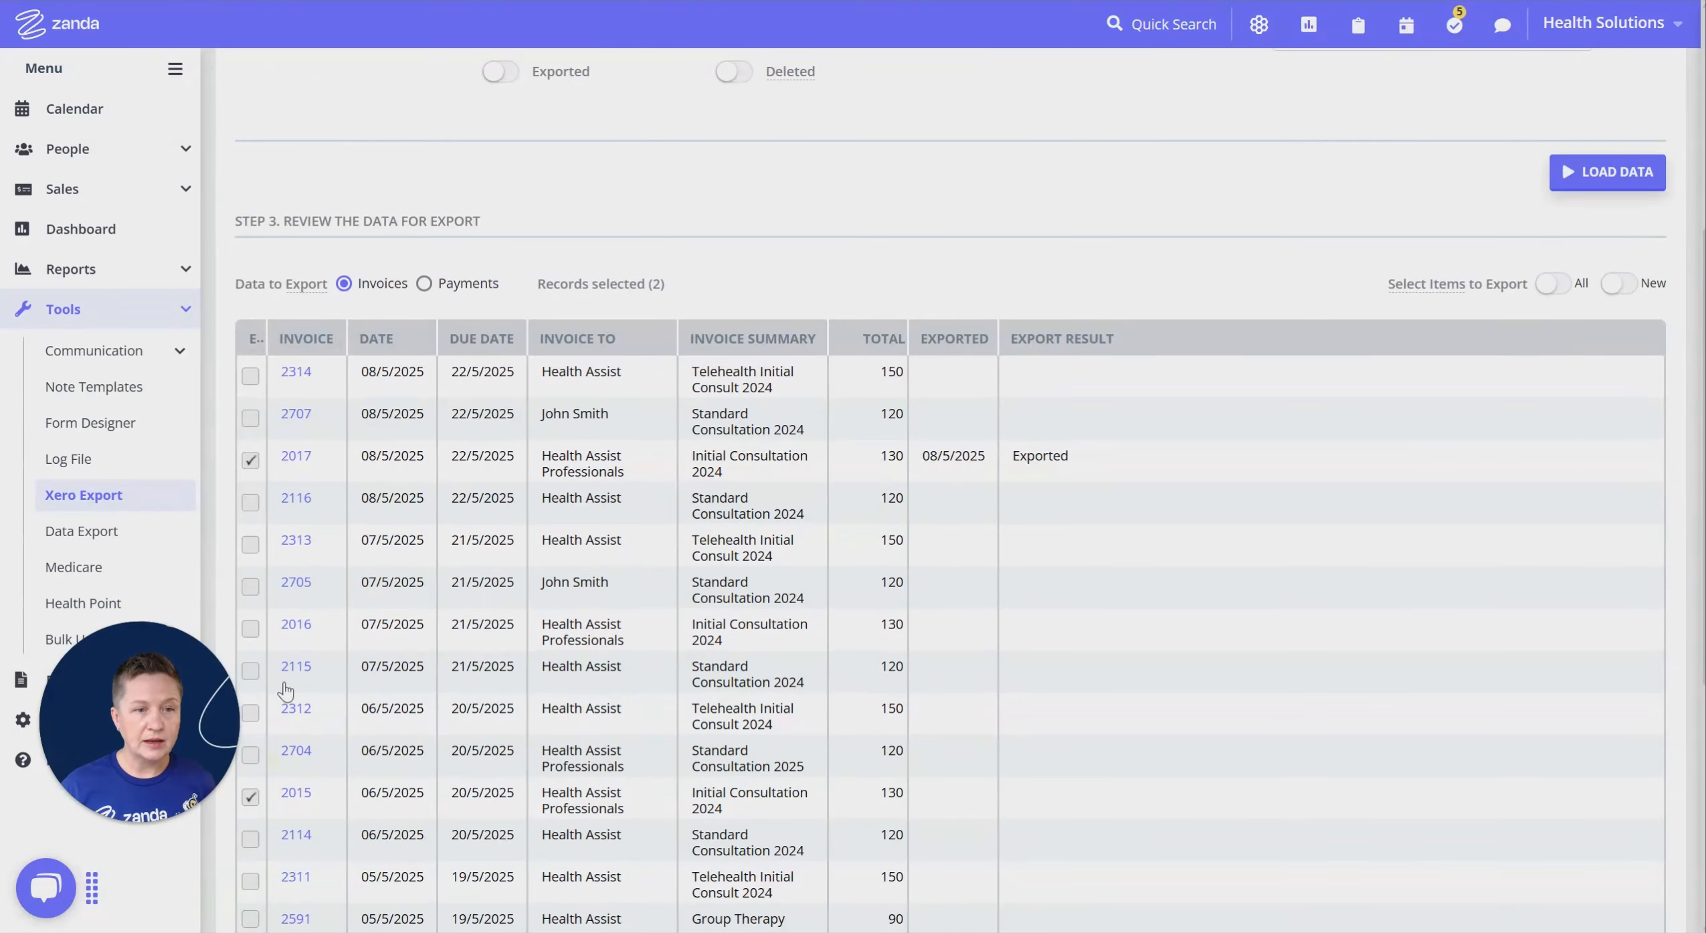
click(252, 462)
- Export the selected invoice to Xero with the Approved status, accepting the confirmation
scroll(564, 669, down, 4)
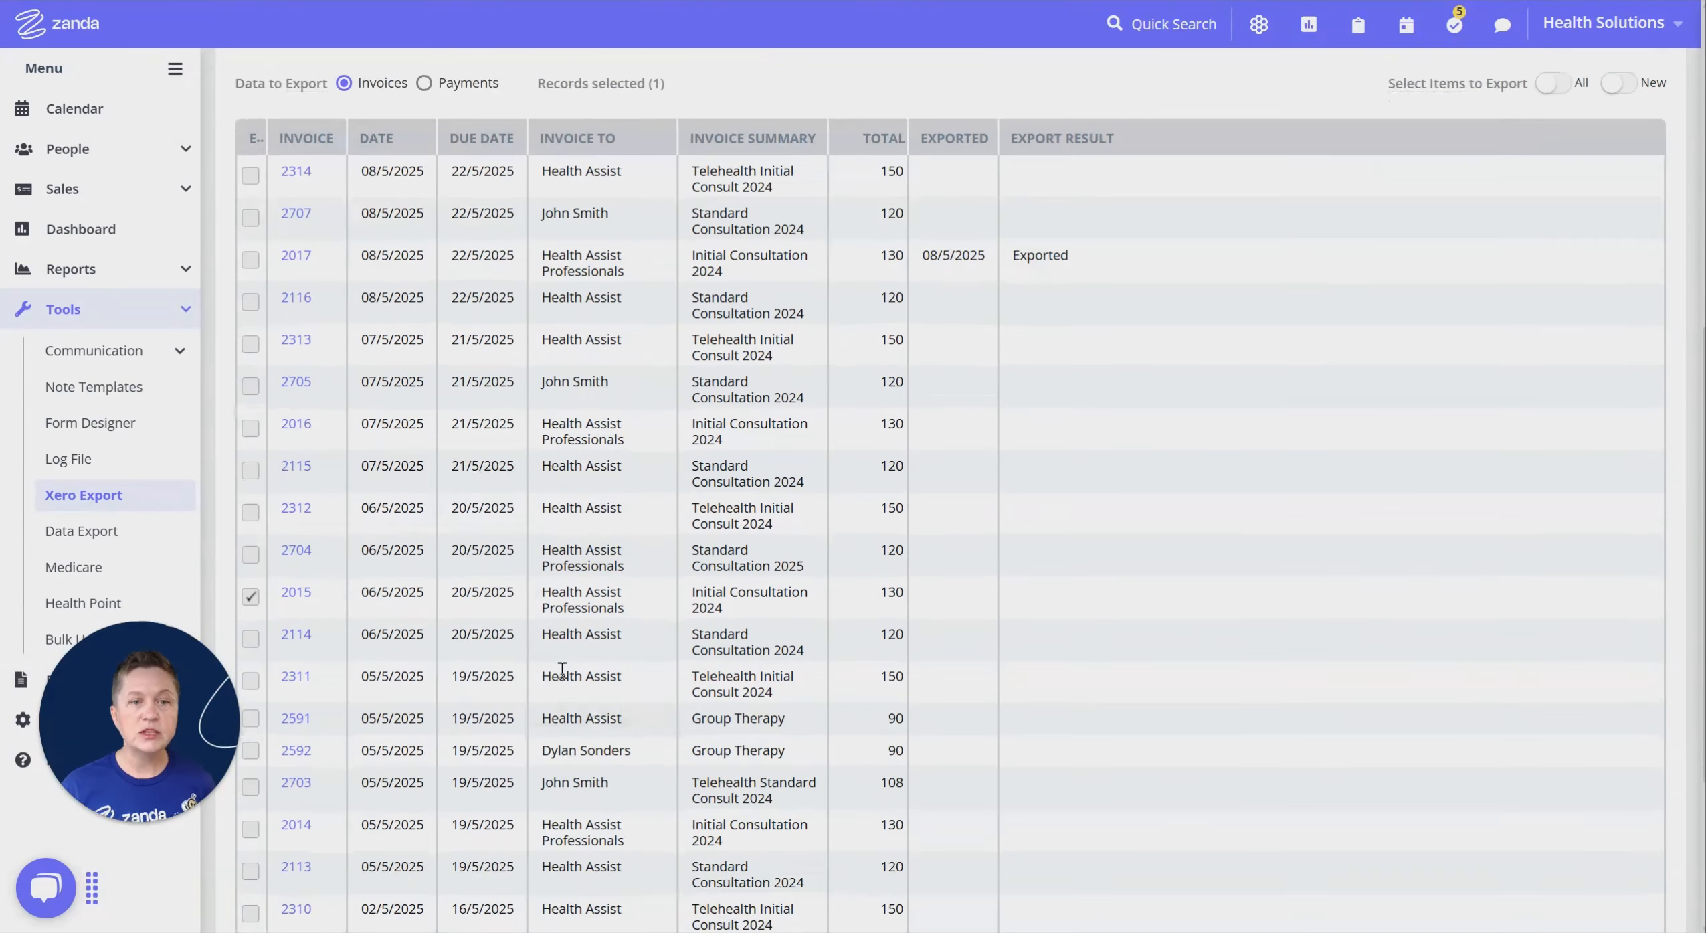
scroll(602, 676, down, 5)
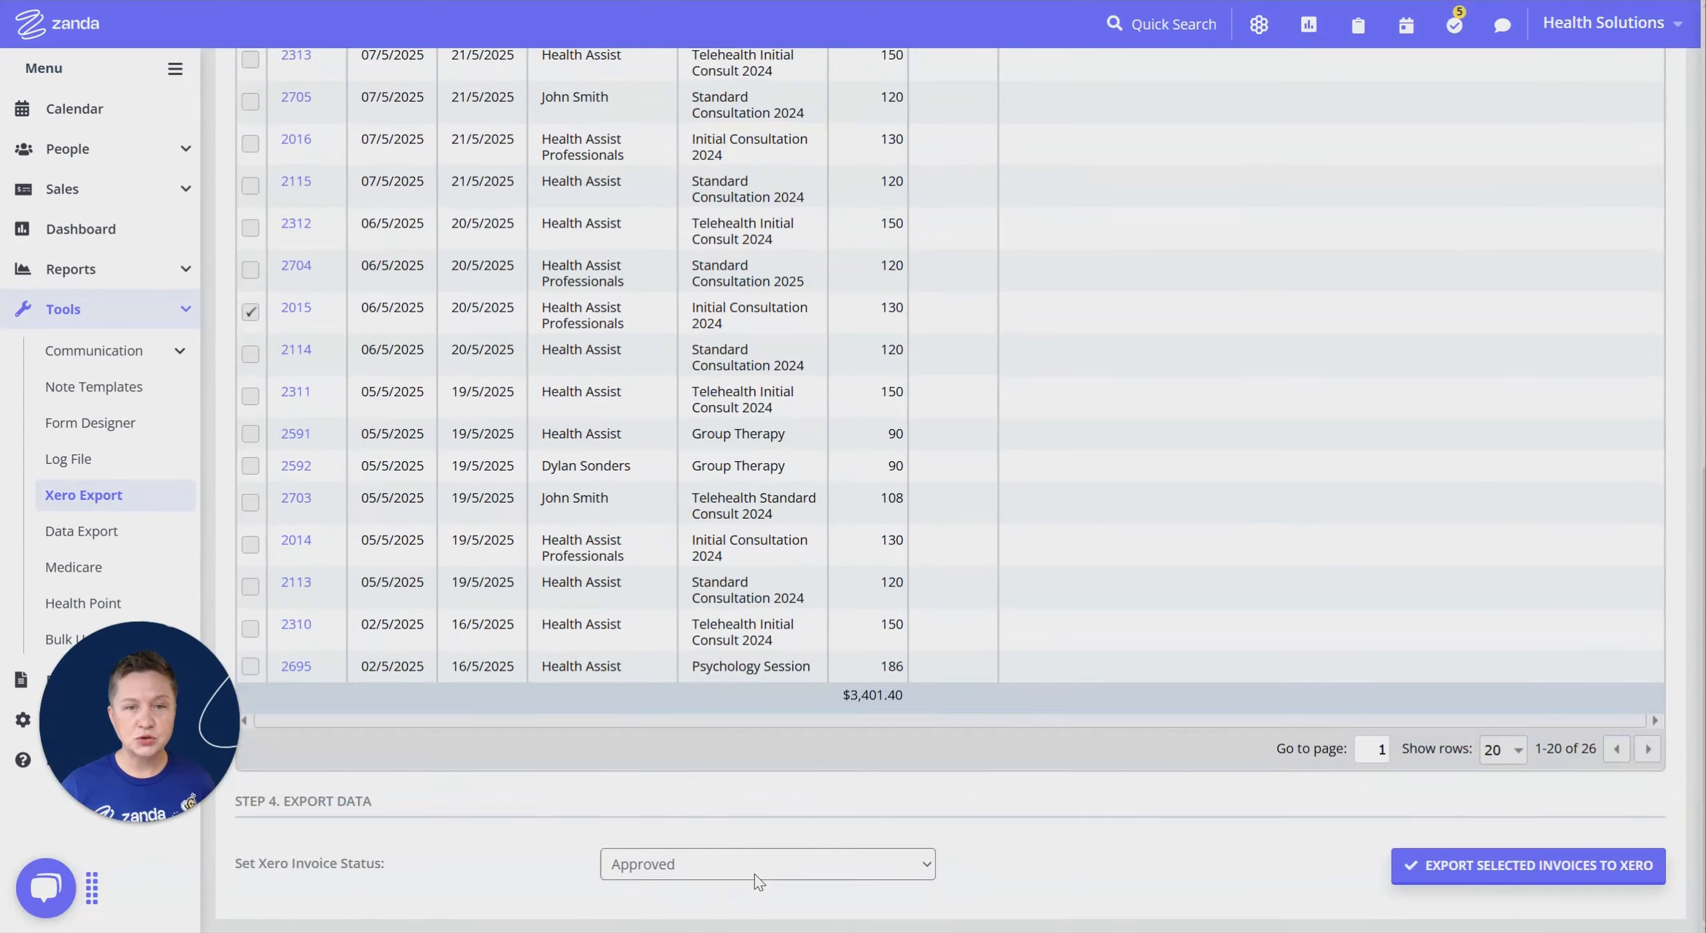
click(1511, 869)
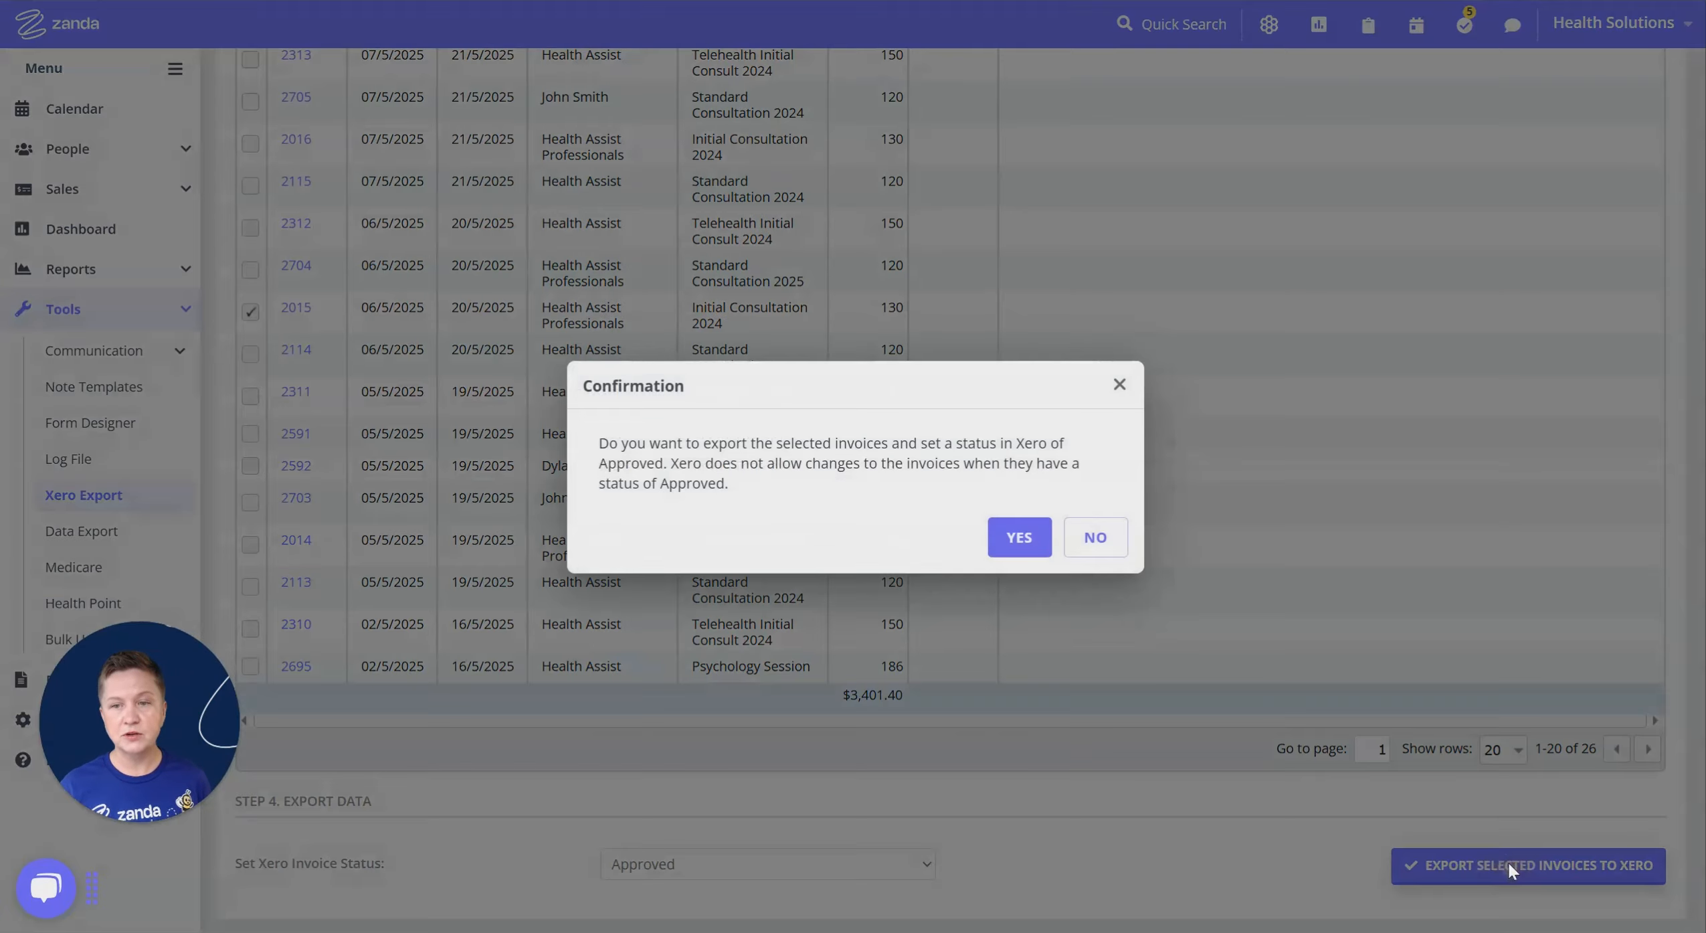
click(1022, 542)
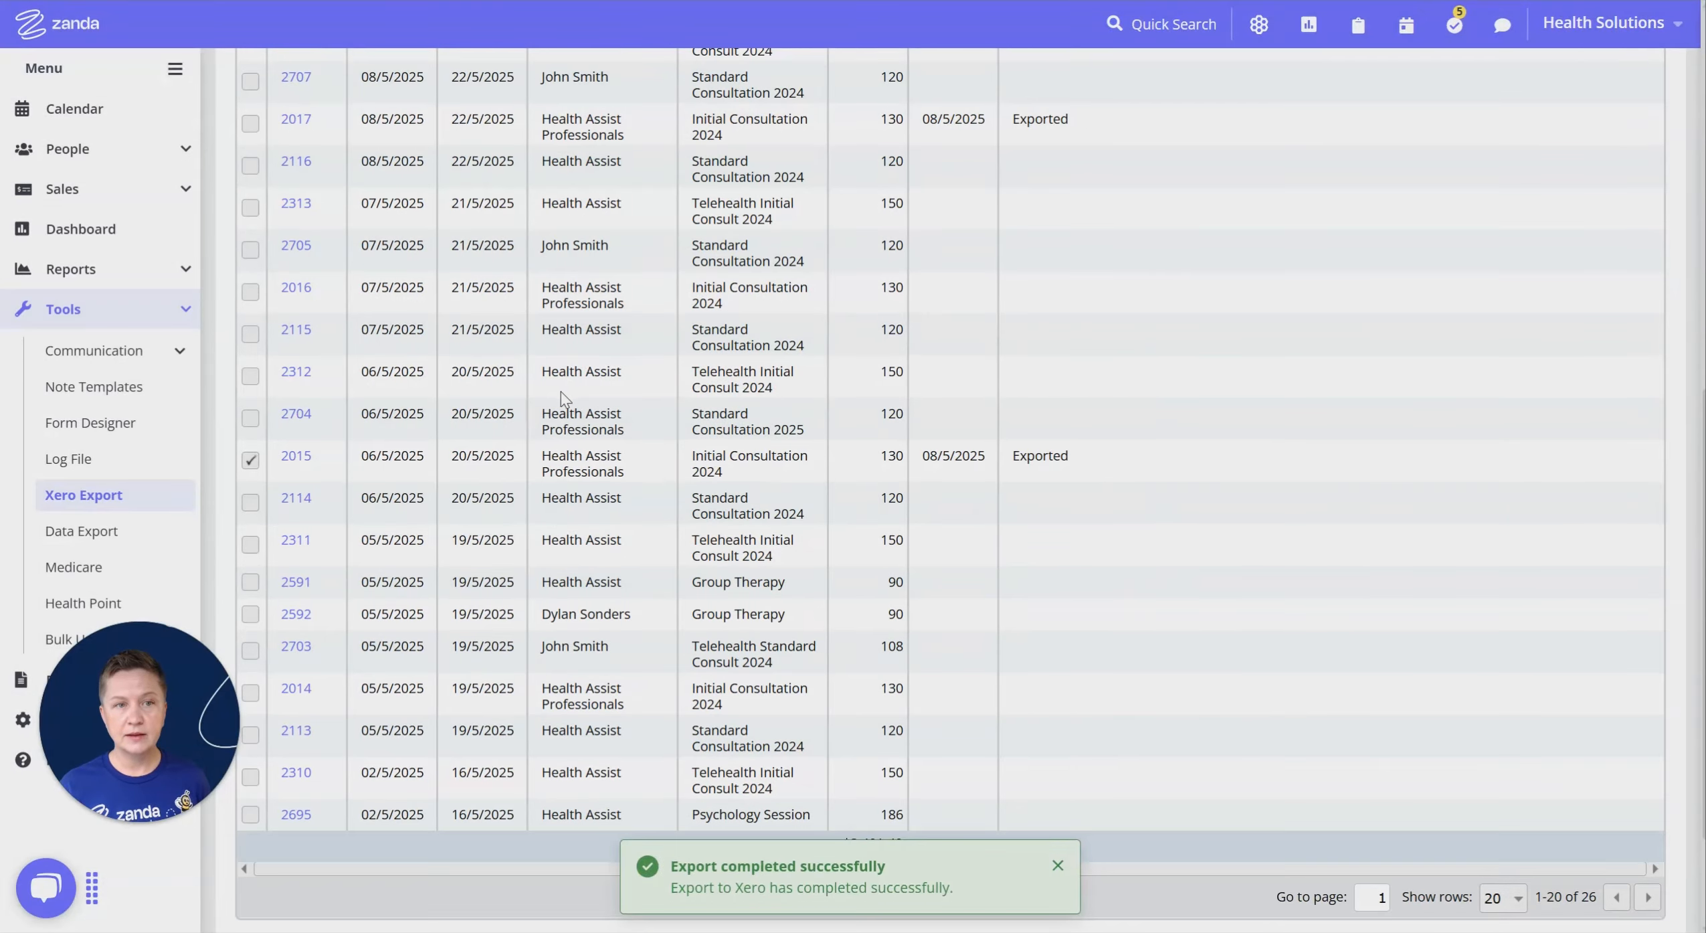
- Switch to payments, select the 130 payment that has no pre-export check message, and export it to Xero, accepting the confirmation
scroll(561, 392, up, 10)
click(447, 552)
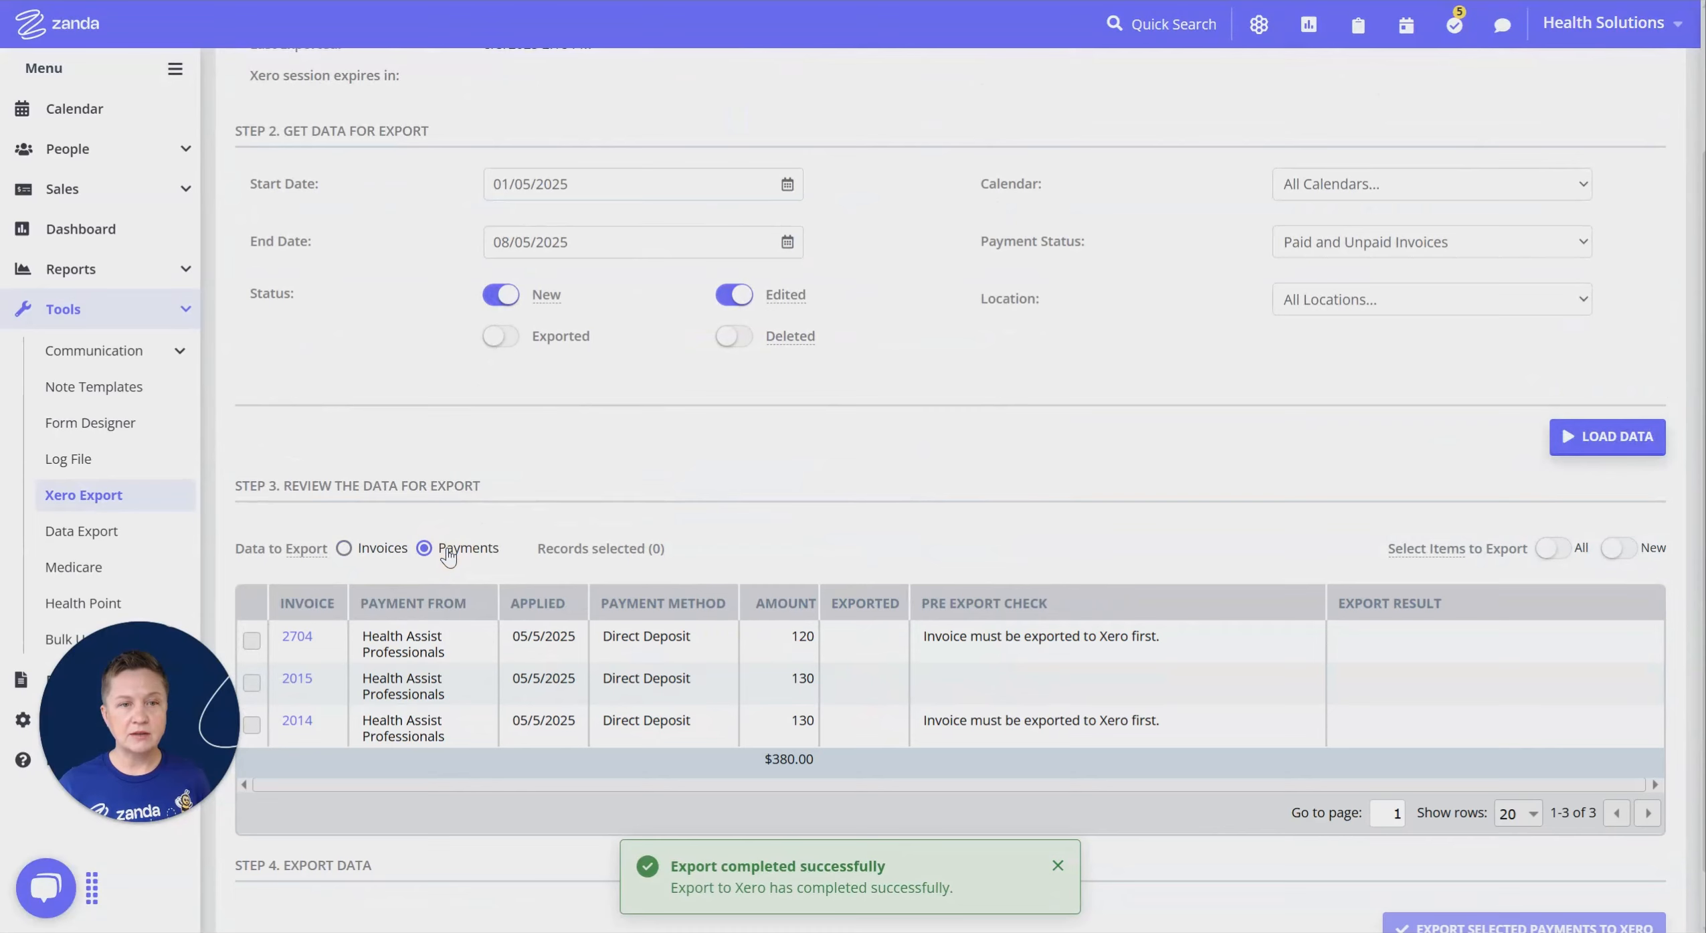
scroll(482, 521, down, 1)
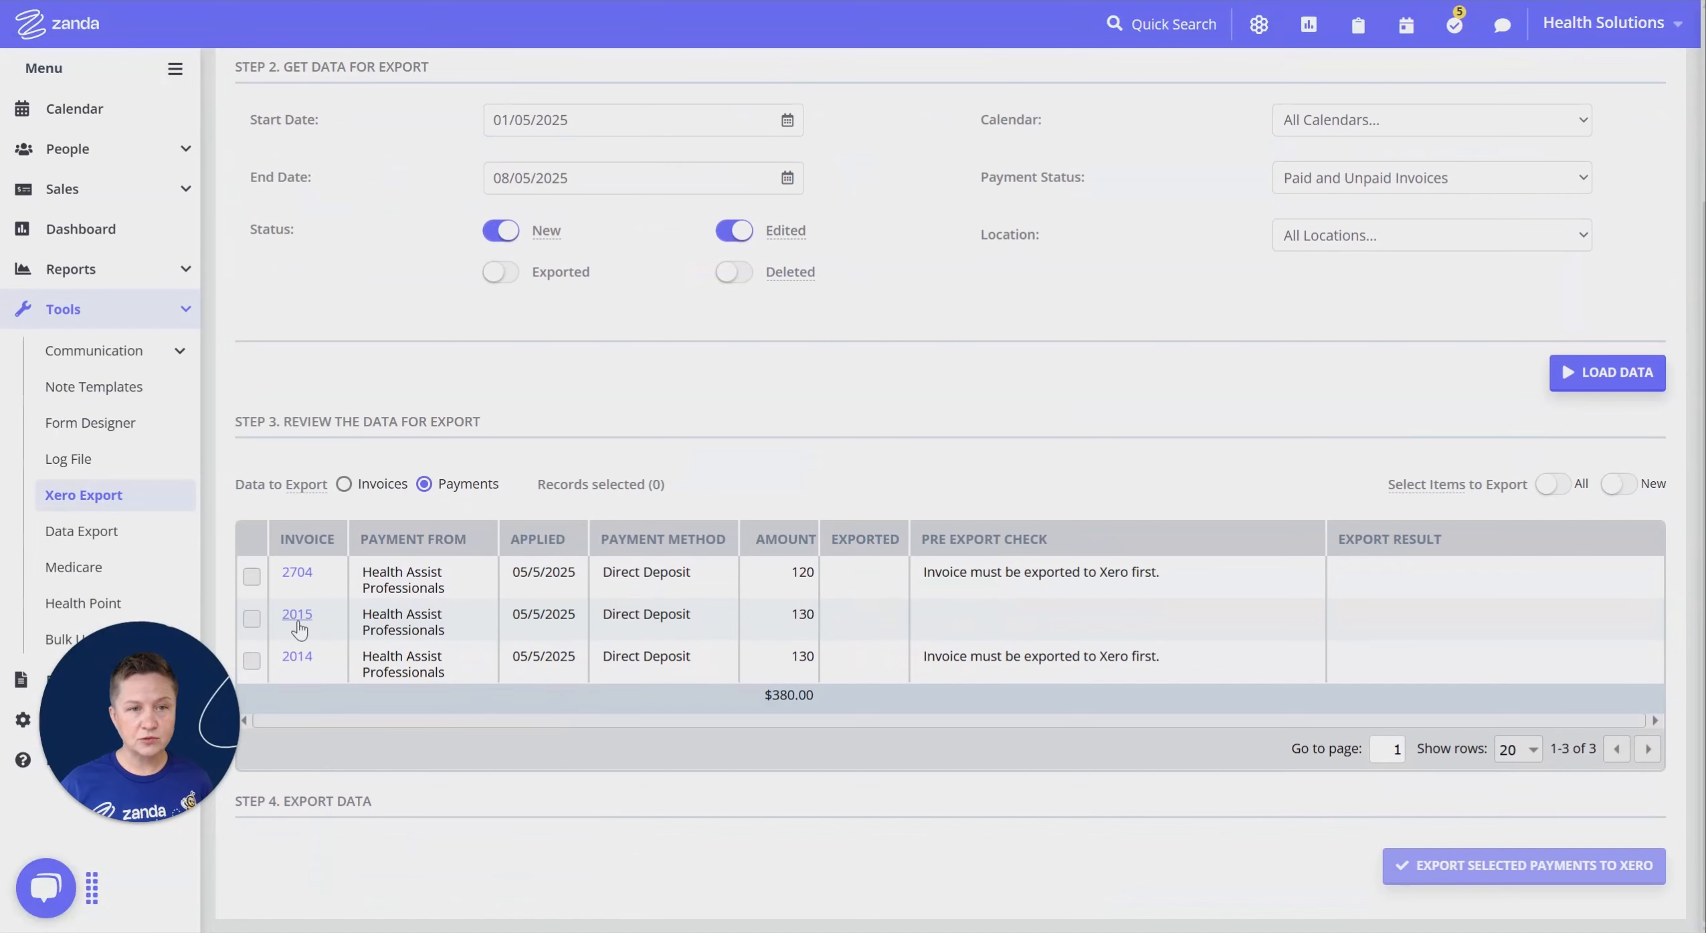
click(252, 618)
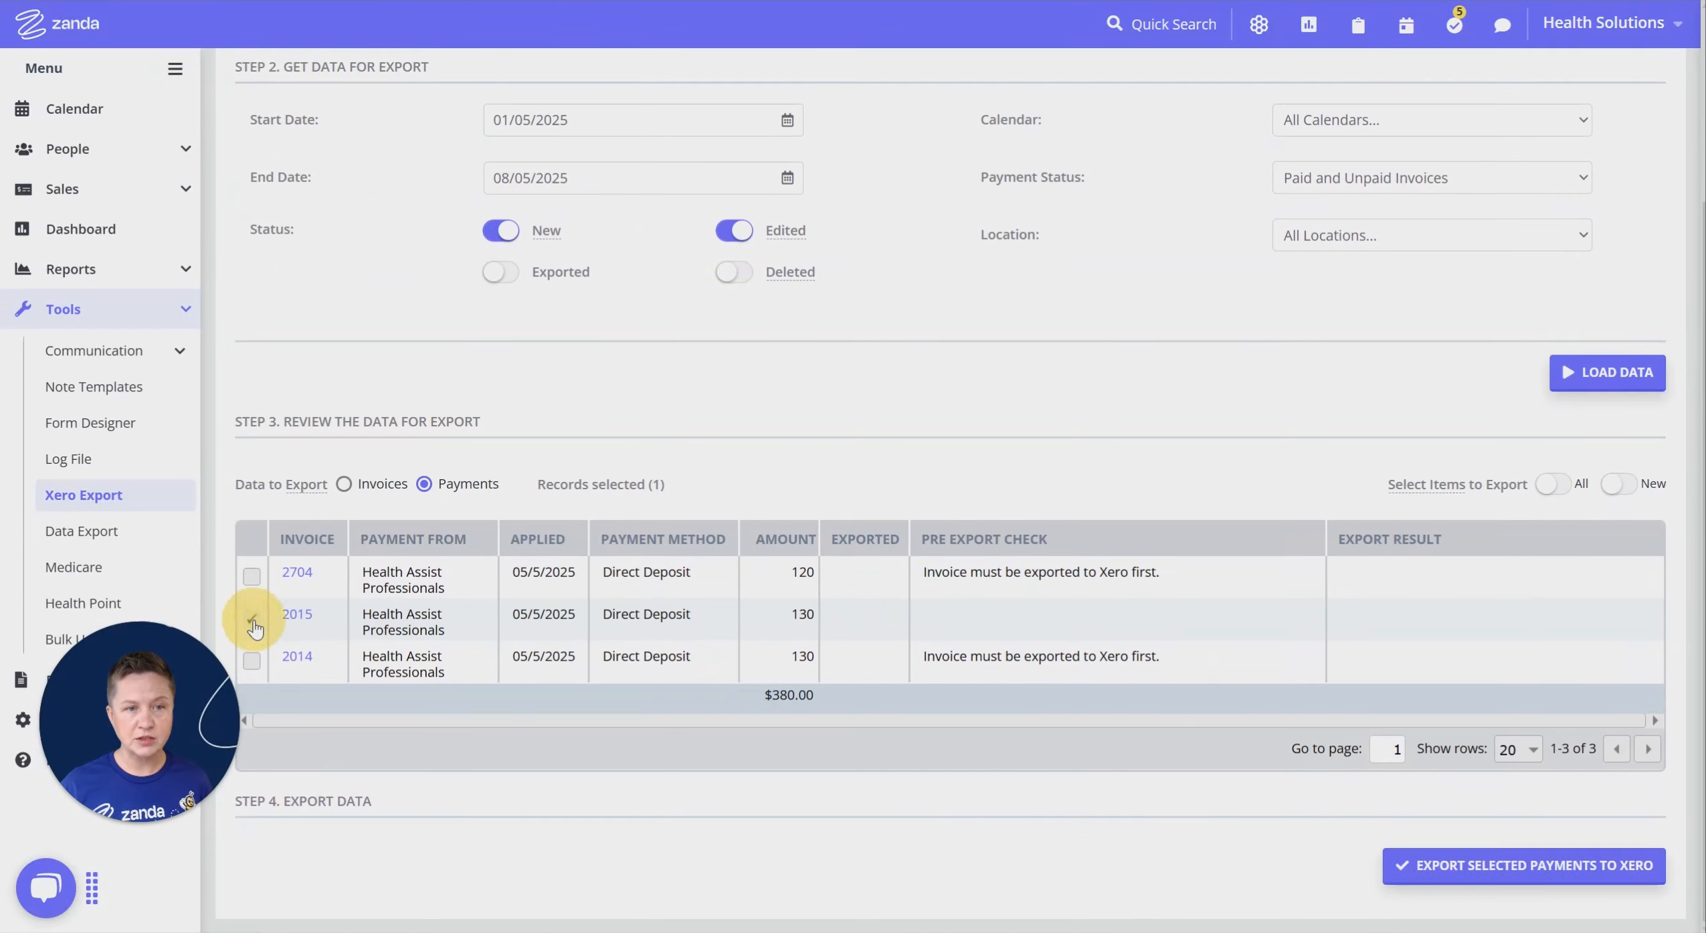
click(1492, 866)
click(1020, 549)
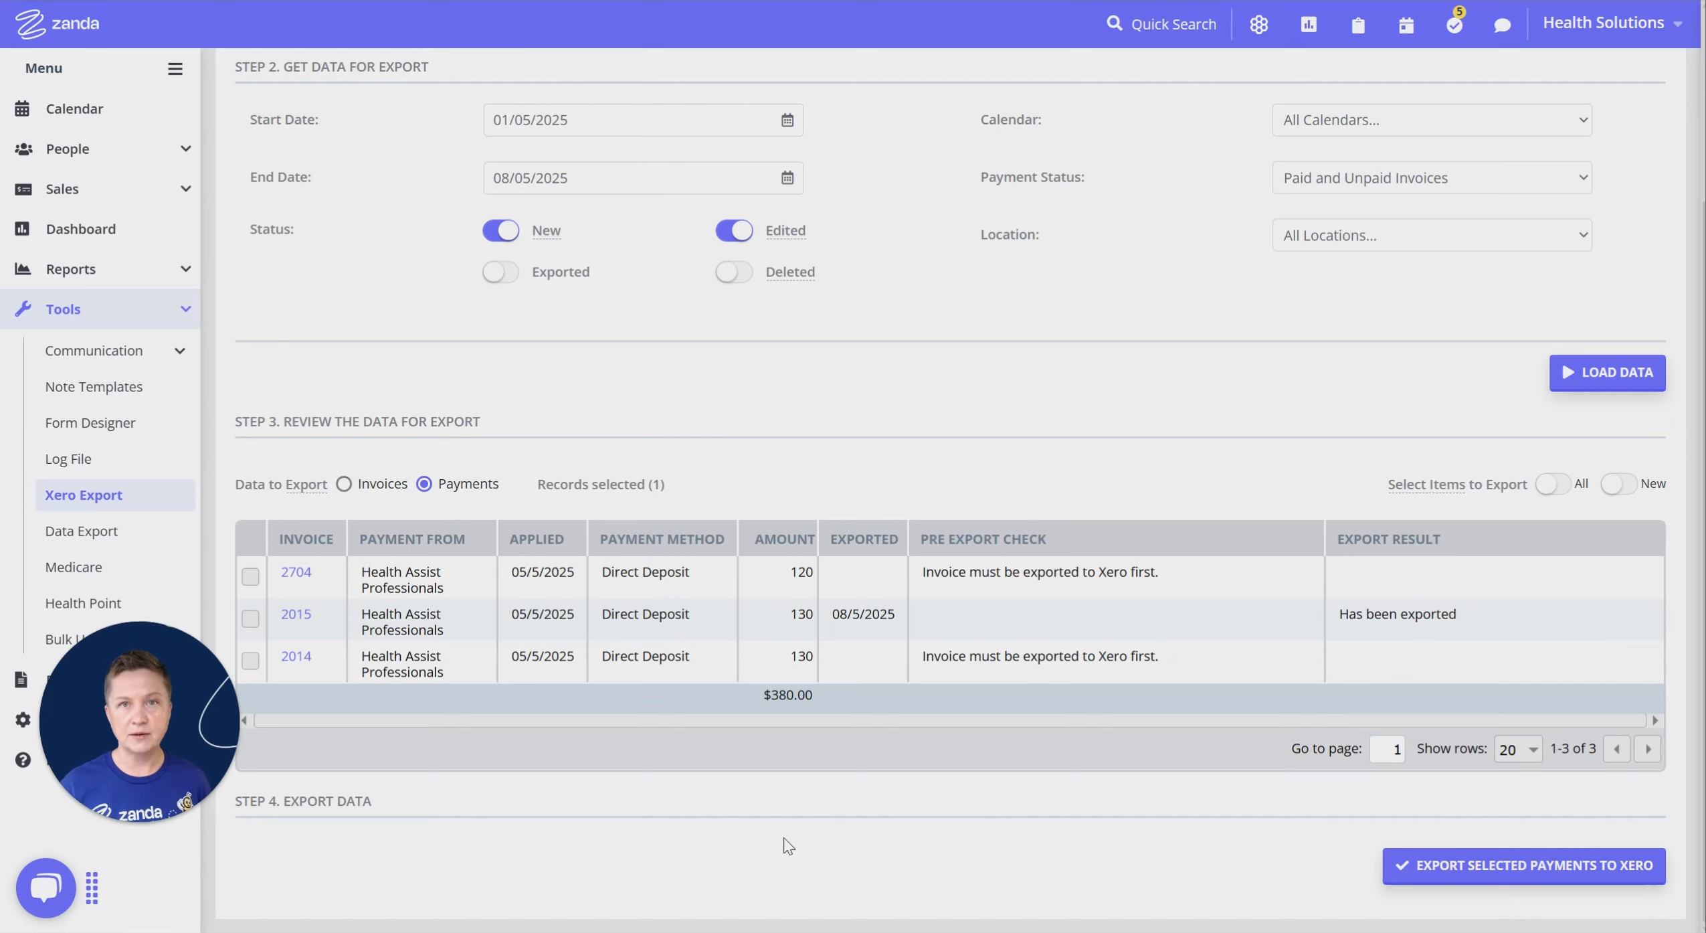
- Switch the data to export back to invoices and refresh the data from the first listed invoice
click(367, 485)
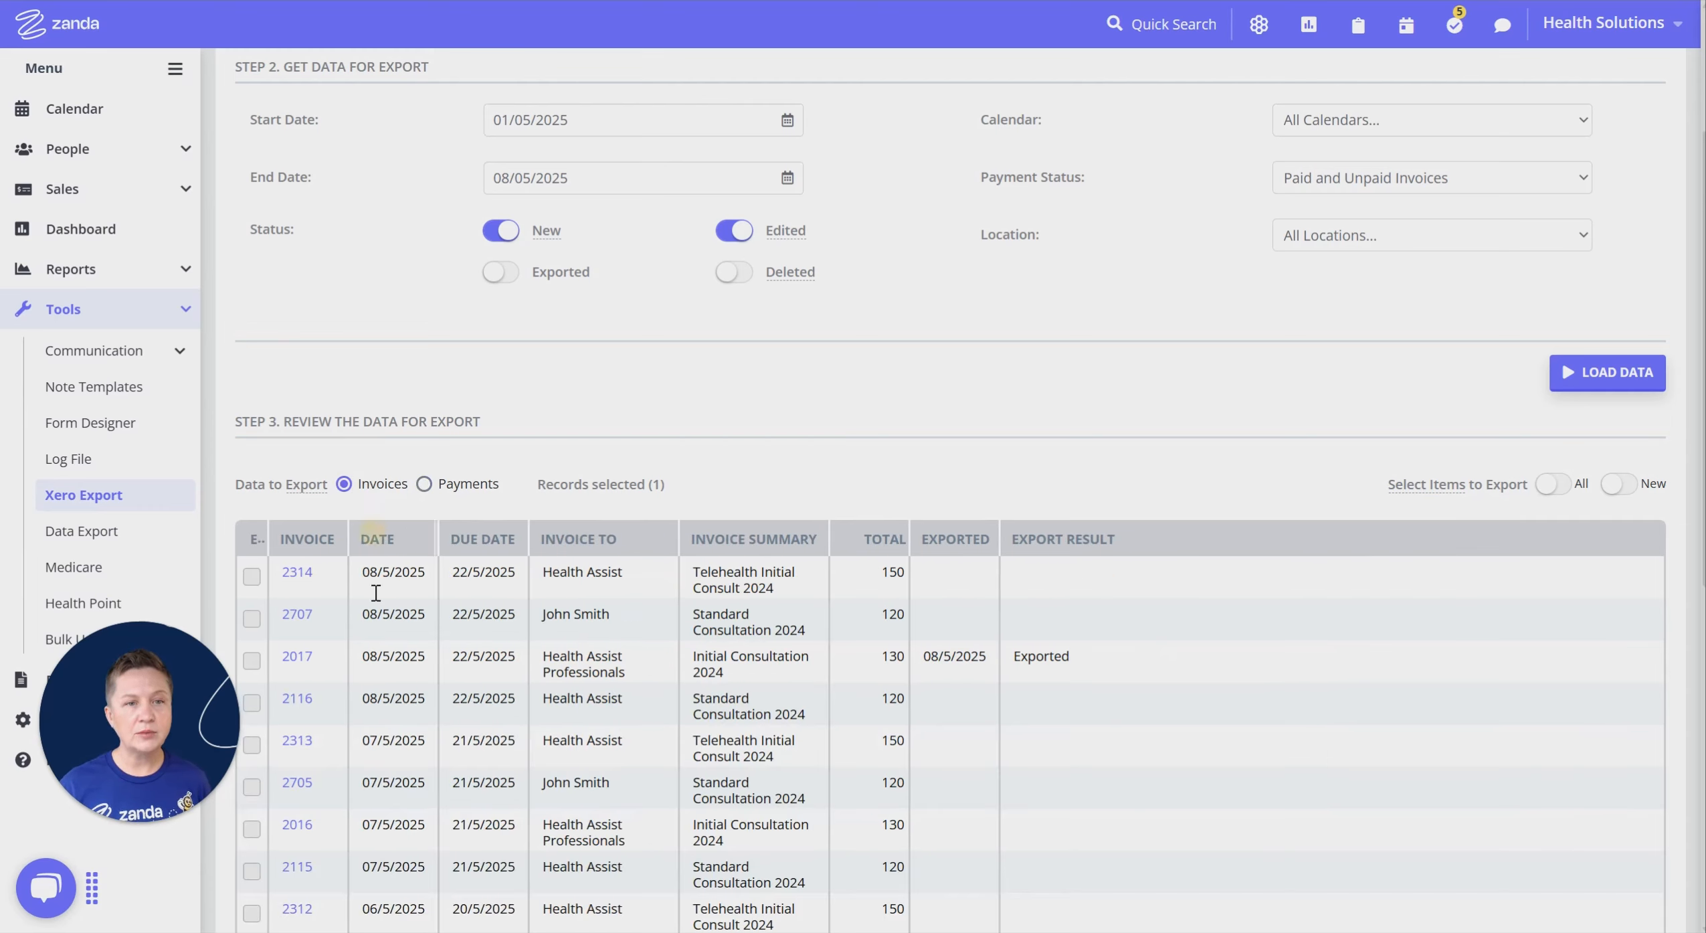
scroll(702, 438, down, 3)
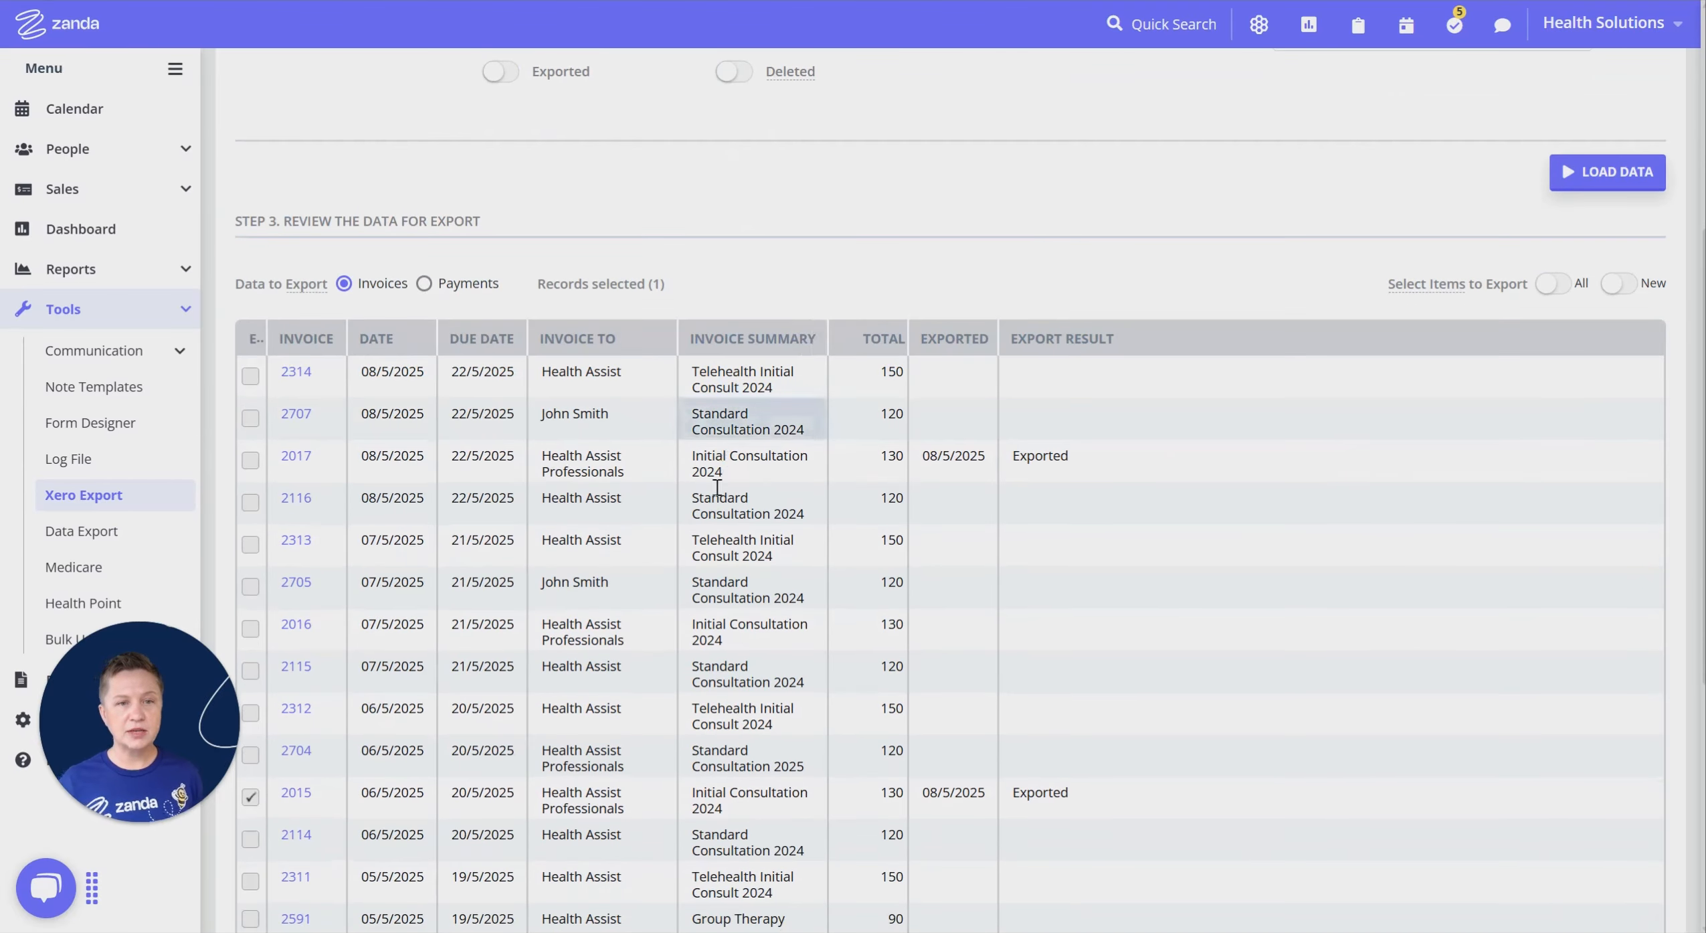
right_click(295, 379)
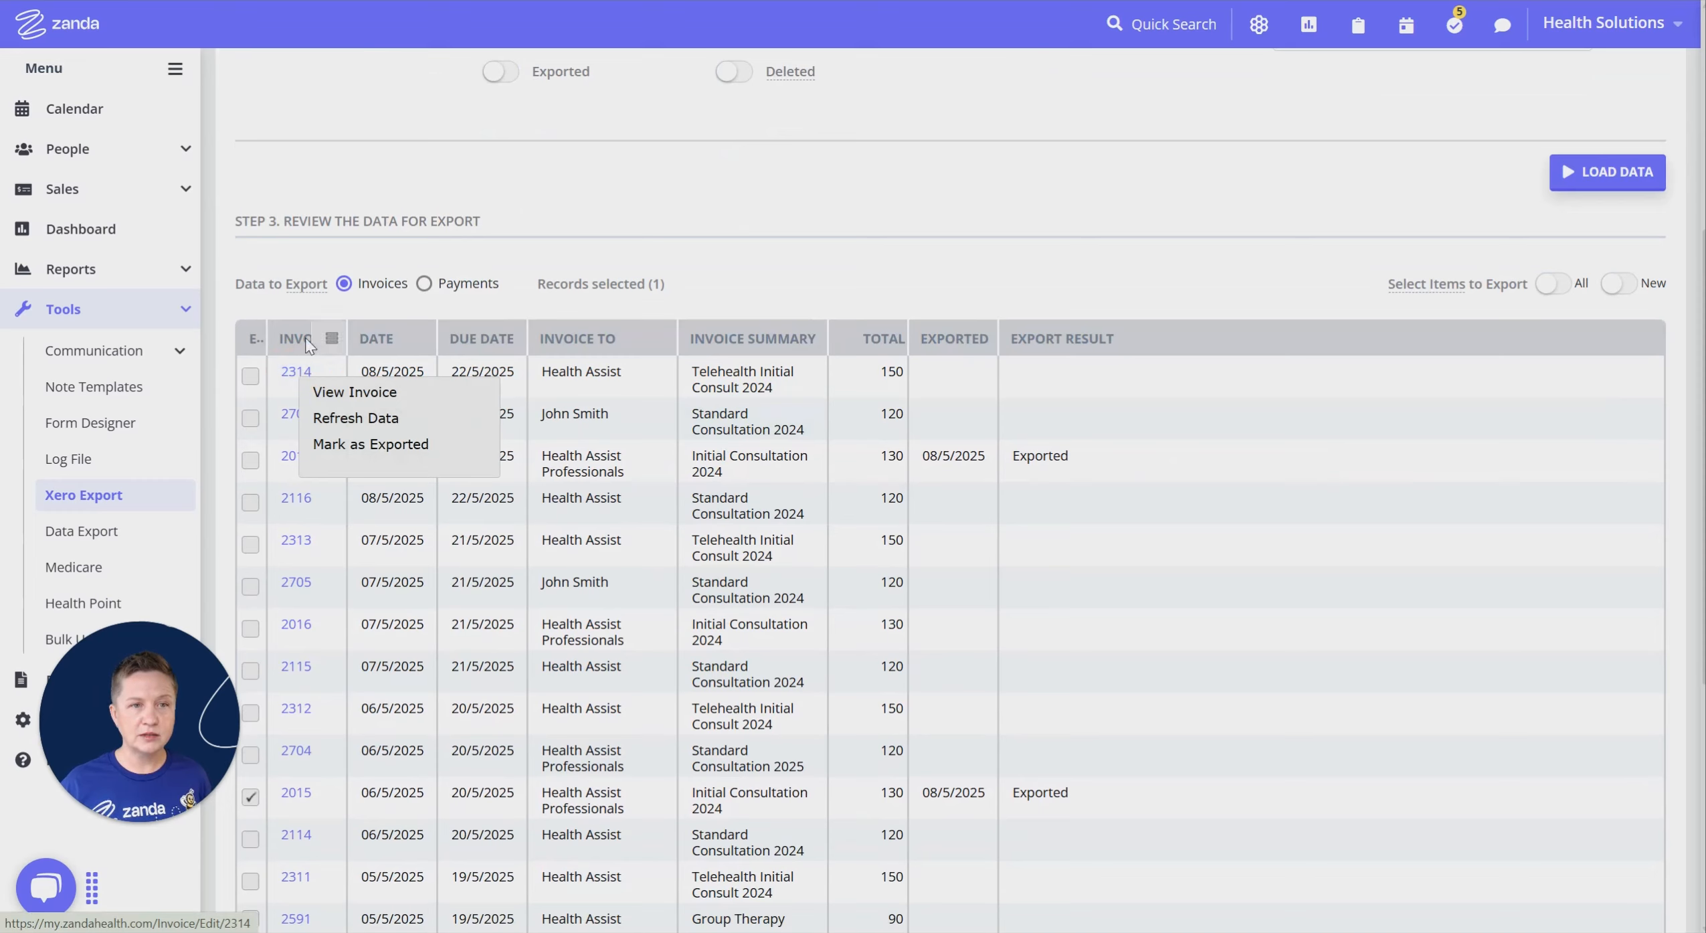
click(382, 421)
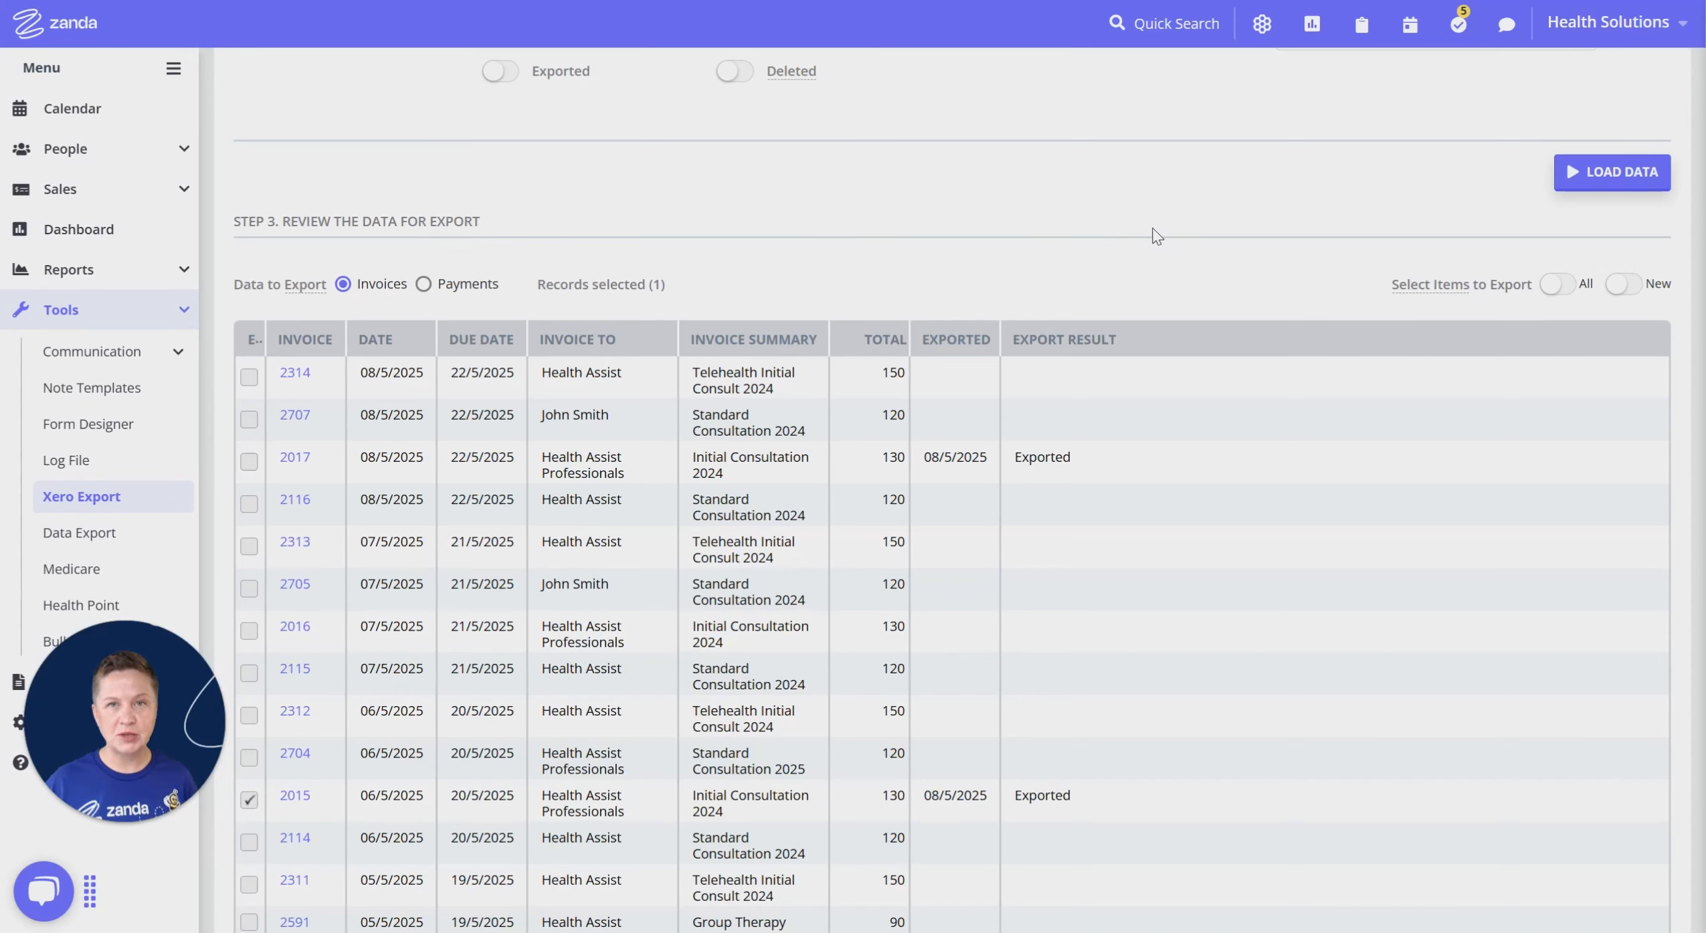
- Compare the export results shown in the payments list and the invoices list
click(424, 284)
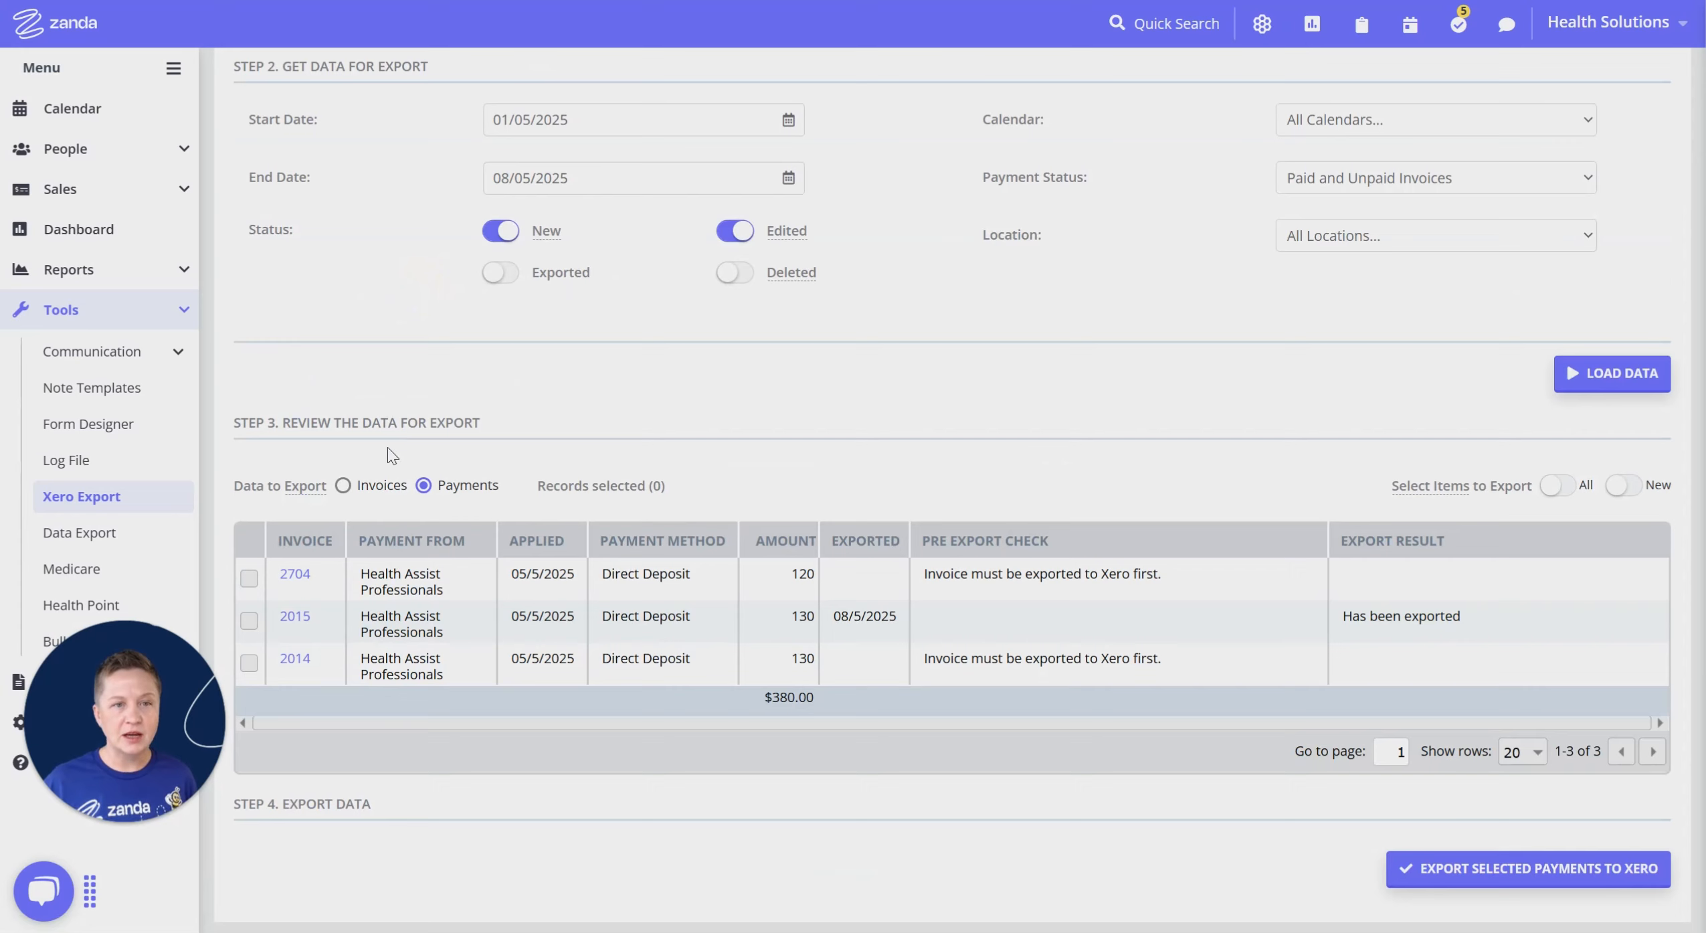
click(343, 485)
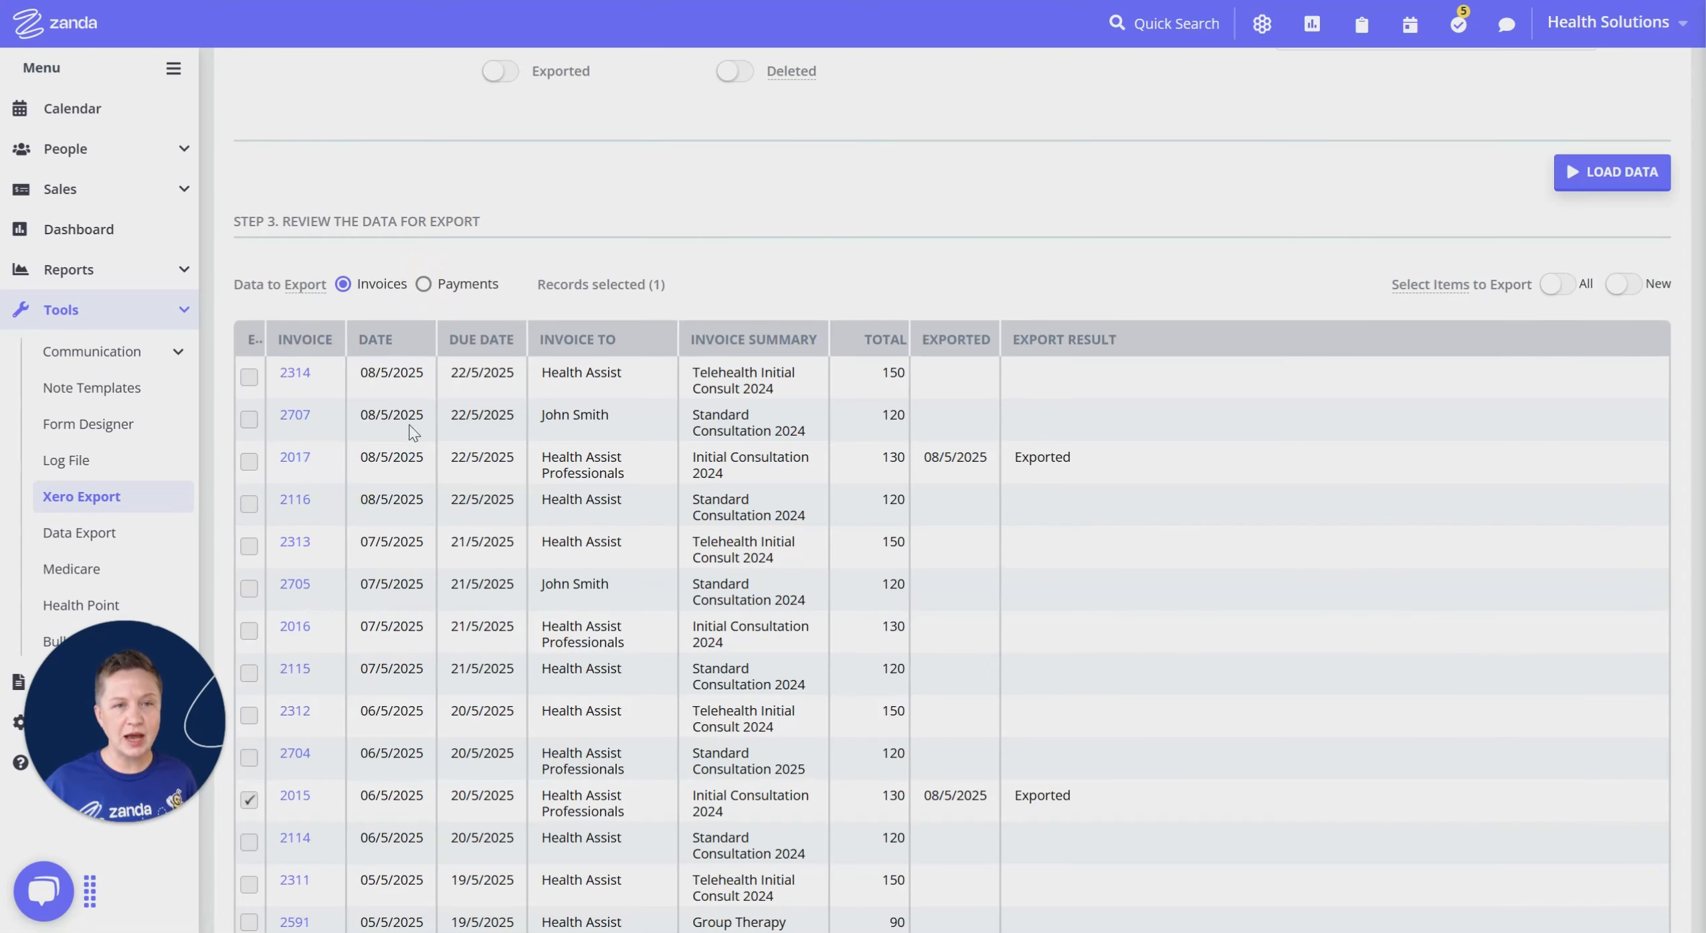
scroll(337, 516, down, 5)
scroll(603, 445, up, 5)
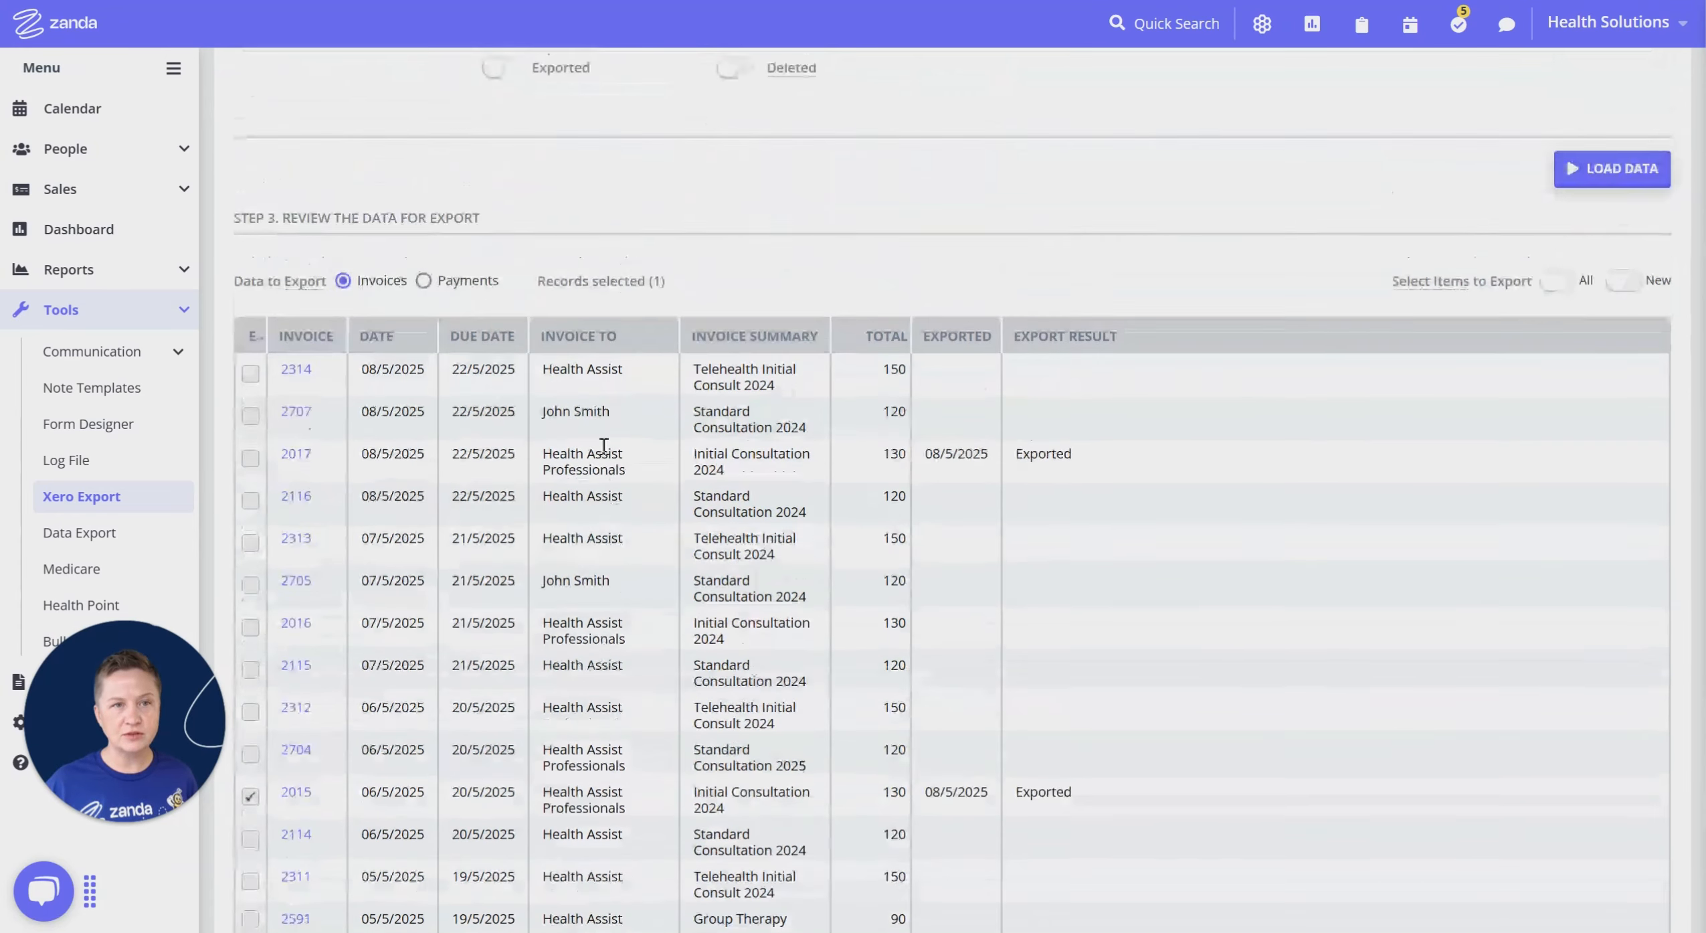
click(425, 281)
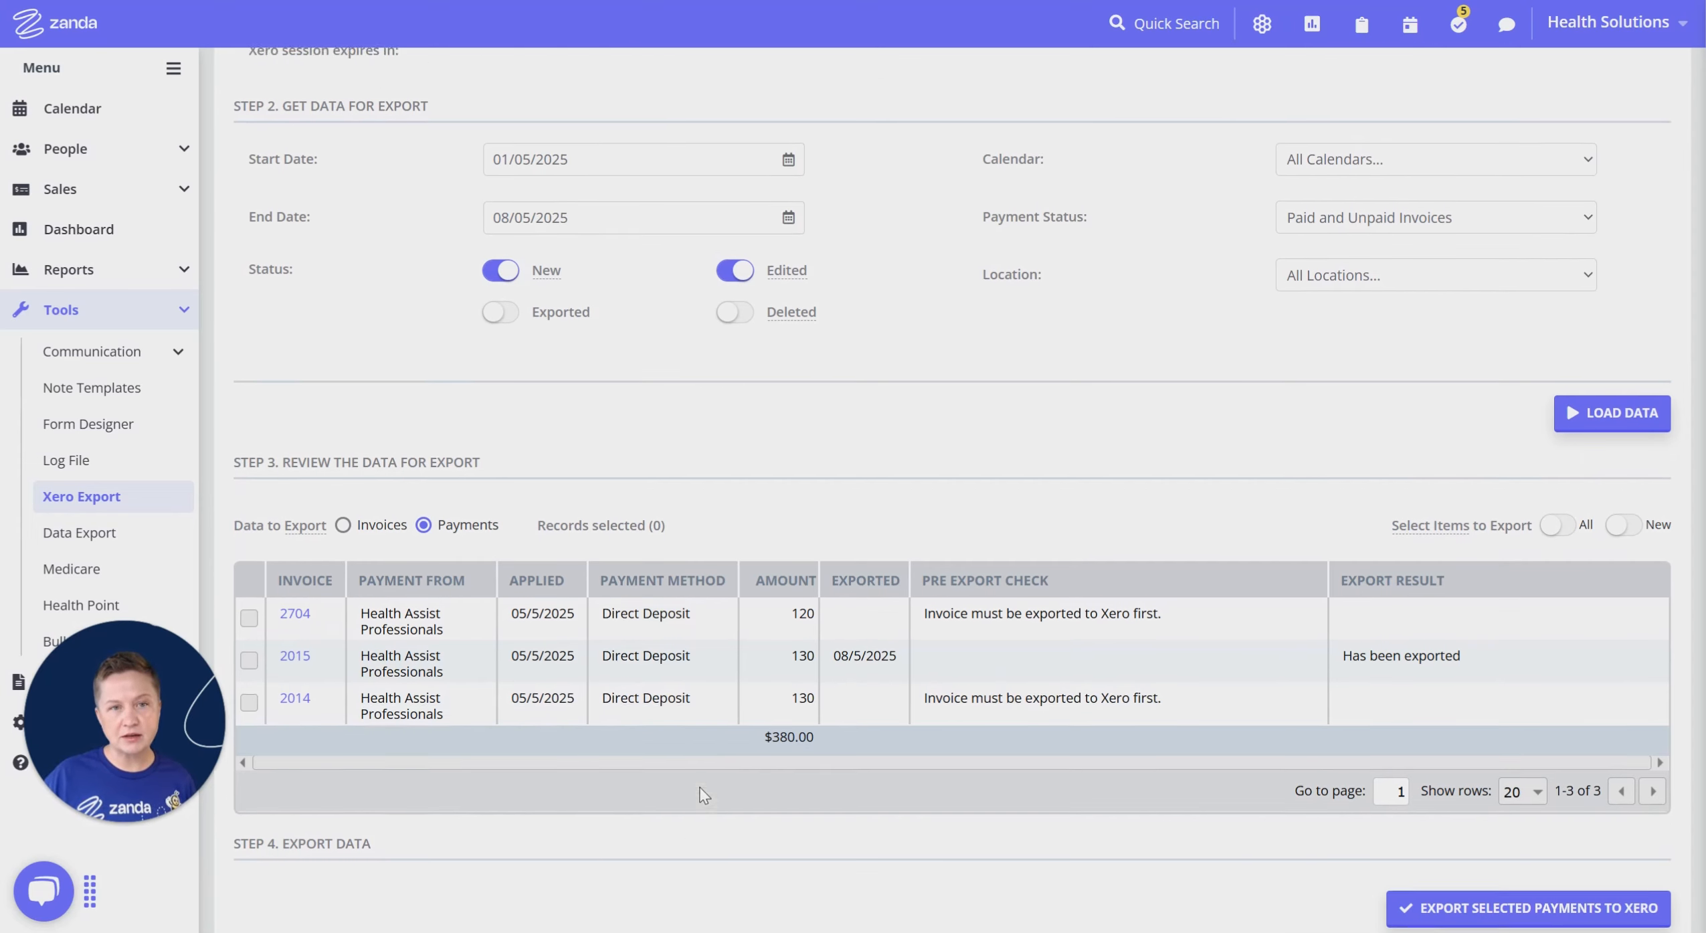
scroll(703, 736, up, 1)
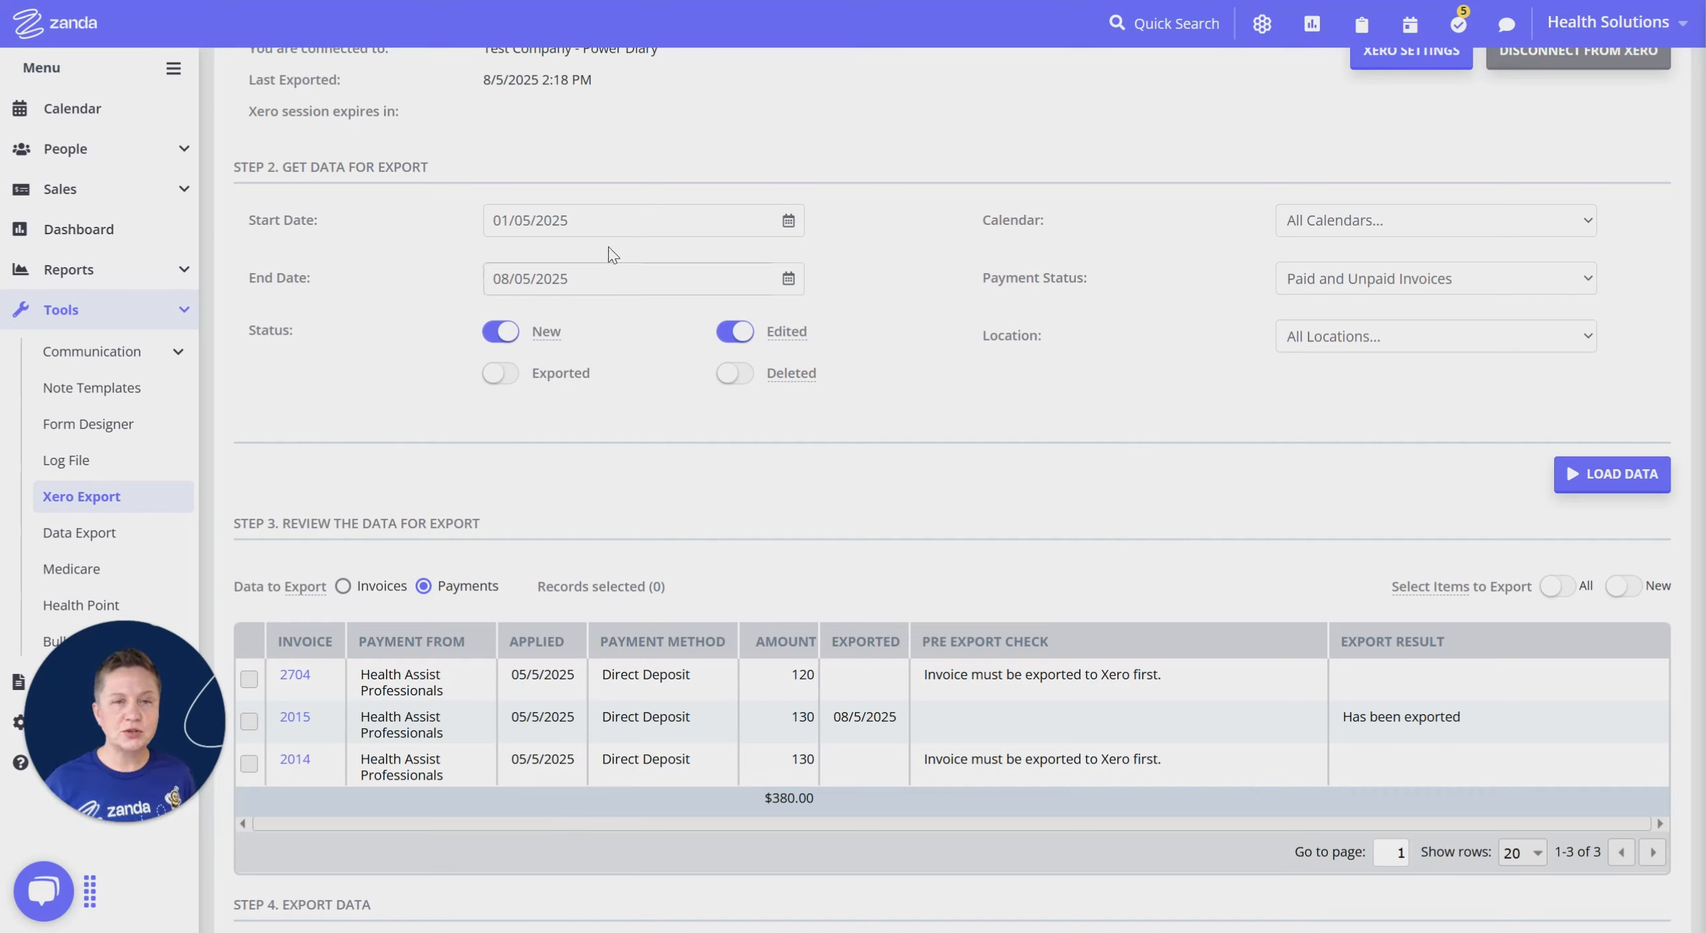
click(621, 220)
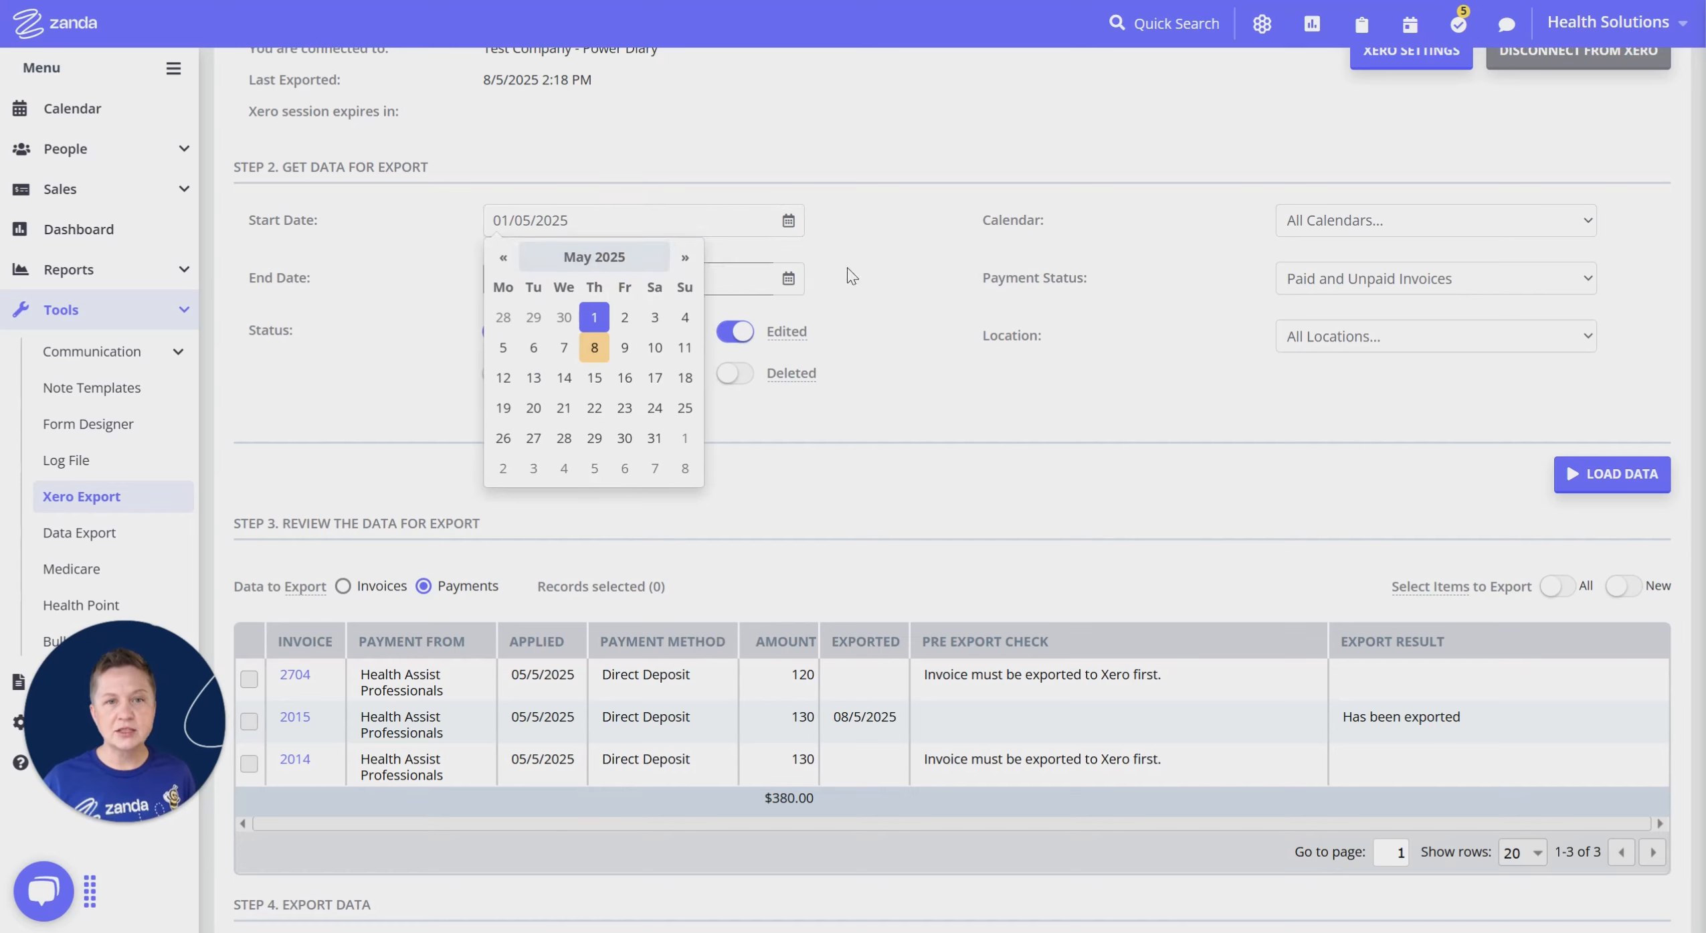
click(901, 308)
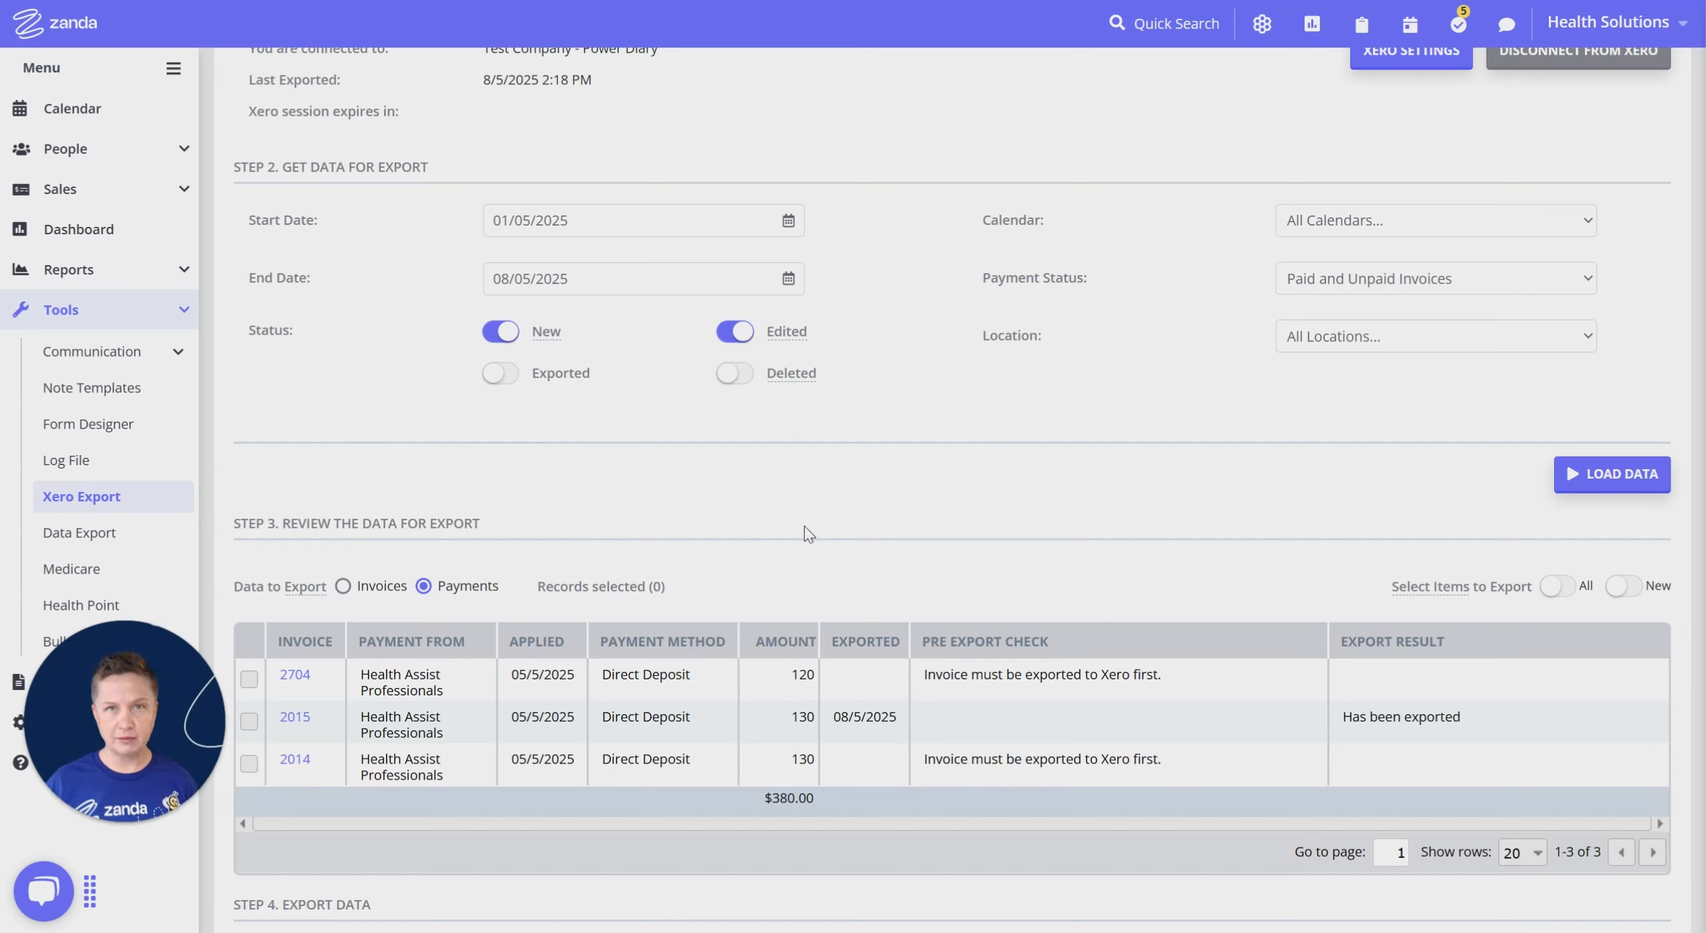
- View the exported Initial Consultation 2024 invoice dated 06/5/2025 from the invoices list and check its Exported to Xero date
click(343, 587)
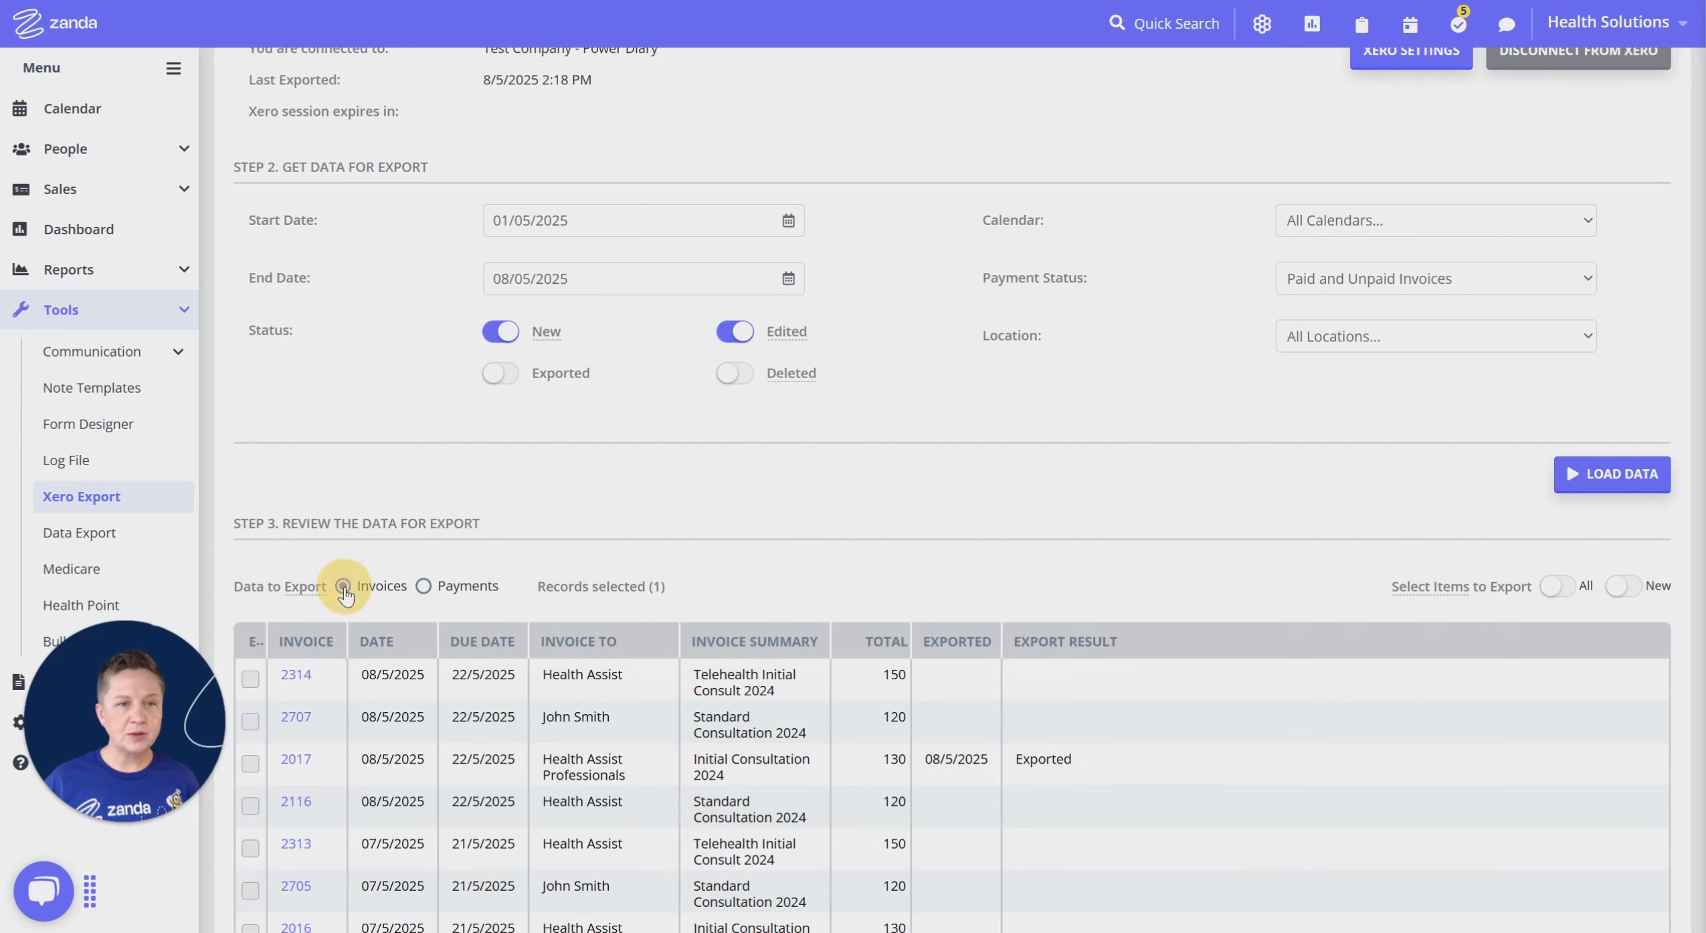
scroll(475, 485, down, 4)
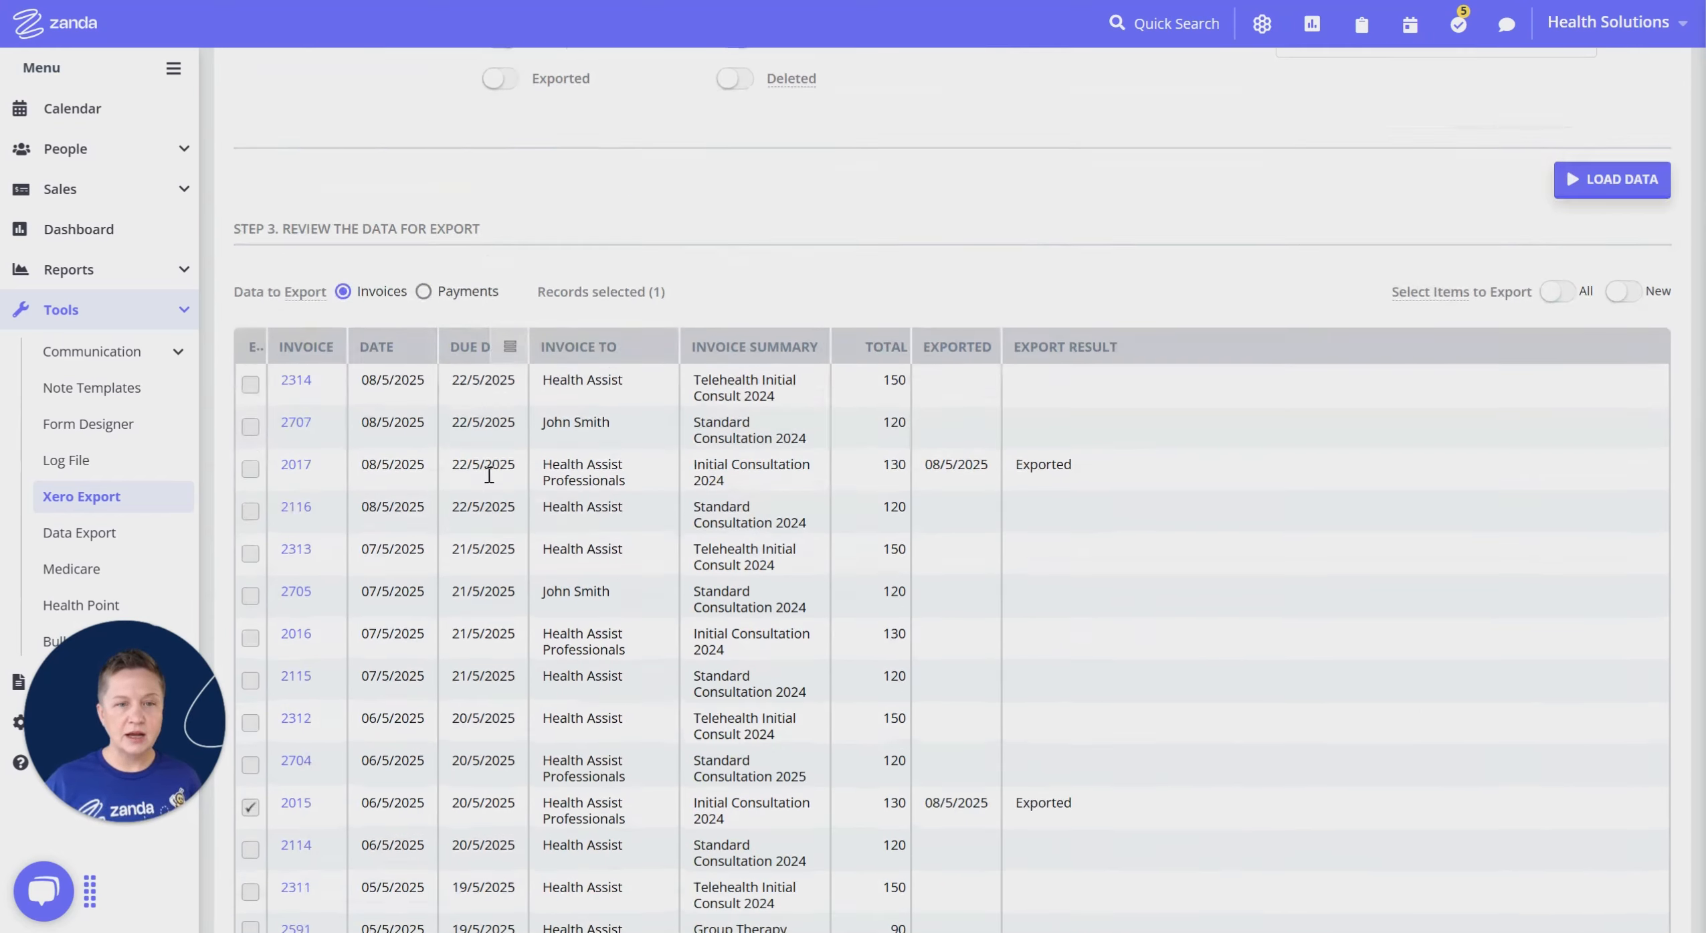
scroll(490, 475, down, 4)
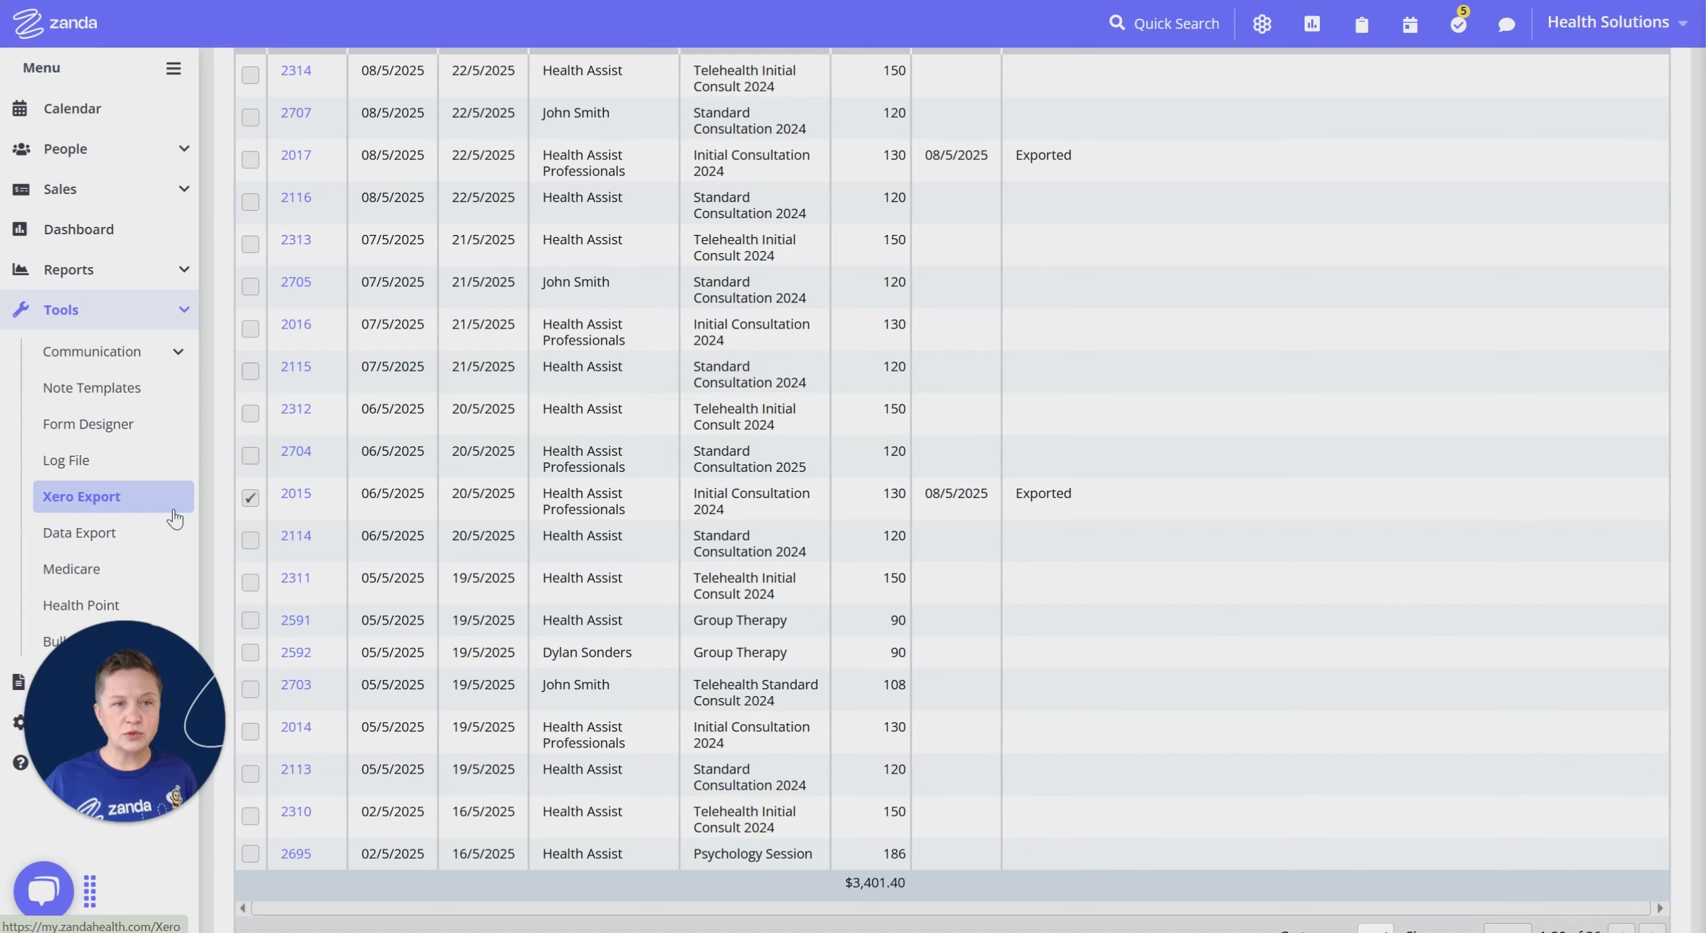
right_click(318, 519)
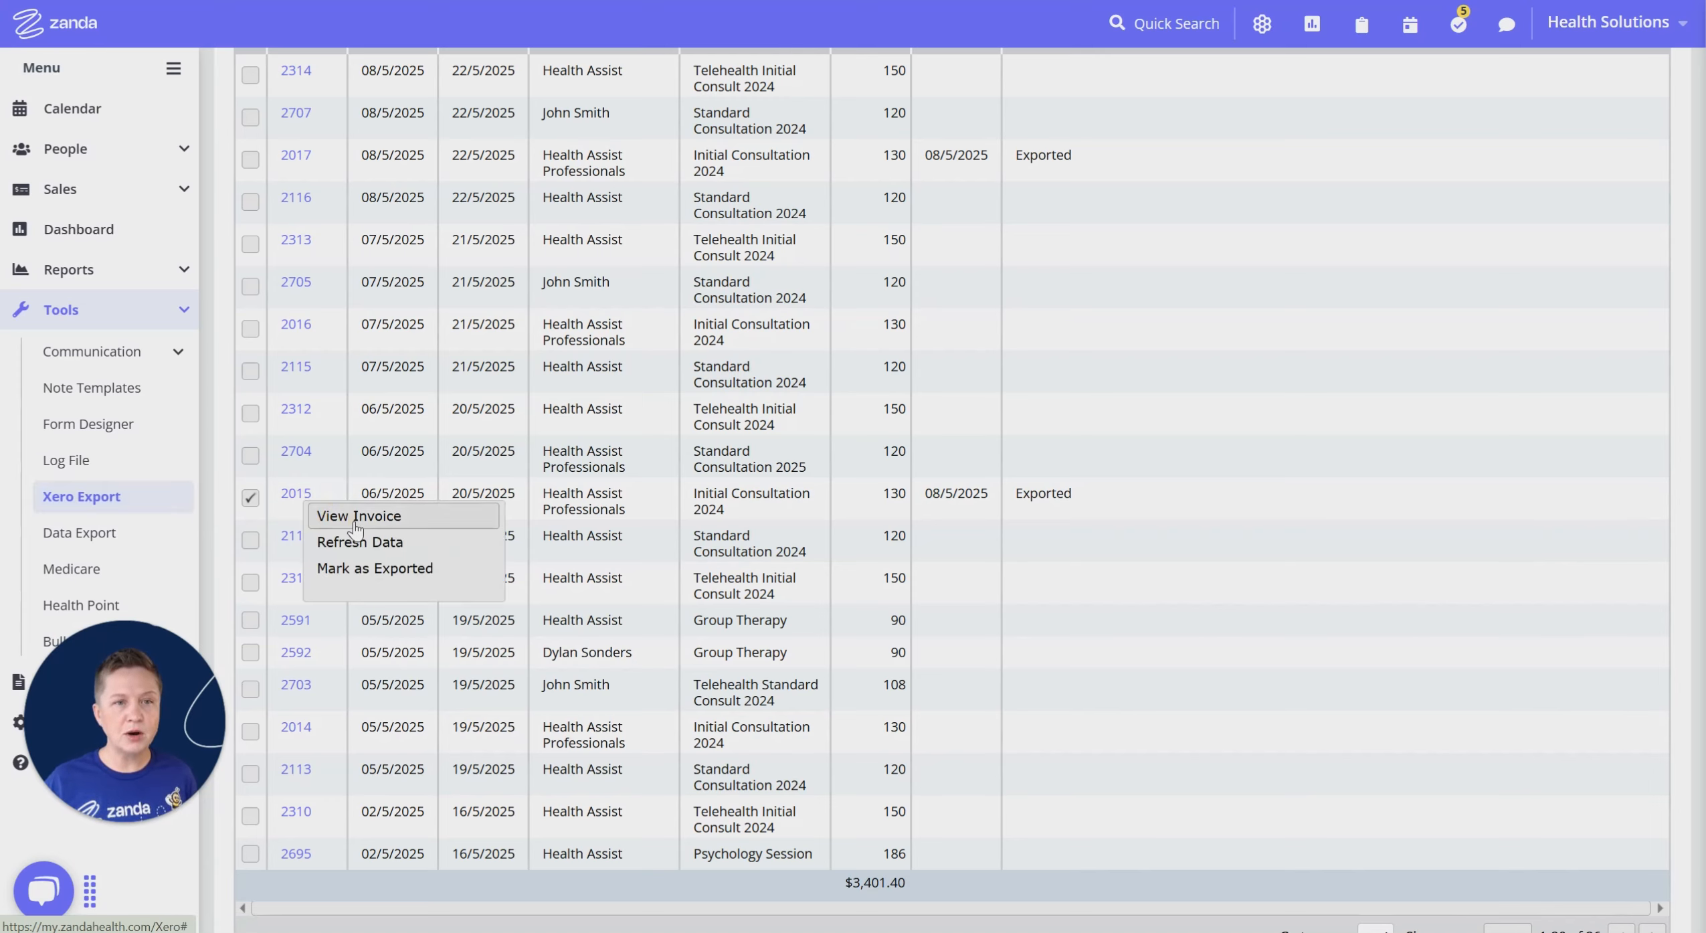
click(356, 516)
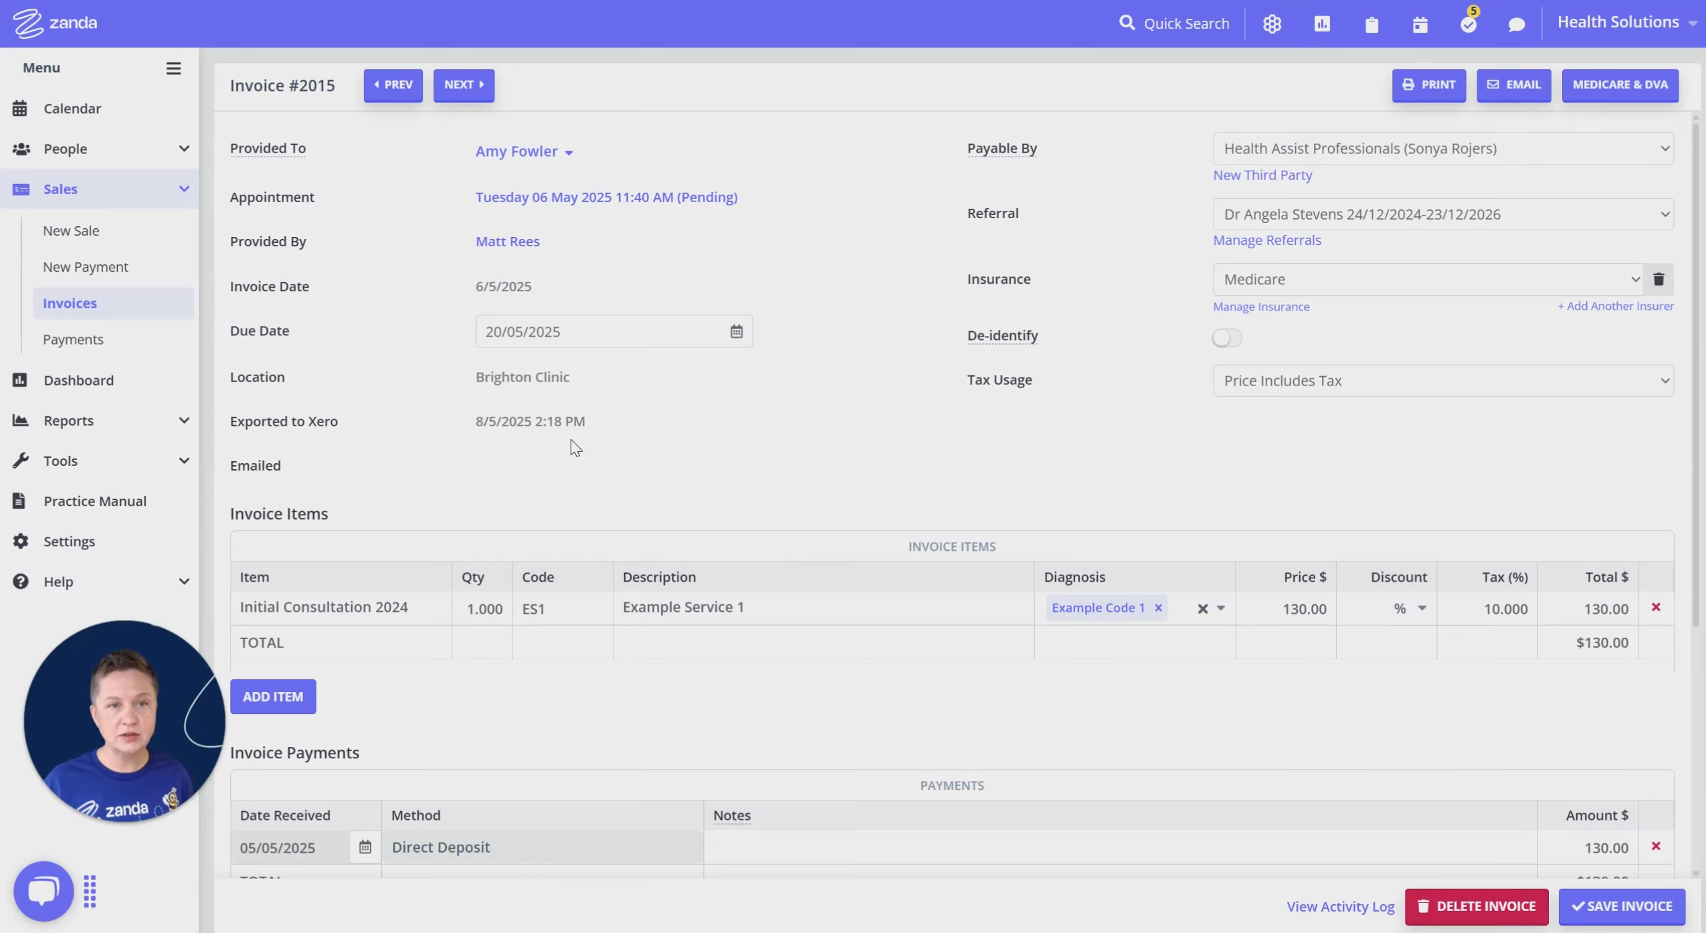
drag(475, 422, 533, 421)
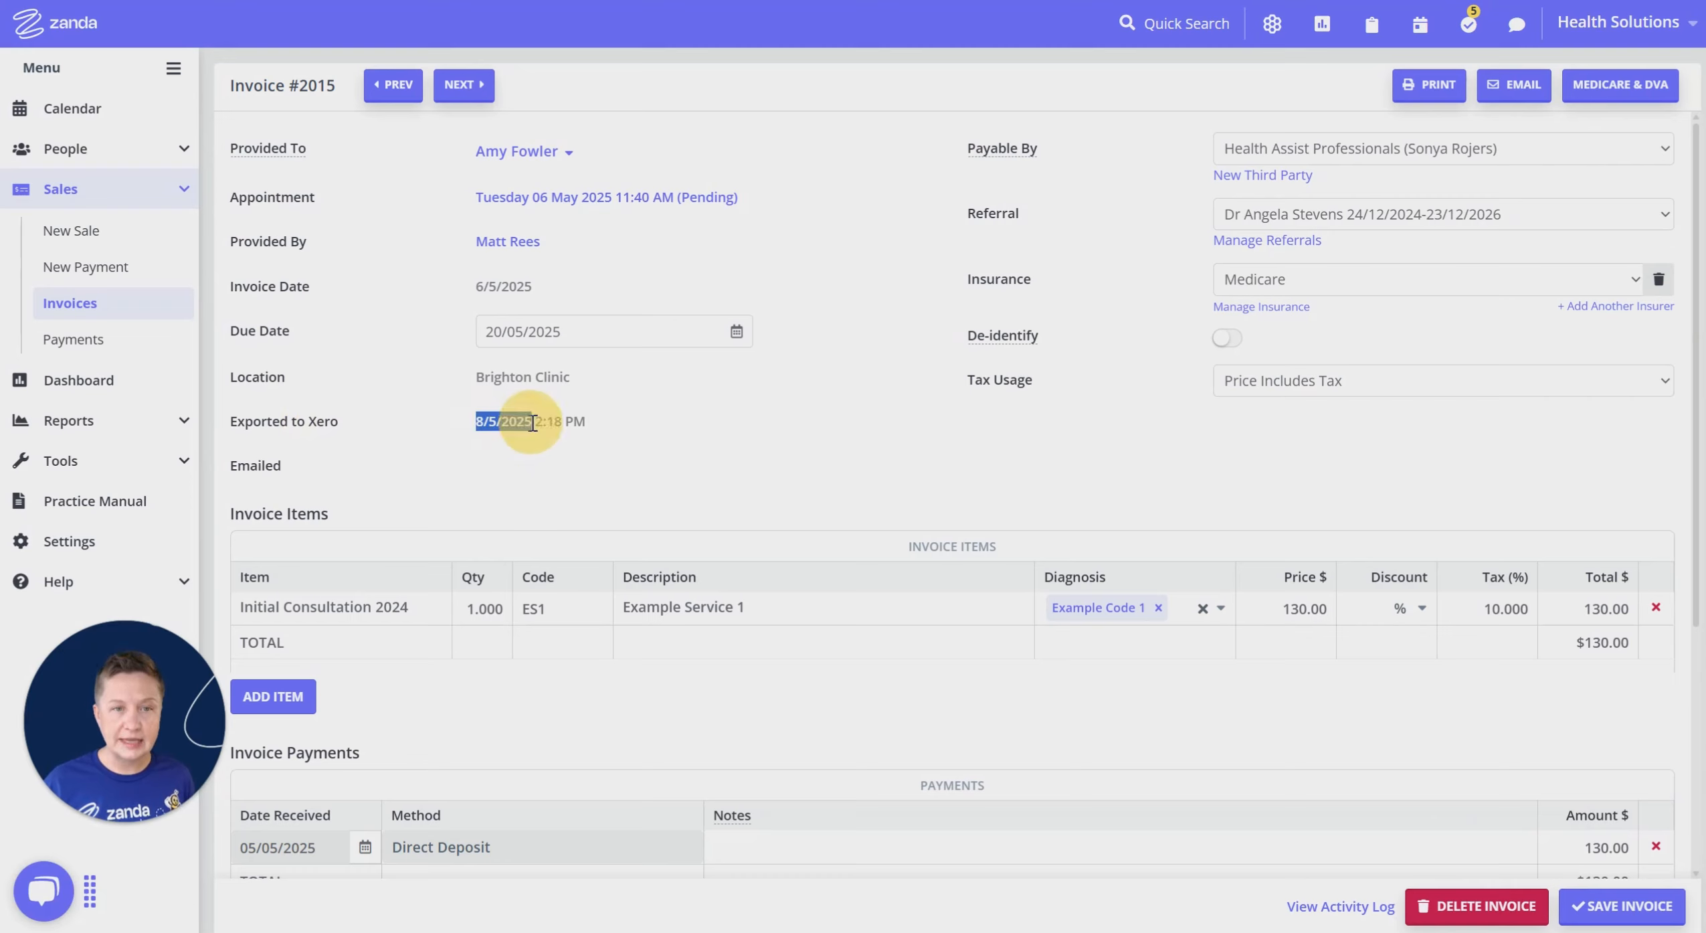
click(606, 422)
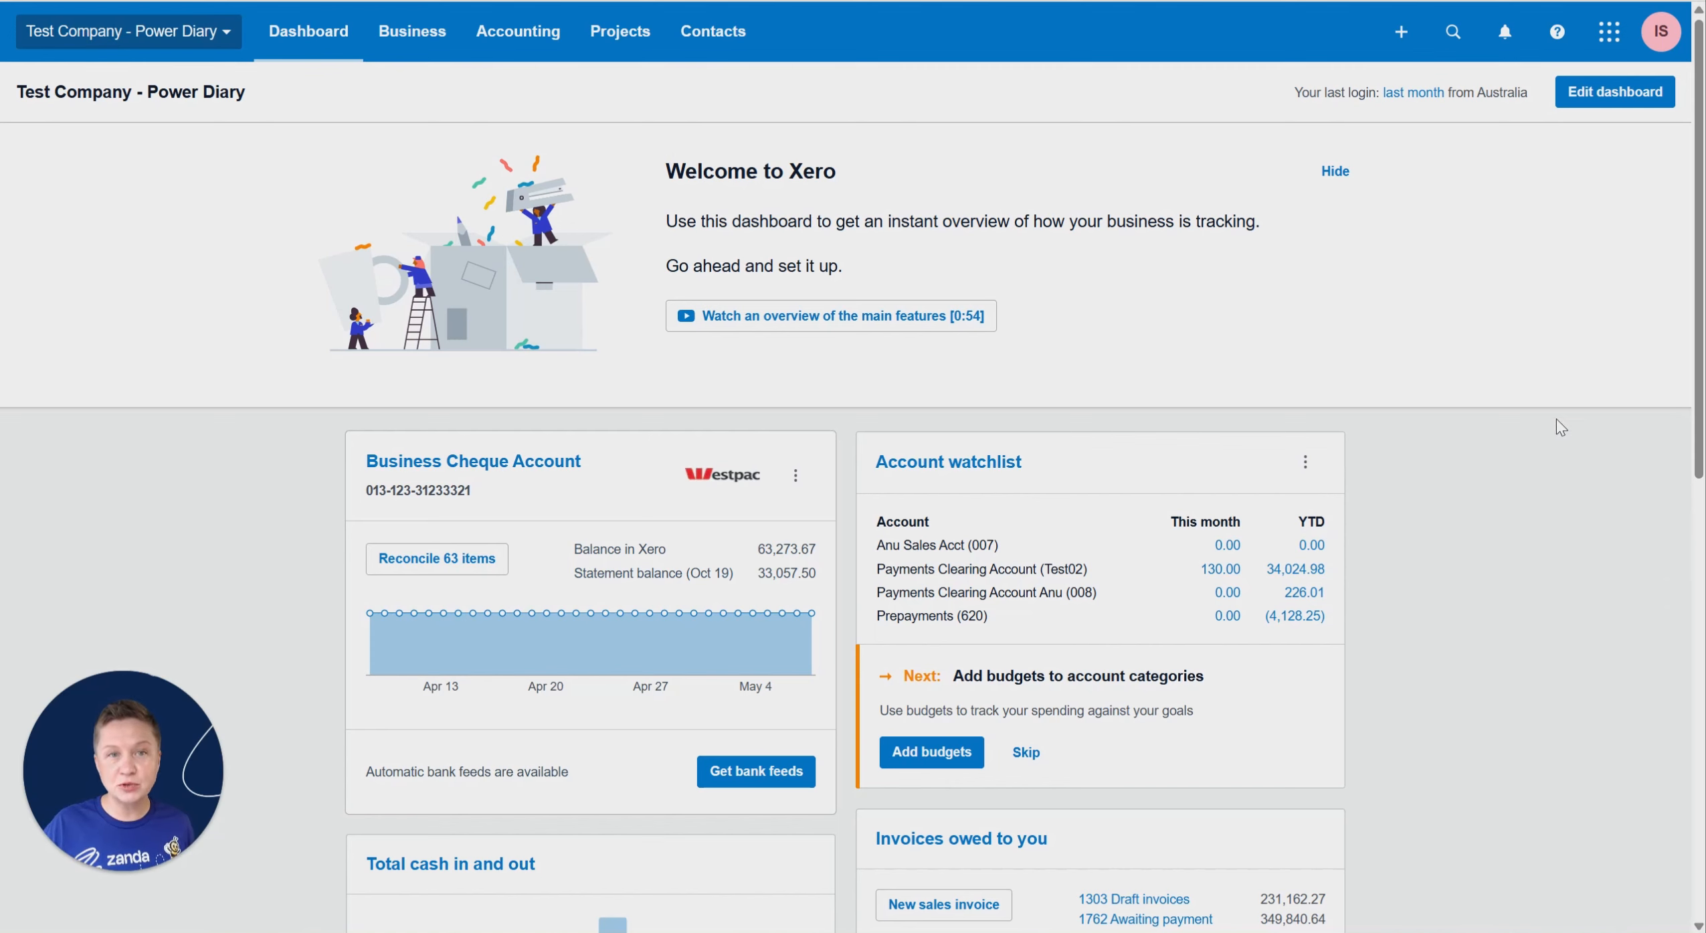
- In Xero, open the list of all business invoices and look through it for the exported invoices
click(410, 40)
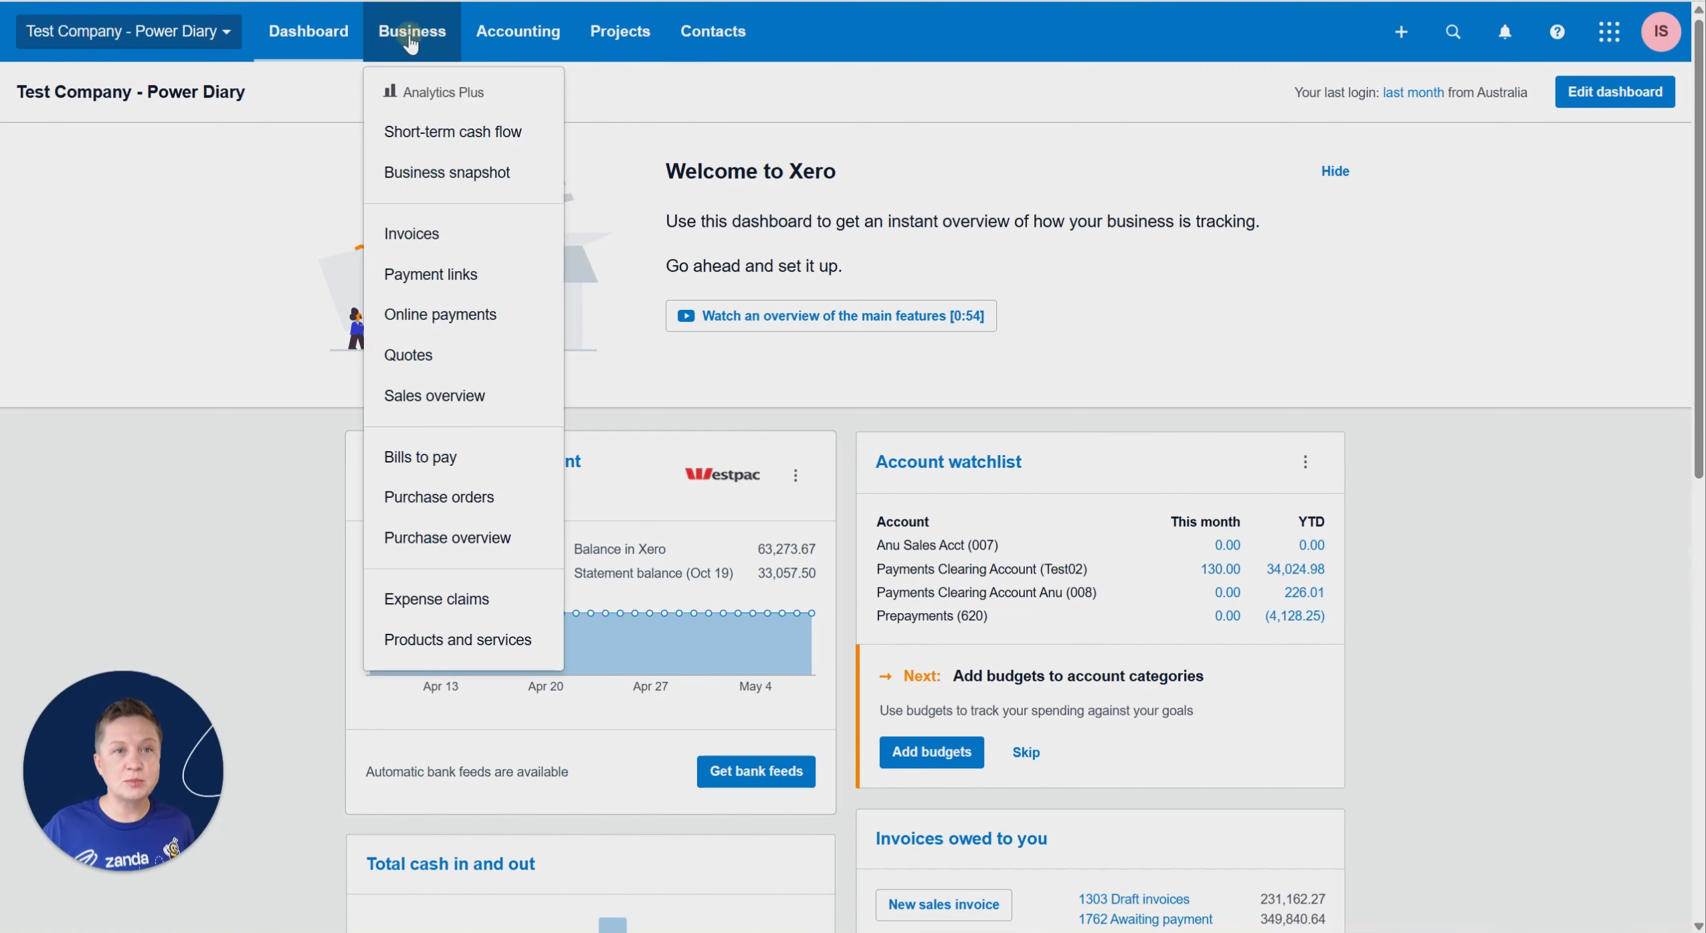
click(410, 234)
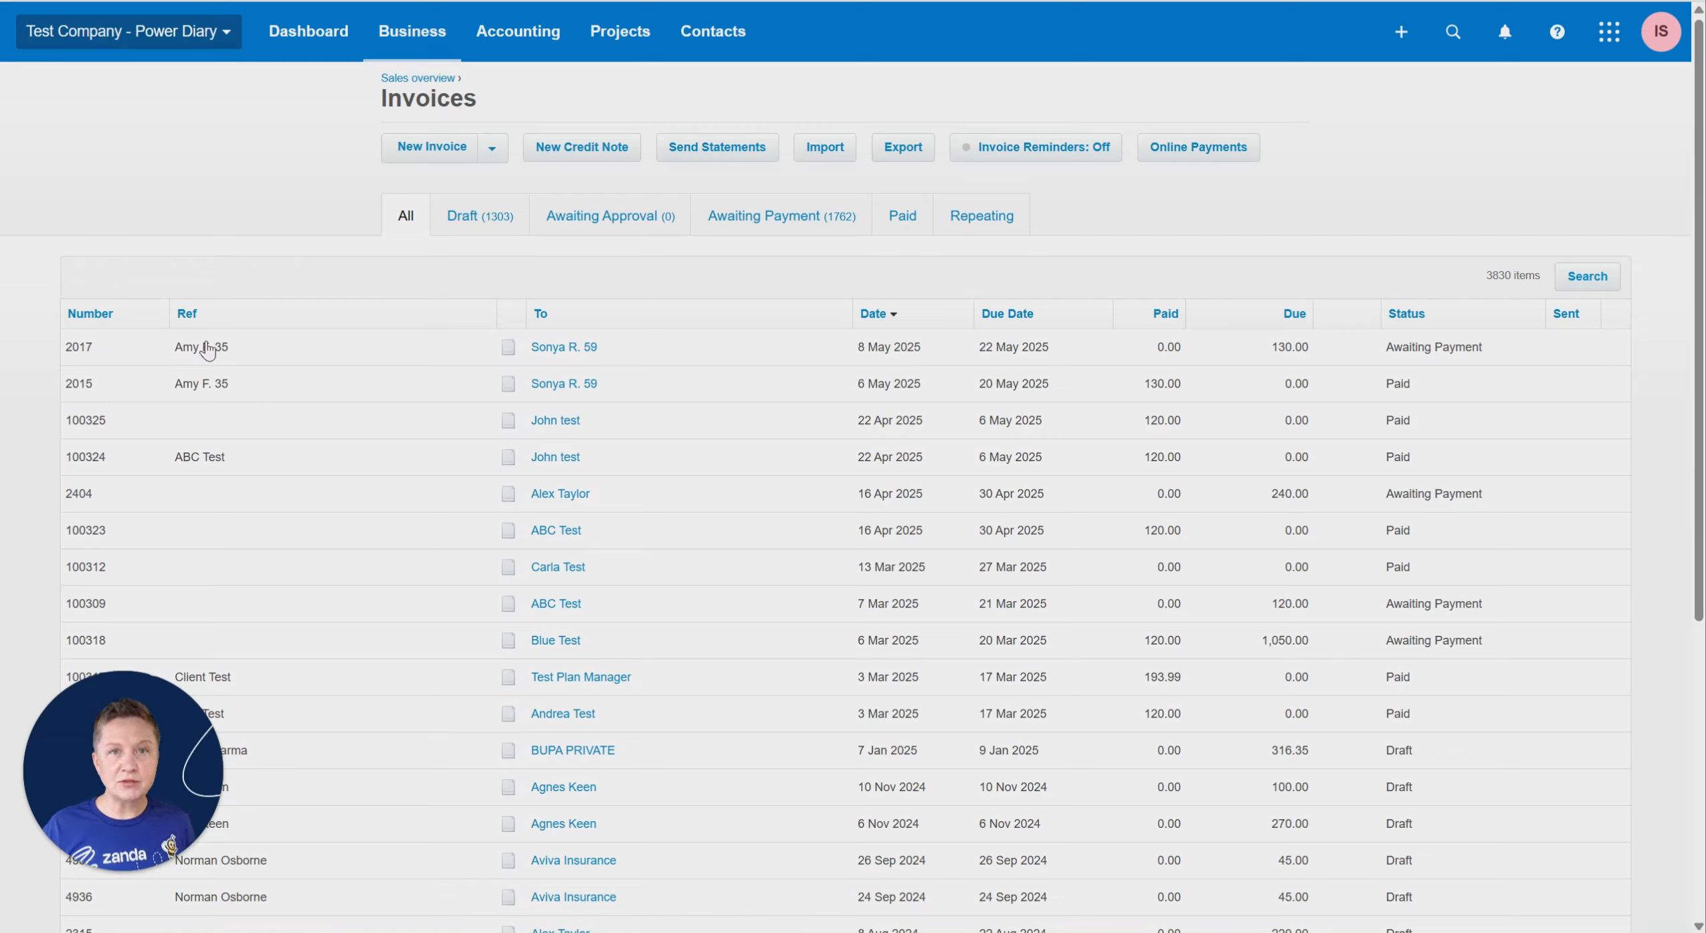
scroll(247, 425, down, 7)
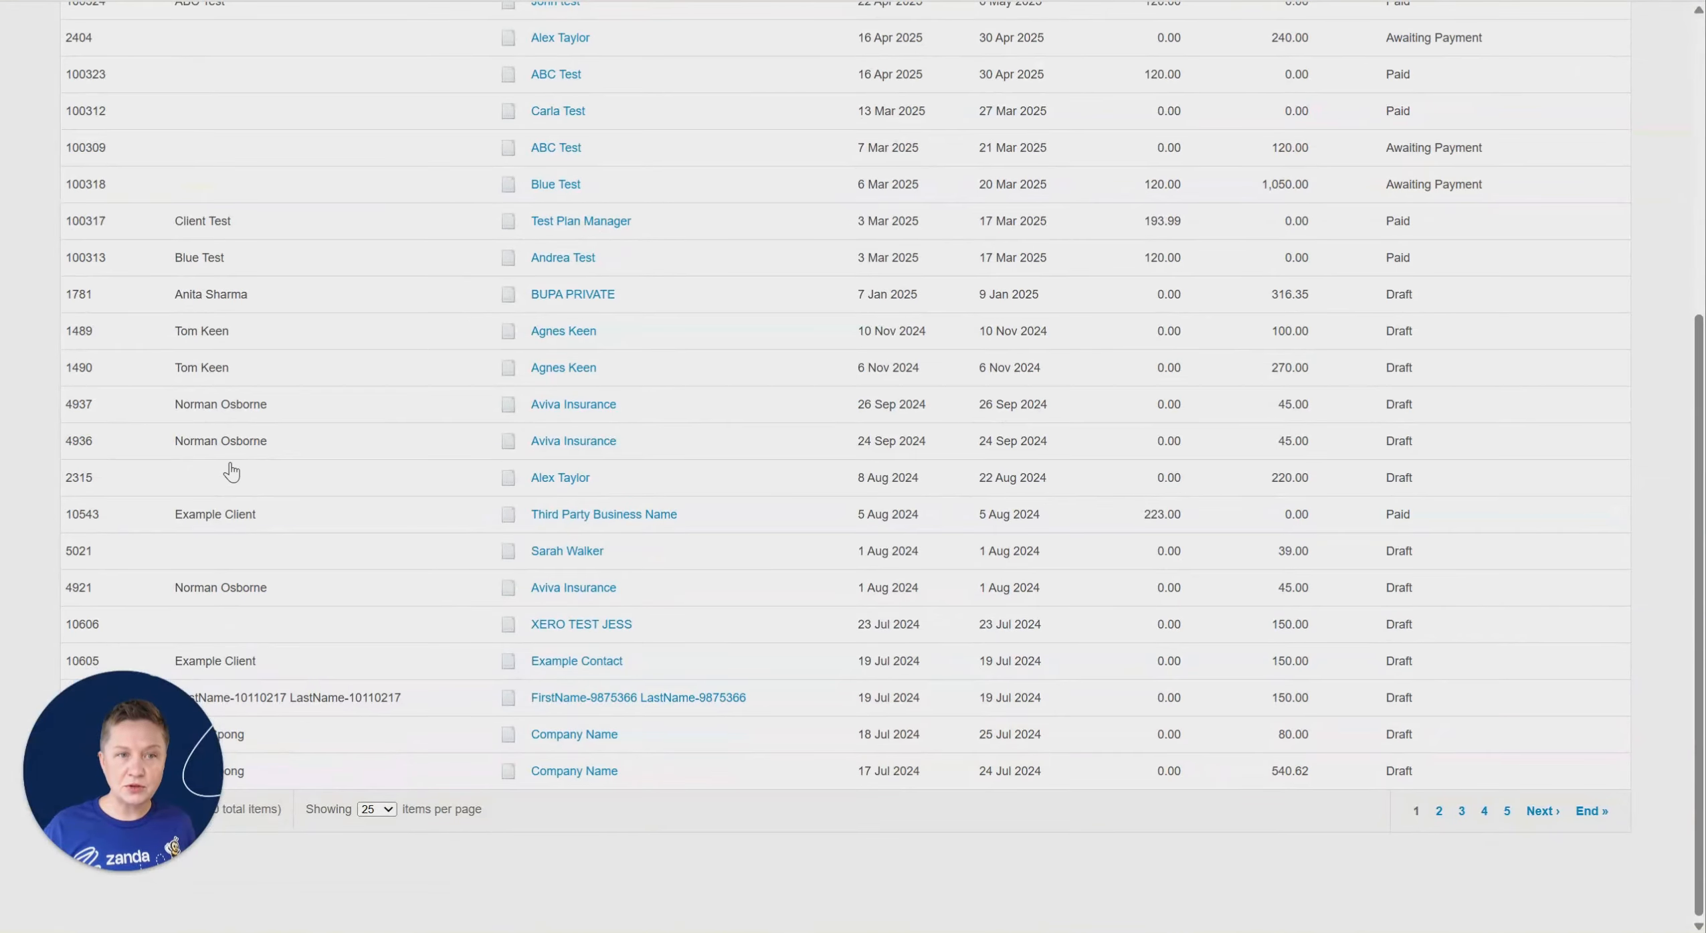
scroll(248, 529, up, 2)
scroll(266, 572, up, 5)
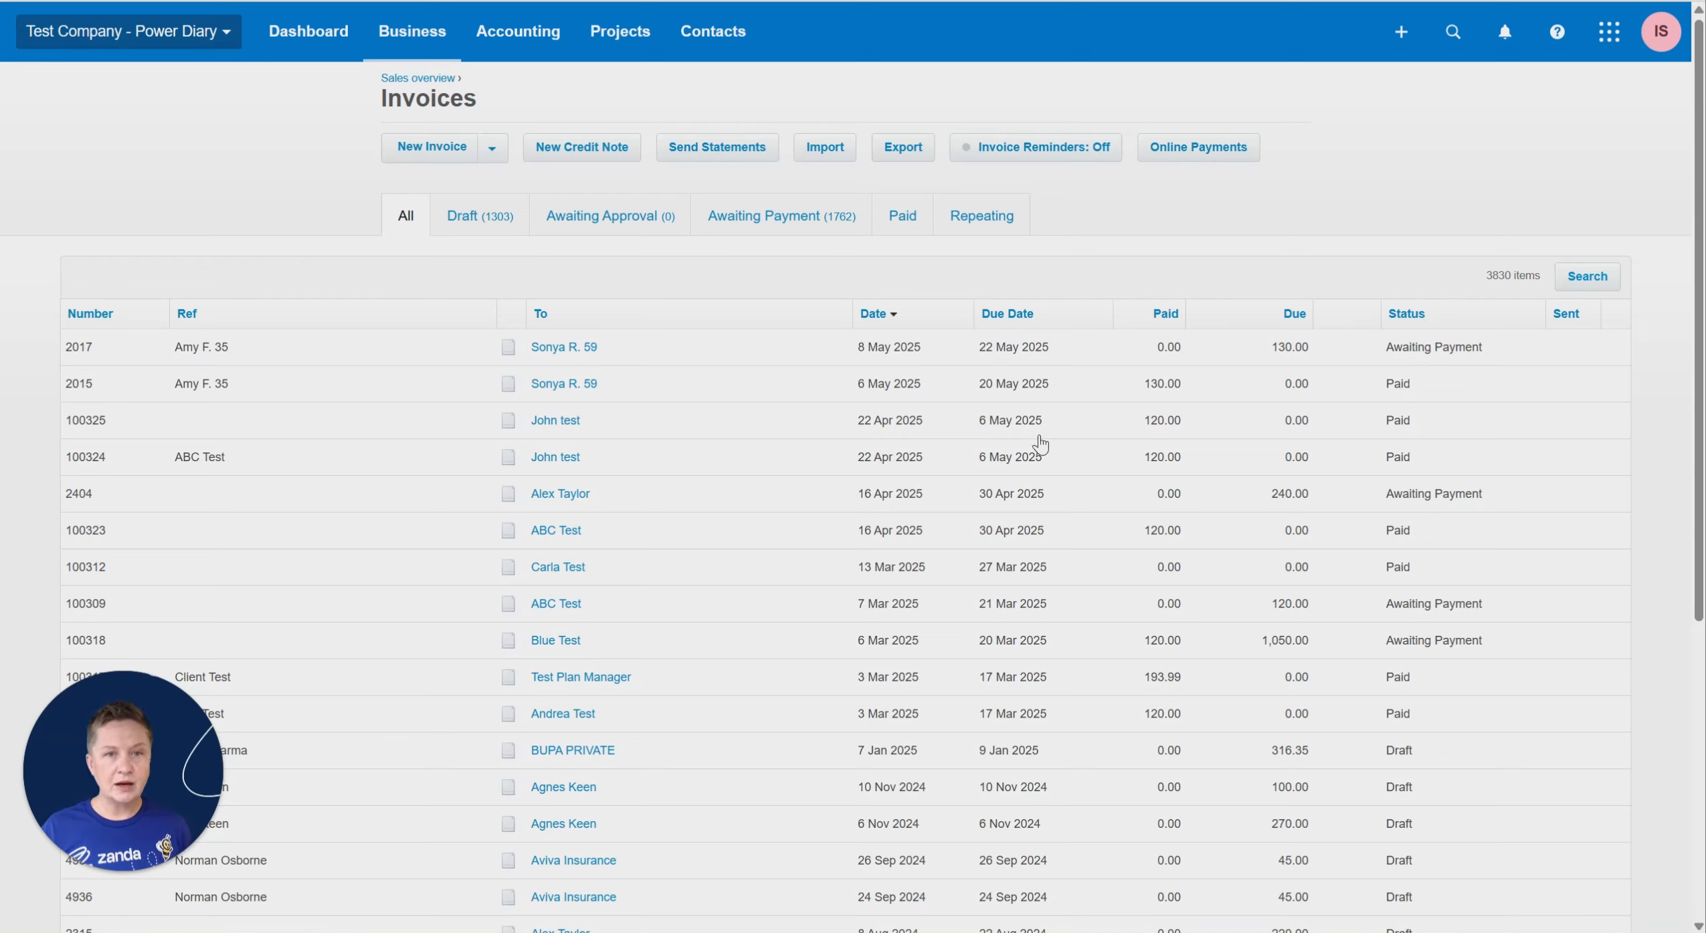
- Open the exported invoice dated 6 May 2025 in Xero and examine its line item and applied payment
click(336, 389)
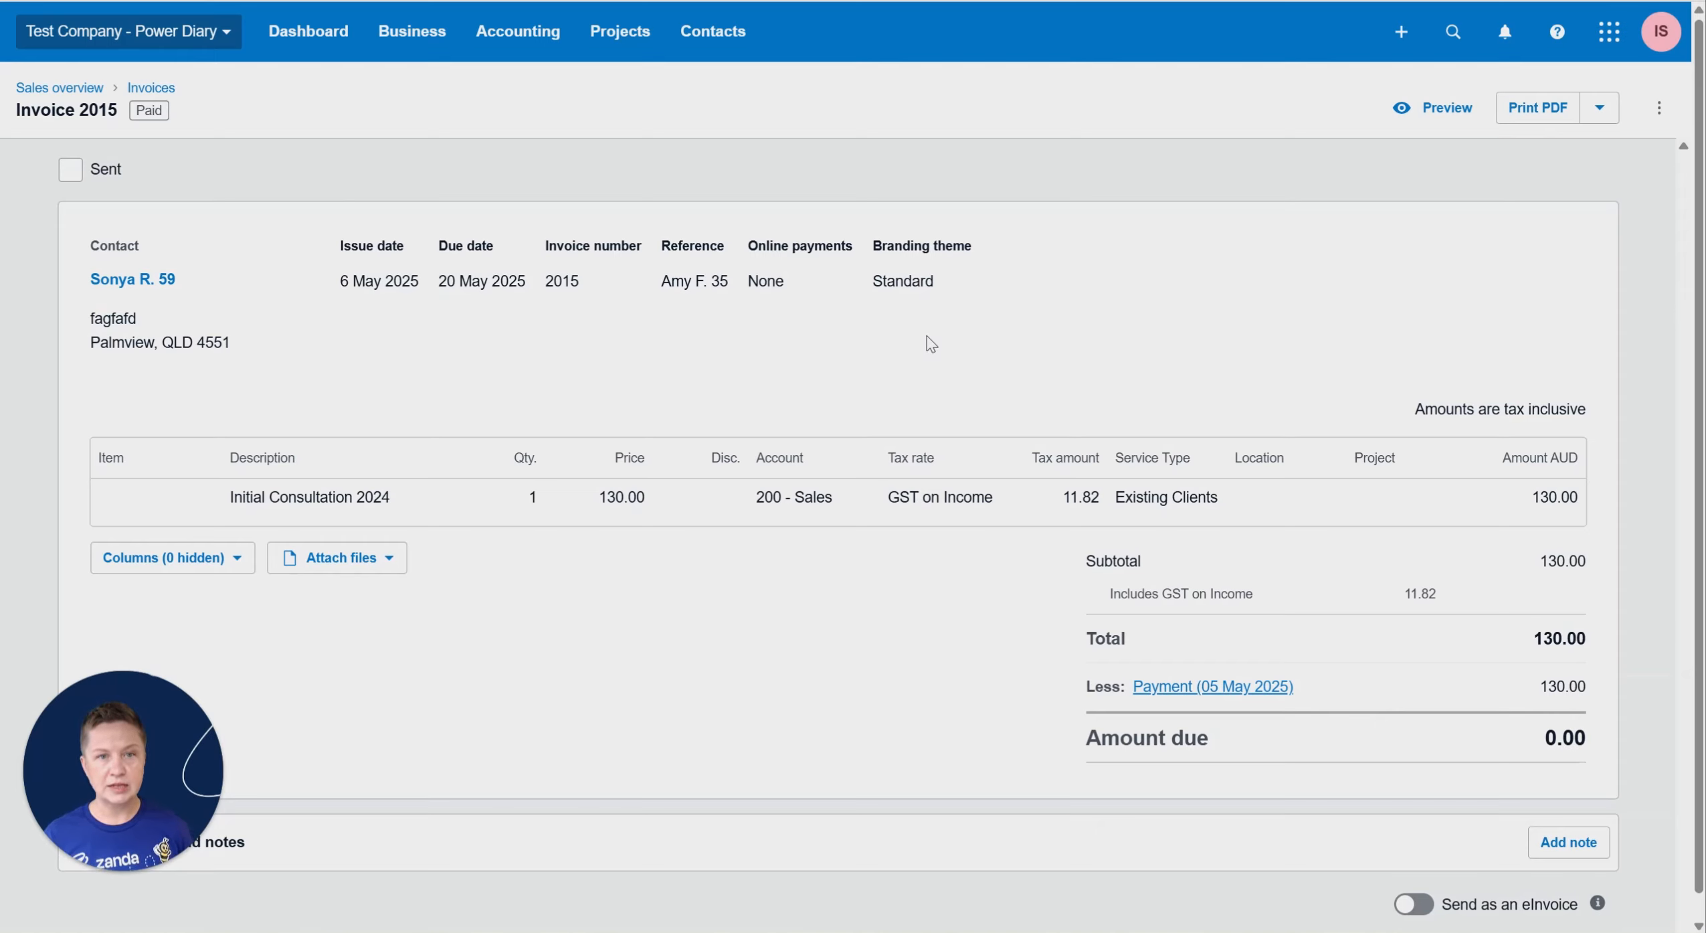
scroll(929, 318, down, 1)
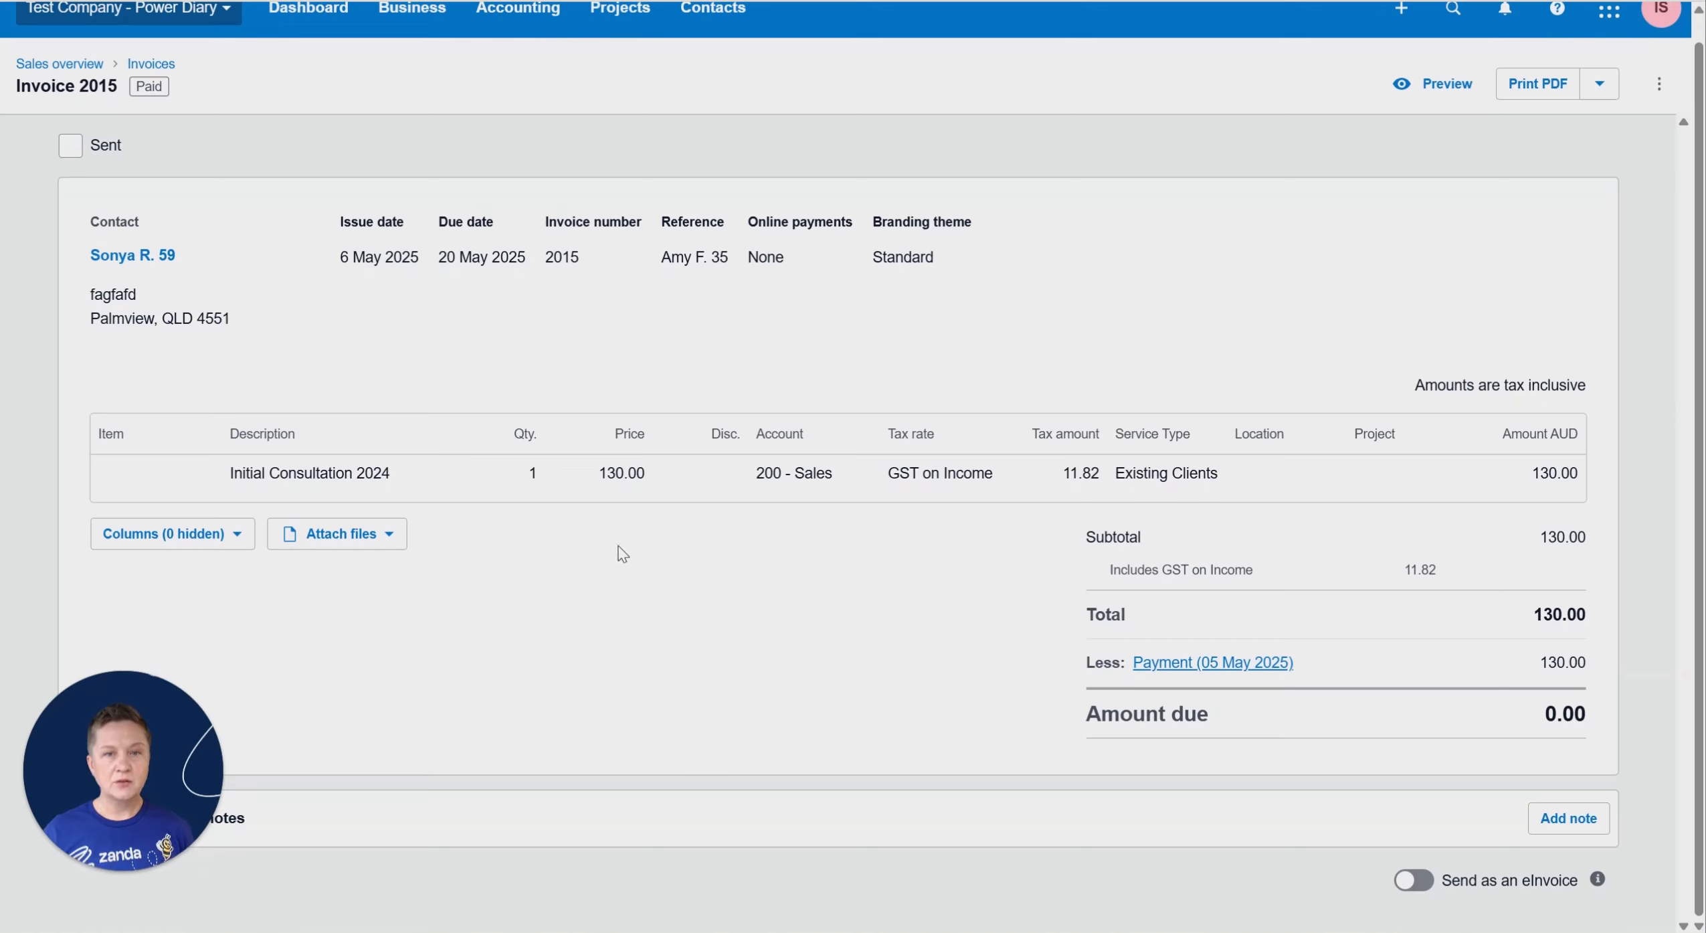
click(358, 379)
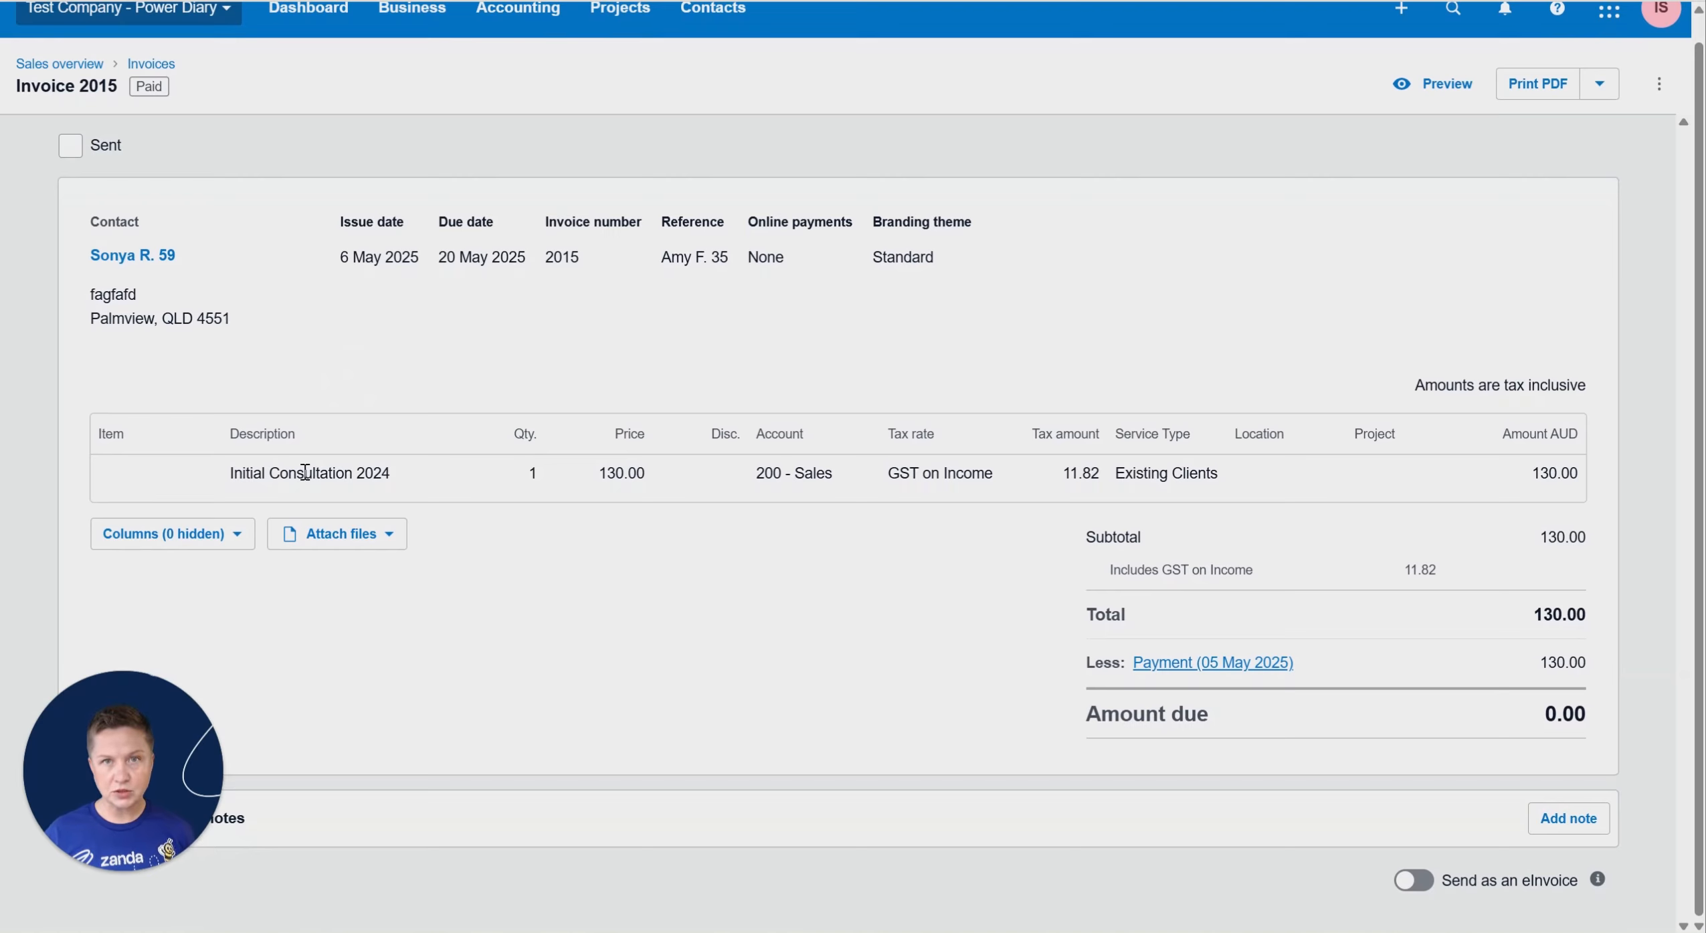